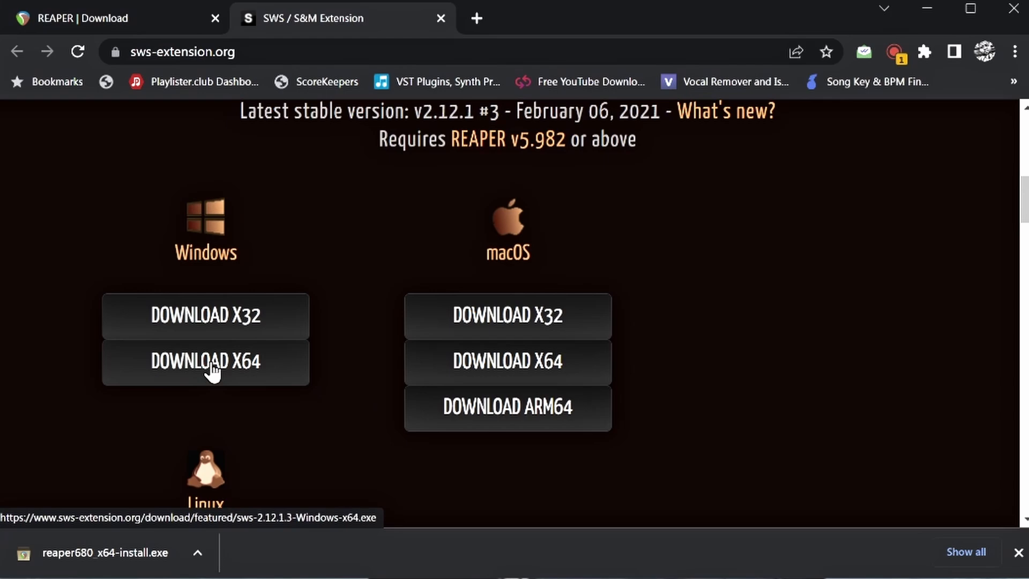
- Return to the REAPER download page, open the ReaPack Package Manager site from its resources, and view the available downloads
{"action": "key", "text": "ctrl+shift+Tab"}
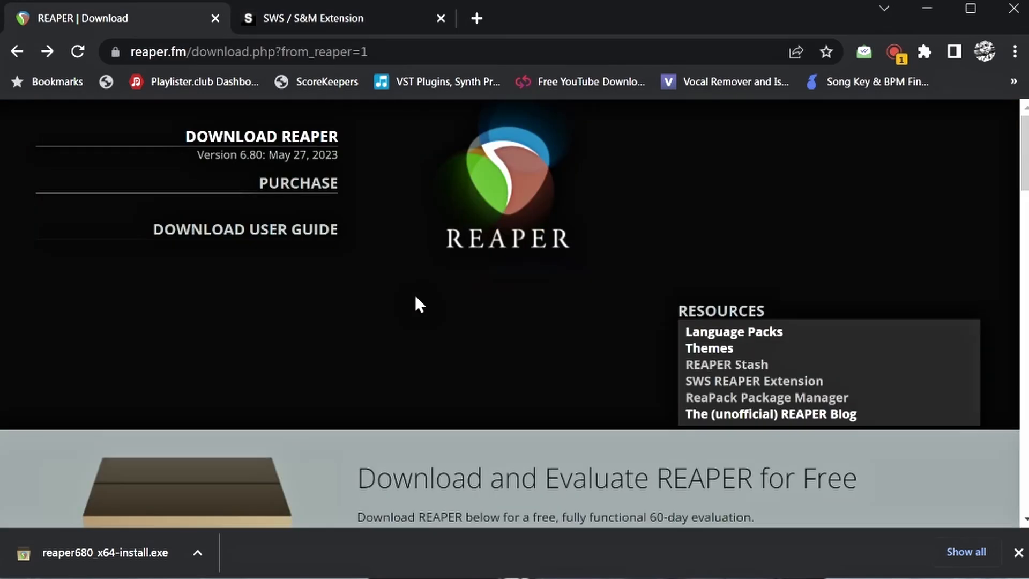
{"action": "left_click", "coordinate": [762, 411]}
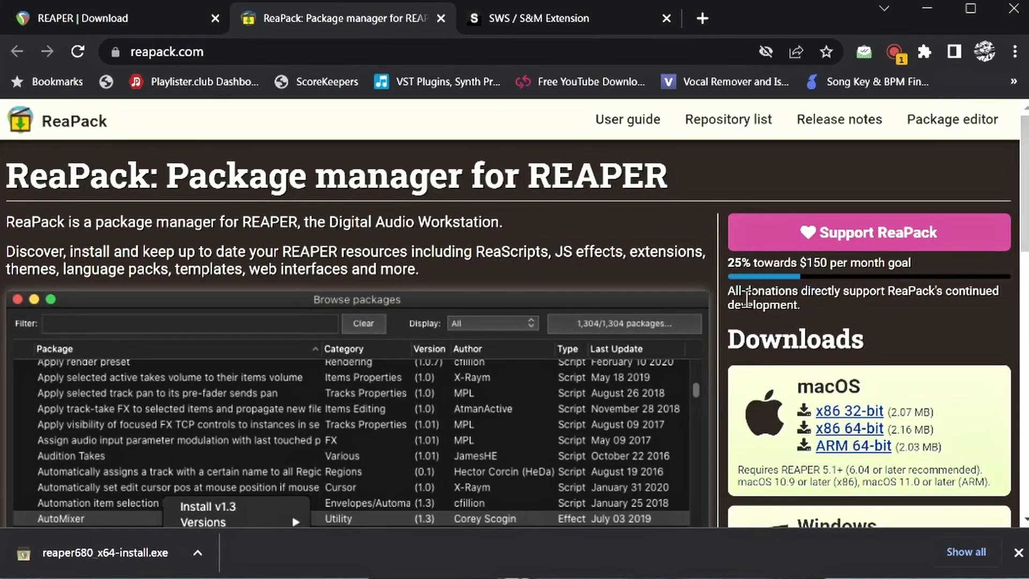
{"action": "scroll", "coordinate": [746, 297], "scroll_direction": "down", "scroll_amount": 3}
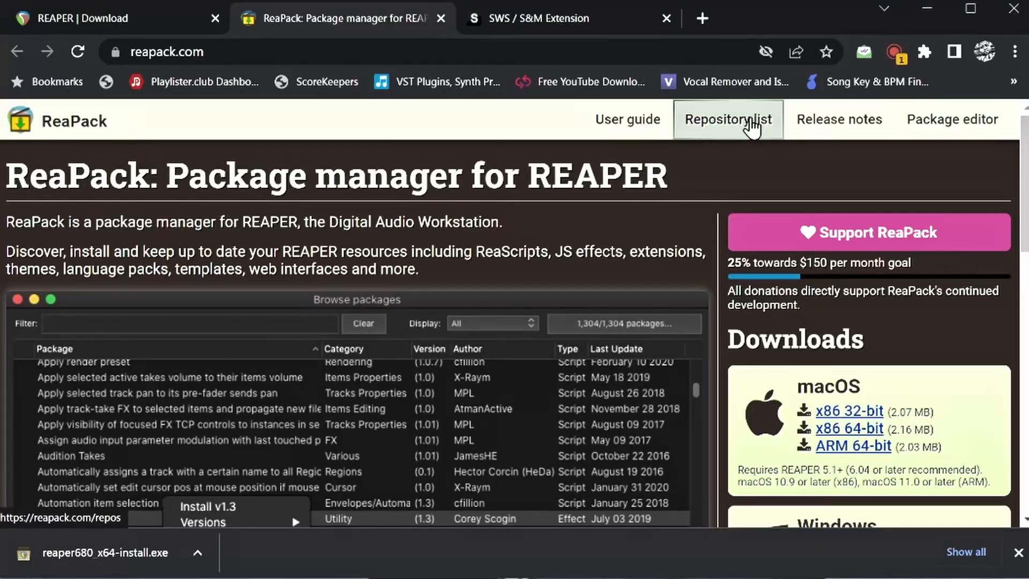
- Open ReaPack's repository list and look through the free third-party repositories it offers
{"action": "left_click", "coordinate": [750, 127]}
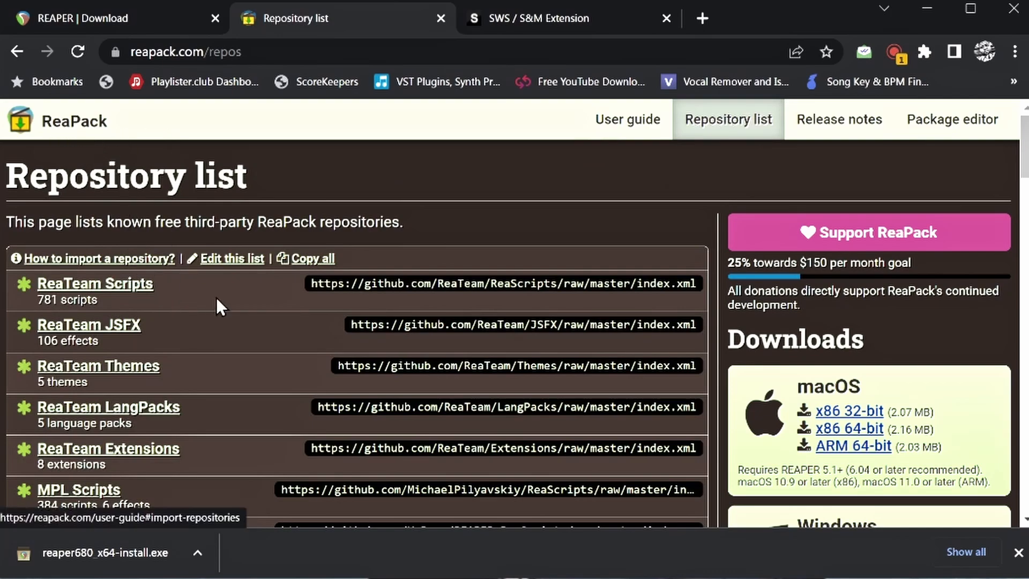
{"action": "scroll", "coordinate": [317, 358], "scroll_direction": "down", "scroll_amount": 5}
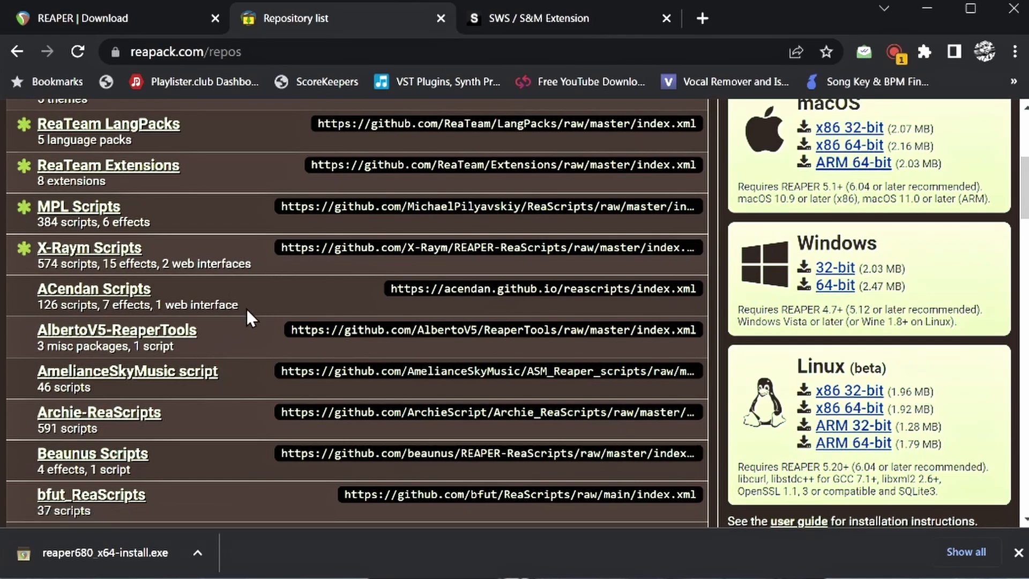
{"action": "scroll", "coordinate": [247, 309], "scroll_direction": "down", "scroll_amount": 20}
{"action": "scroll", "coordinate": [247, 309], "scroll_direction": "down", "scroll_amount": 10}
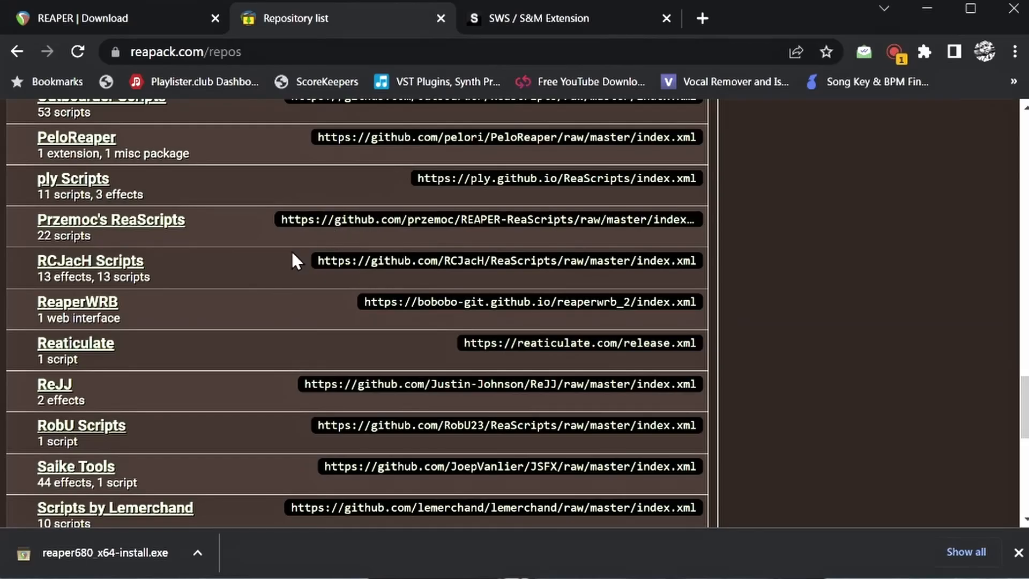
{"action": "scroll", "coordinate": [239, 363], "scroll_direction": "down", "scroll_amount": 9}
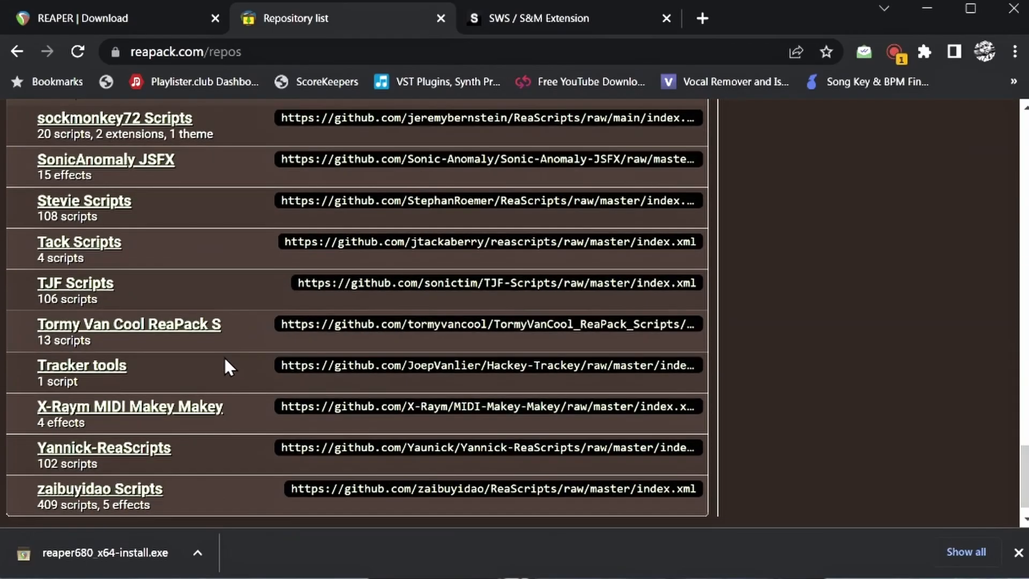
{"action": "scroll", "coordinate": [228, 355], "scroll_direction": "up", "scroll_amount": 10}
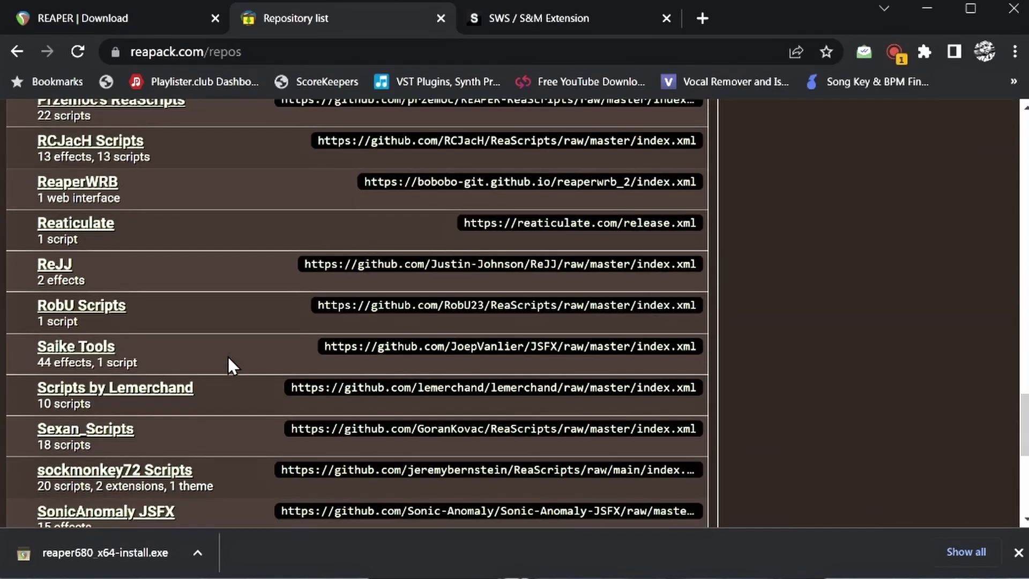
{"action": "scroll", "coordinate": [227, 356], "scroll_direction": "up", "scroll_amount": 5}
{"action": "scroll", "coordinate": [227, 355], "scroll_direction": "up", "scroll_amount": 6}
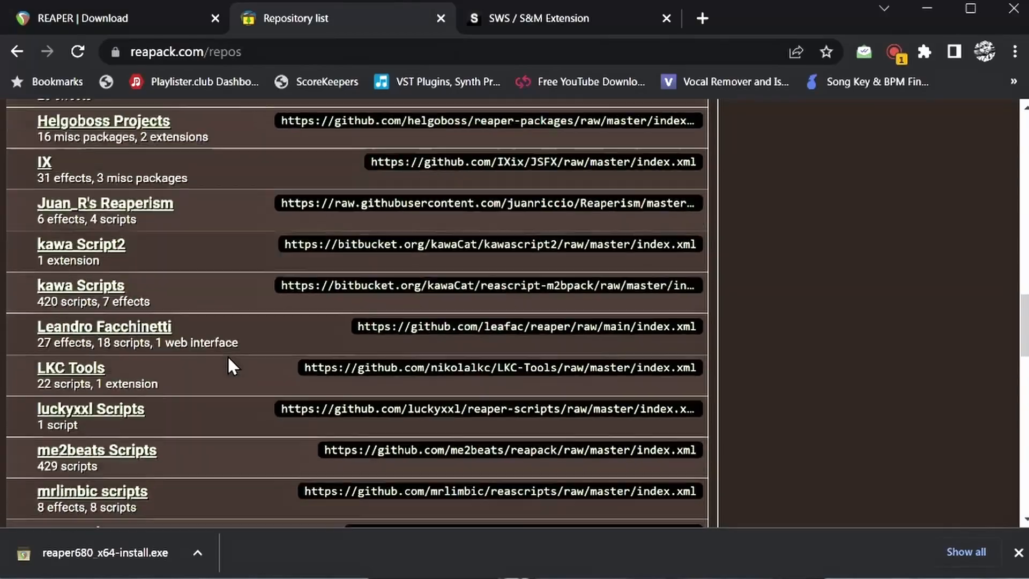
{"action": "scroll", "coordinate": [228, 364], "scroll_direction": "up", "scroll_amount": 10}
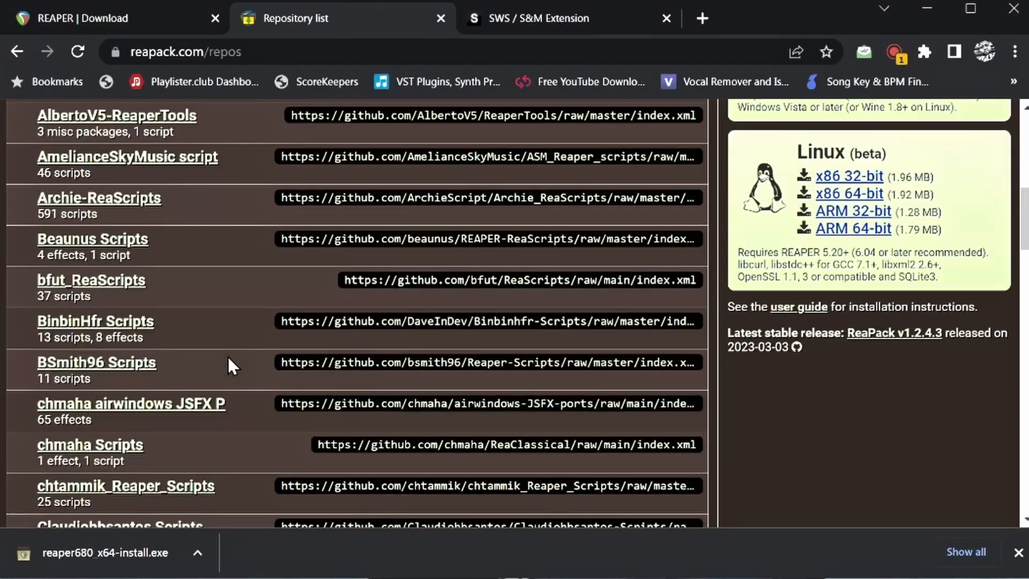
{"action": "scroll", "coordinate": [228, 356], "scroll_direction": "up", "scroll_amount": 7}
{"action": "scroll", "coordinate": [227, 355], "scroll_direction": "down", "scroll_amount": 4}
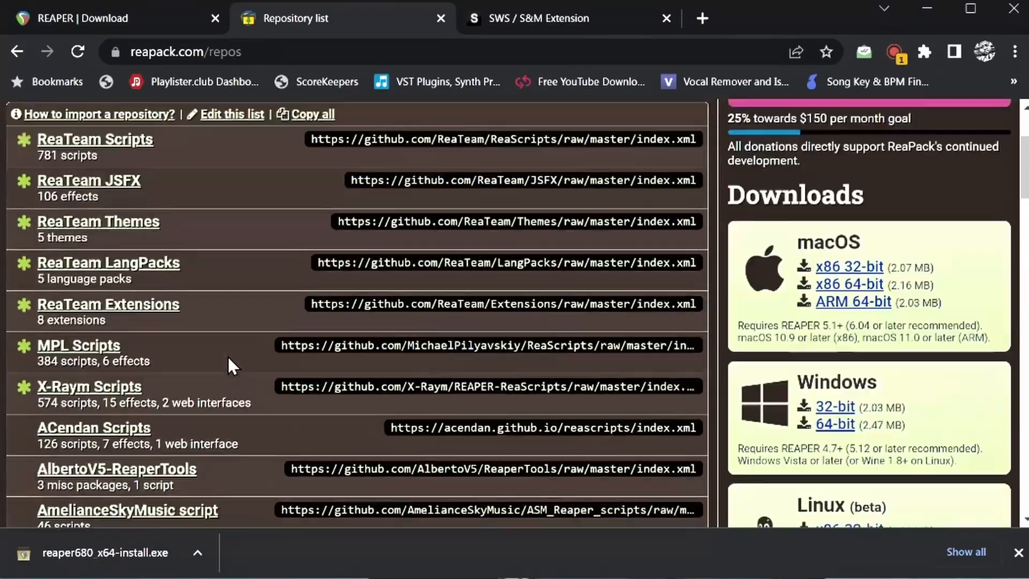
{"action": "scroll", "coordinate": [228, 355], "scroll_direction": "down", "scroll_amount": 2}
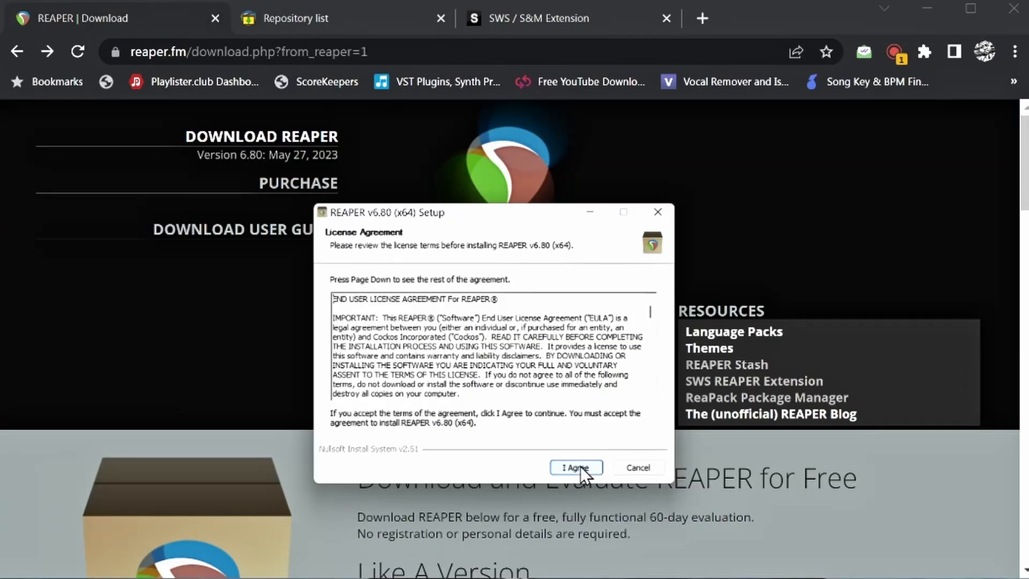
- Accept the REAPER v6.80 license and set up a portable install in H:\Reaper Pianoroll 1\
{"action": "left_click", "coordinate": [580, 466]}
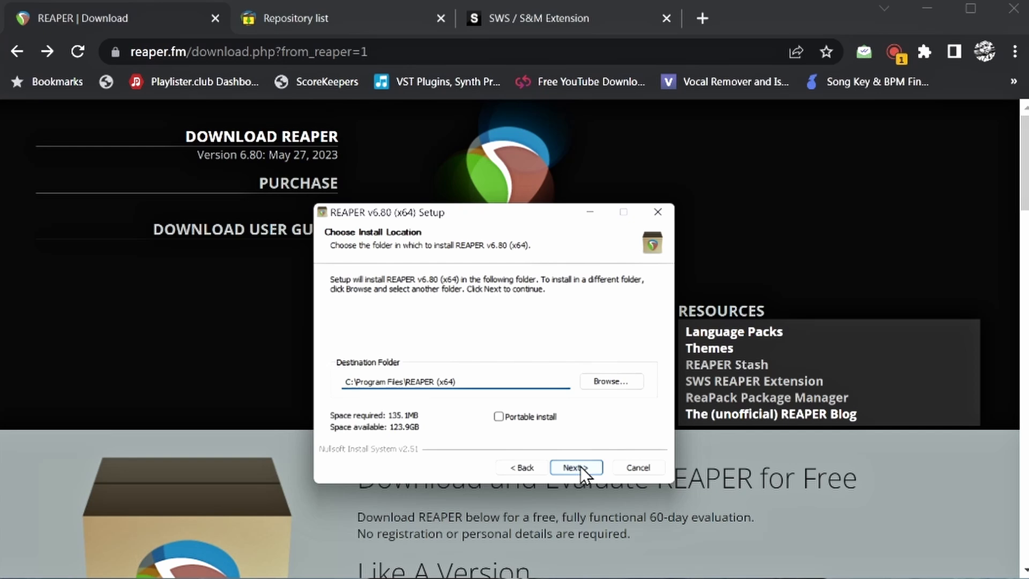
{"action": "left_click", "coordinate": [500, 417]}
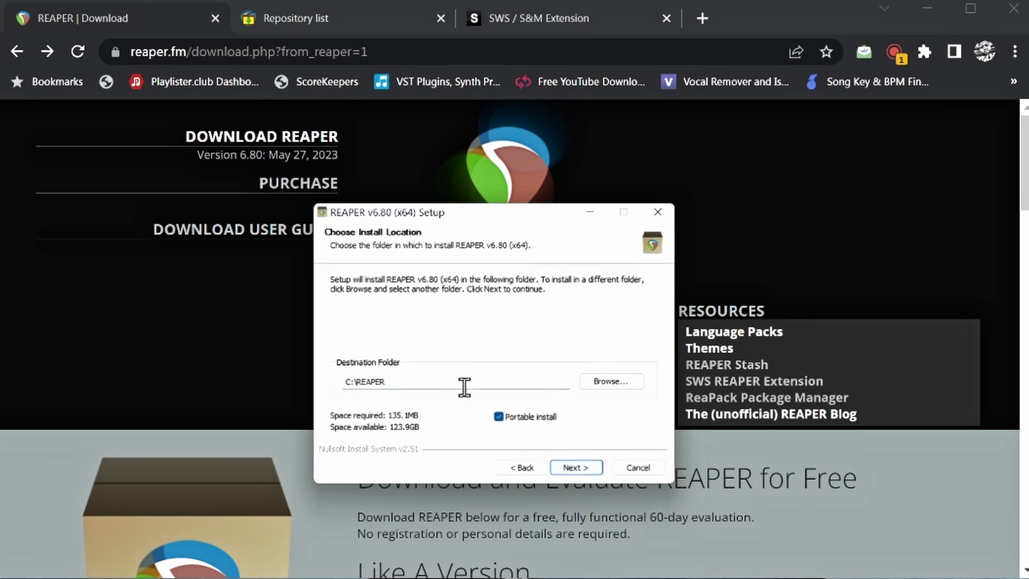
{"action": "left_click", "coordinate": [605, 381]}
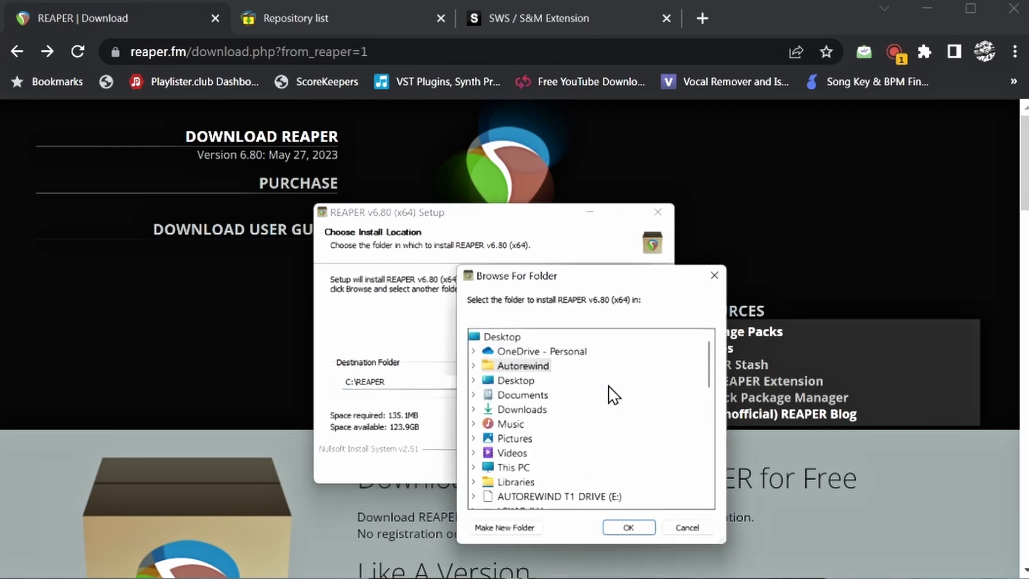
{"action": "scroll", "coordinate": [568, 426], "scroll_direction": "down", "scroll_amount": 4}
{"action": "scroll", "coordinate": [577, 425], "scroll_direction": "down", "scroll_amount": 1}
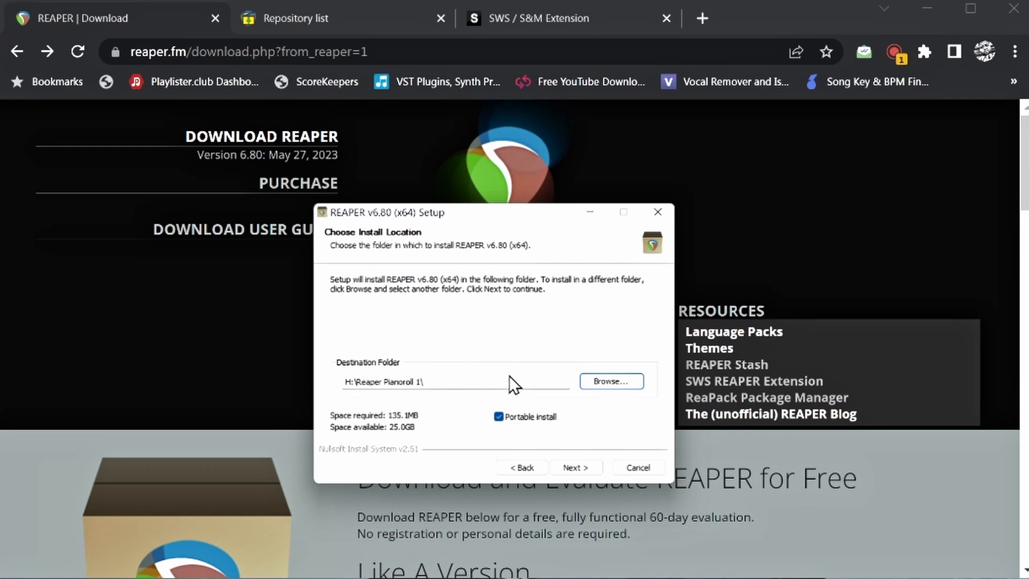
{"action": "left_click", "coordinate": [581, 466]}
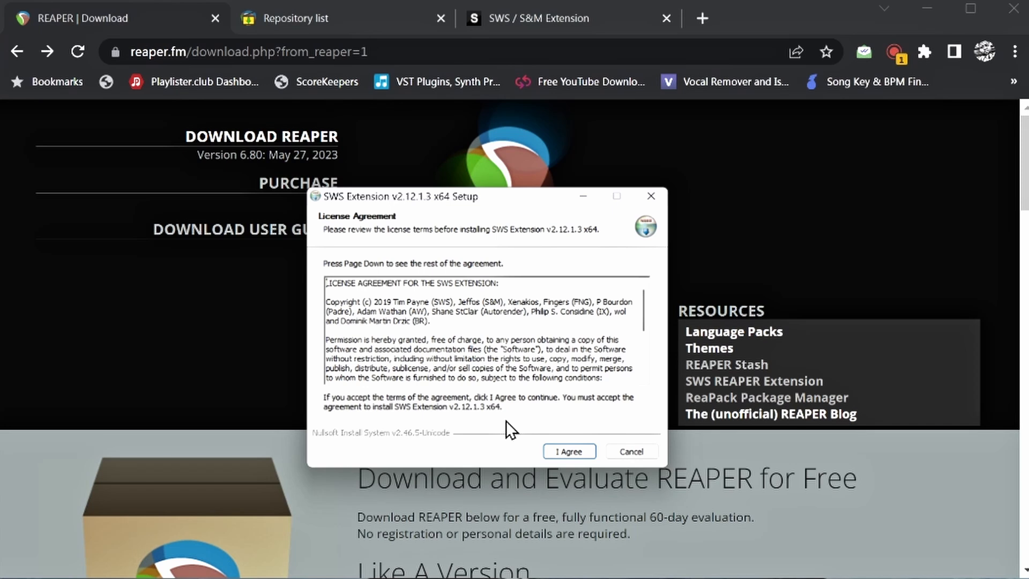
- Accept the SWS Extension license and choose H:\Reaper Pianoroll 1\ as the REAPER installation folder
{"action": "left_click", "coordinate": [566, 455]}
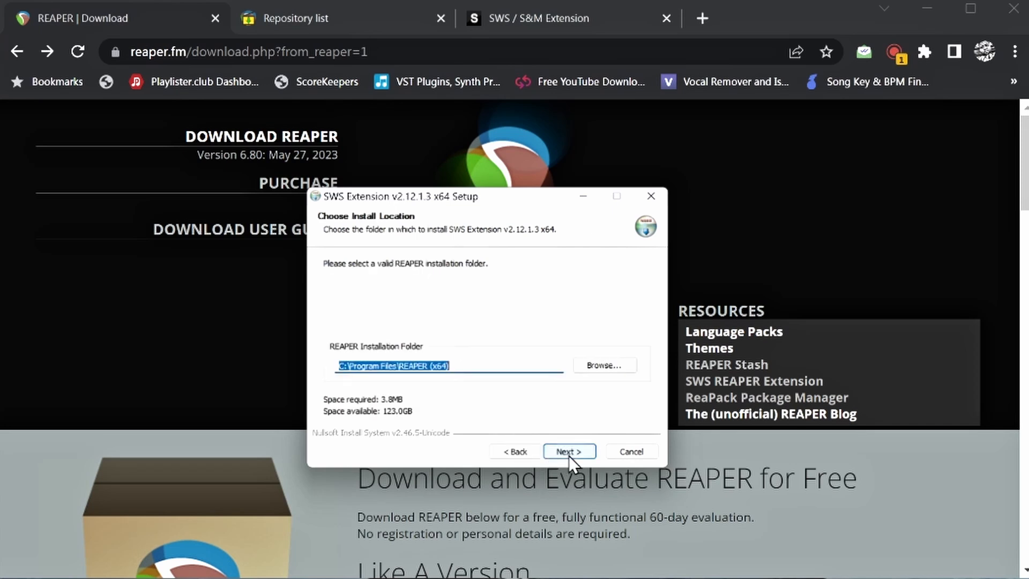
{"action": "left_click", "coordinate": [606, 363]}
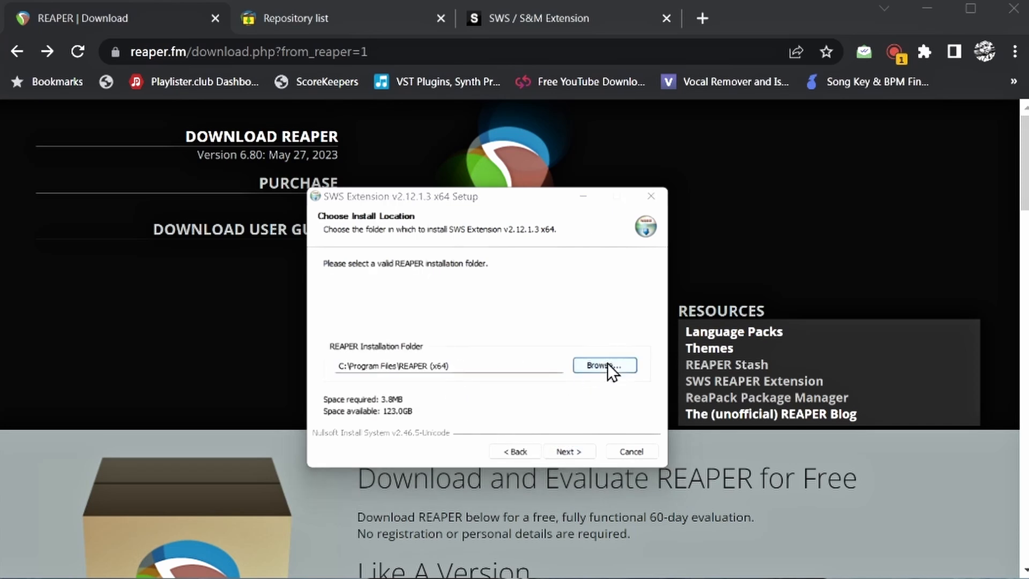
{"action": "scroll", "coordinate": [558, 428], "scroll_direction": "down", "scroll_amount": 1}
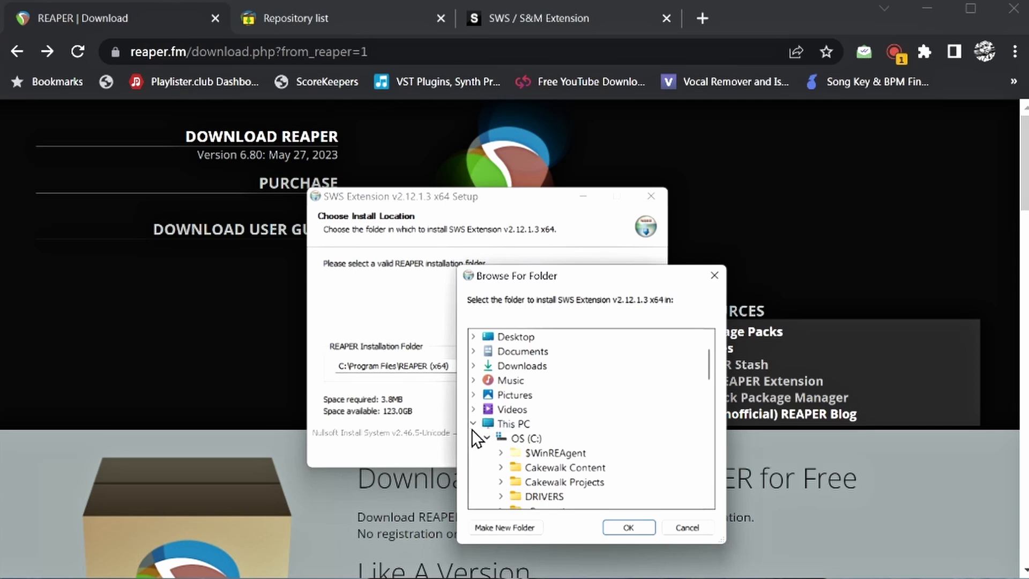
{"action": "scroll", "coordinate": [525, 455], "scroll_direction": "down", "scroll_amount": 5}
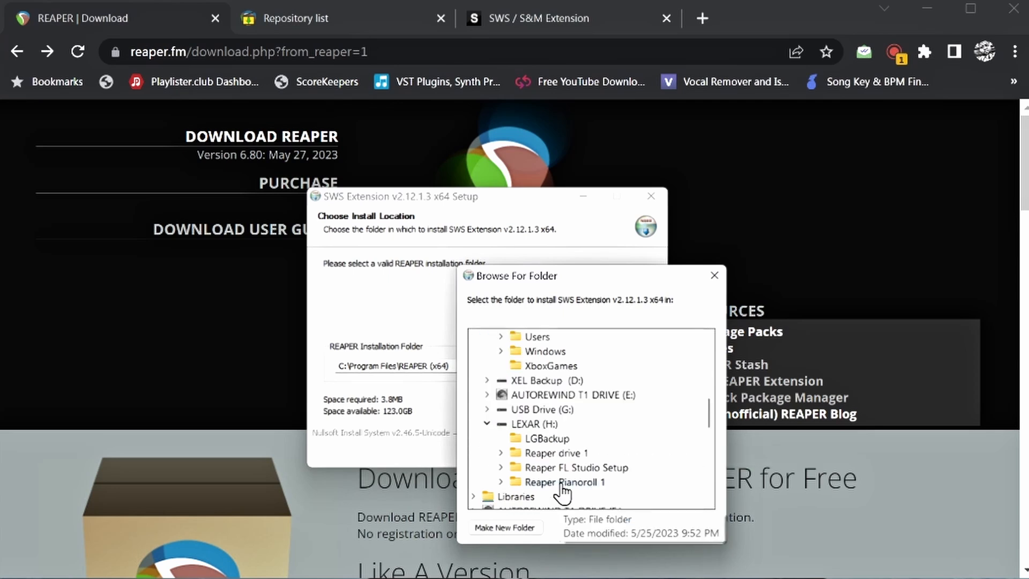
{"action": "double_click", "coordinate": [557, 487]}
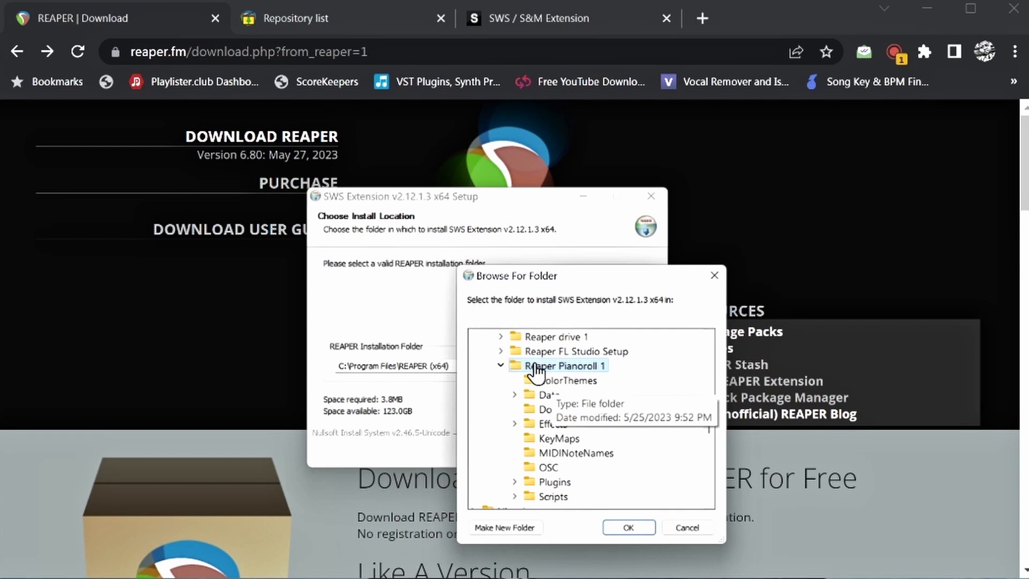
{"action": "left_click", "coordinate": [632, 525]}
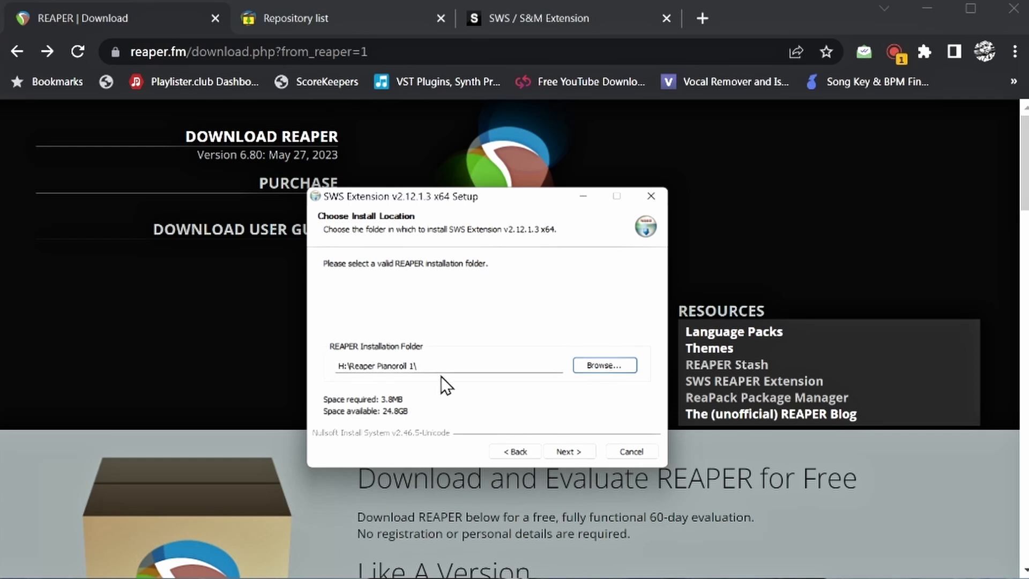
- Install the SWS Extension with Python ReaScript support and Grooves included, and close its setup
{"action": "left_click", "coordinate": [577, 451]}
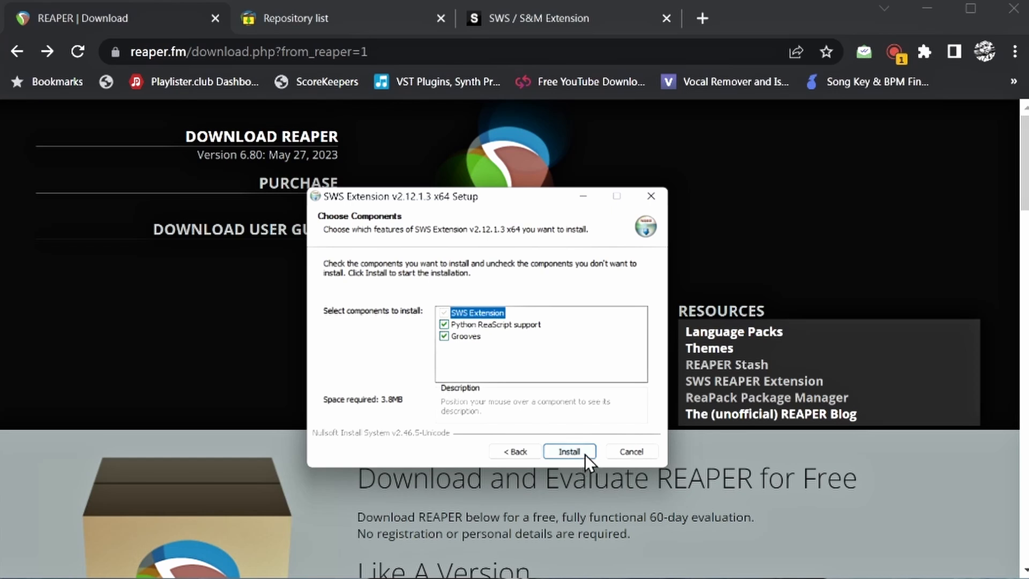
{"action": "left_click", "coordinate": [582, 454]}
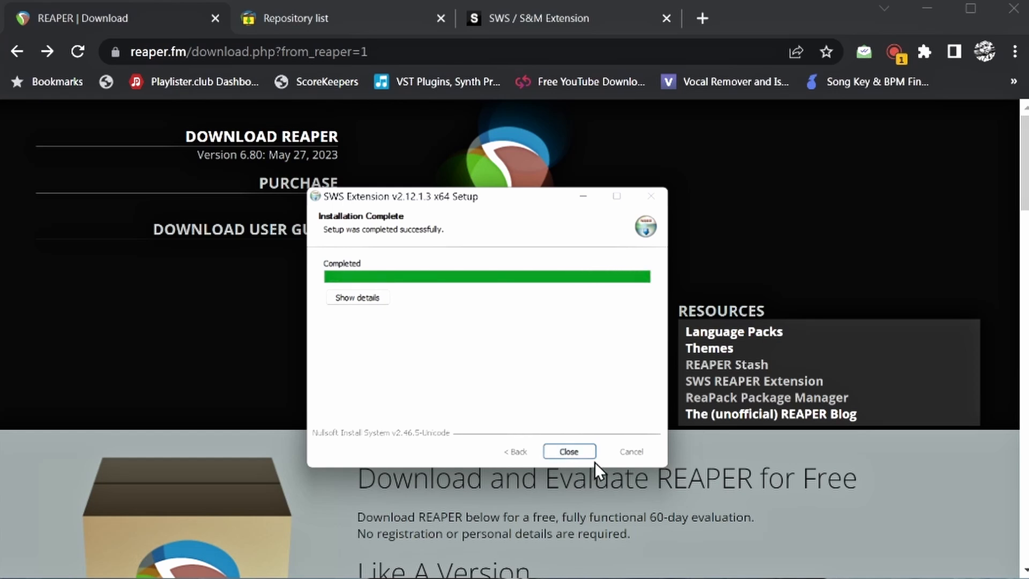
{"action": "left_click", "coordinate": [565, 453]}
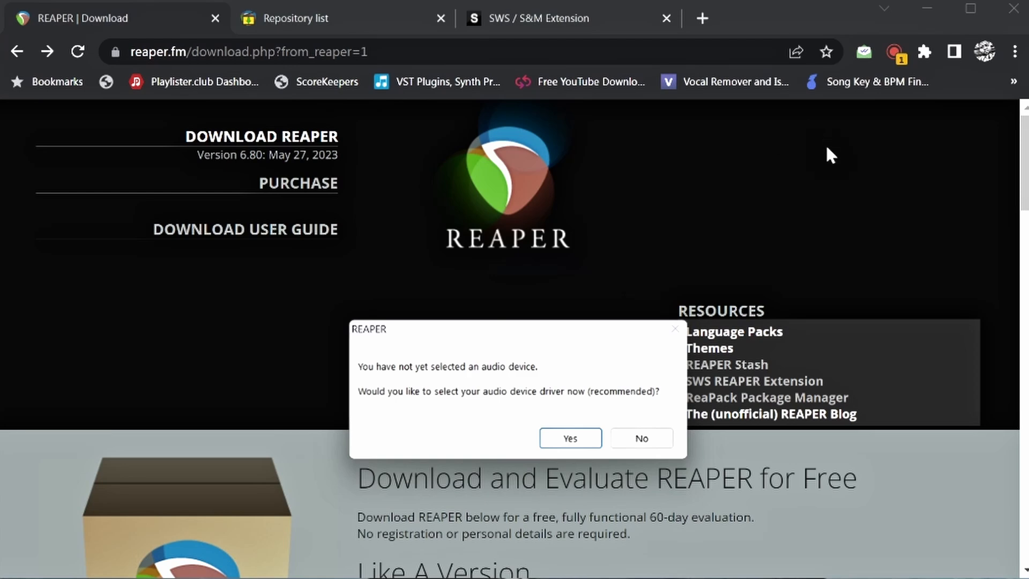
- Switch to REAPER, accept the offer to select an audio device driver, and check the available SWS extension commands
{"action": "left_click", "coordinate": [934, 3]}
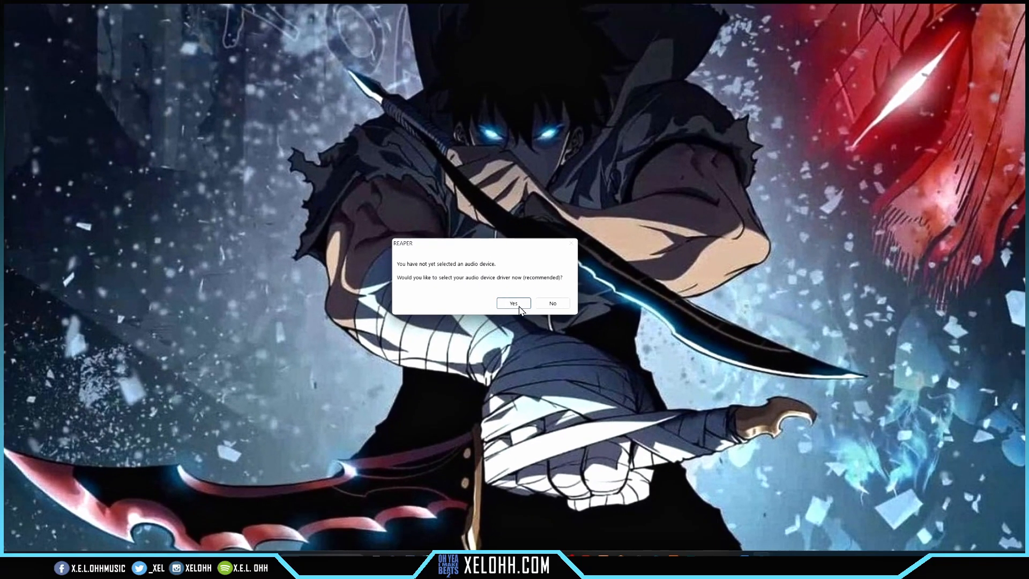
{"action": "left_click", "coordinate": [514, 303]}
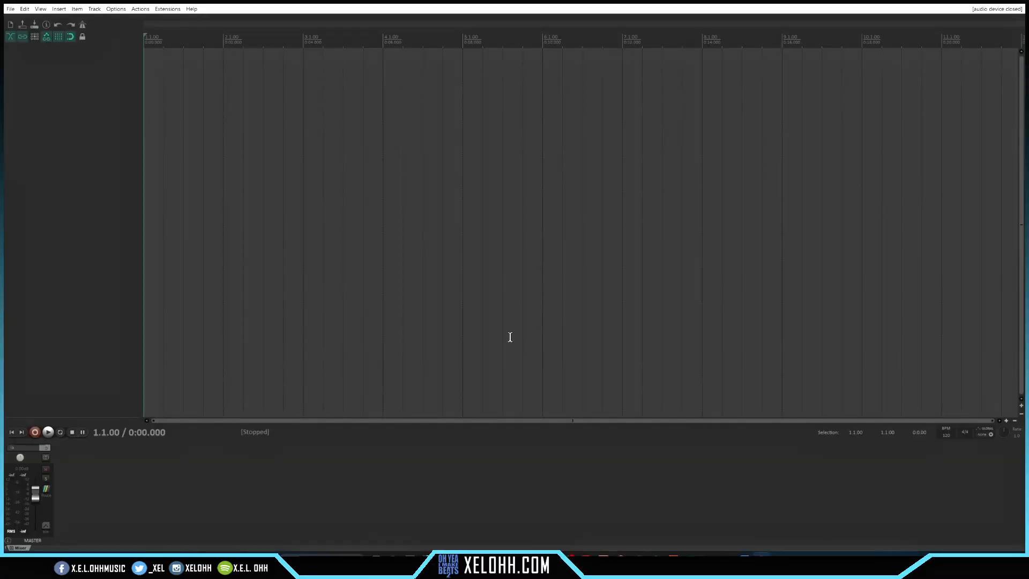
{"action": "left_click", "coordinate": [166, 9]}
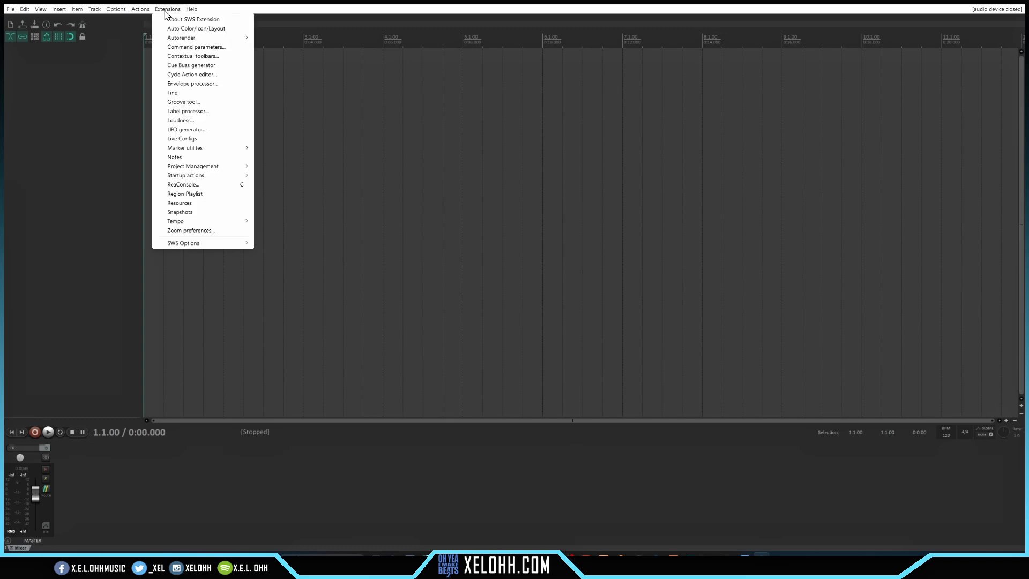
{"action": "left_click", "coordinate": [165, 11]}
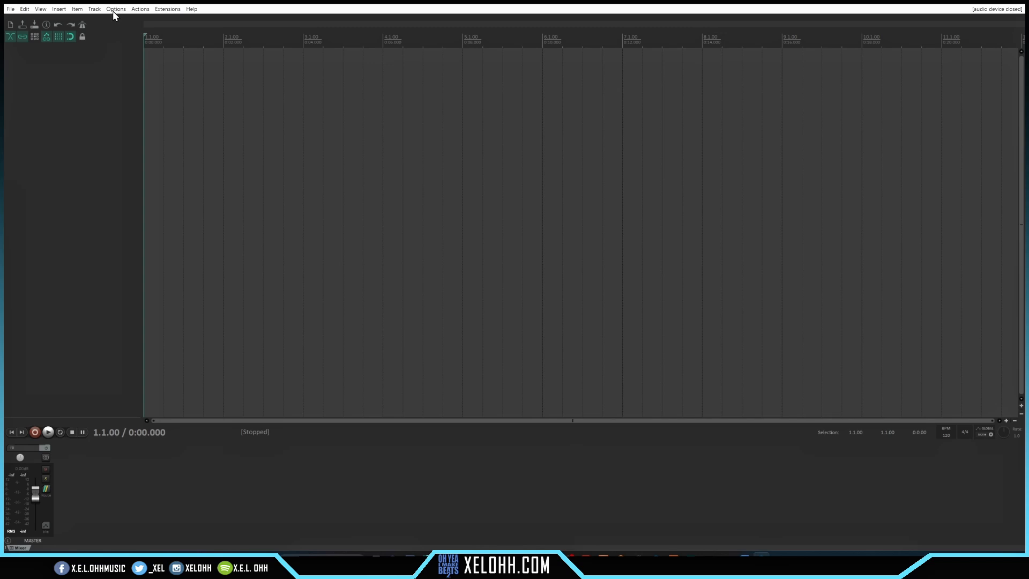
- Show the REAPER resource path in the file explorer and add the ReaPack extension file to its UserPlugins folder
{"action": "left_click", "coordinate": [115, 11]}
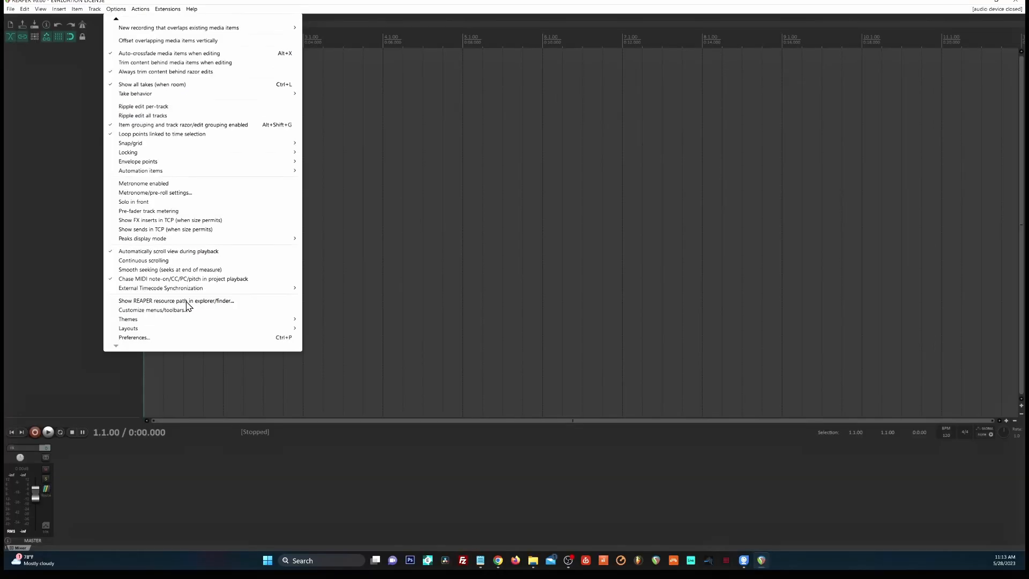
{"action": "left_click", "coordinate": [216, 471]}
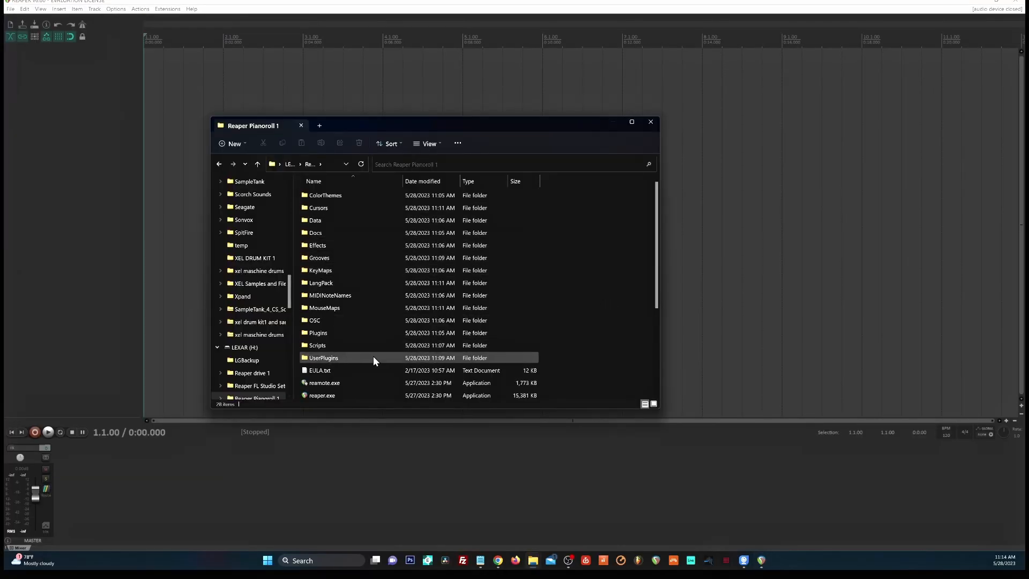
{"action": "mouse_move", "coordinate": [327, 360]}
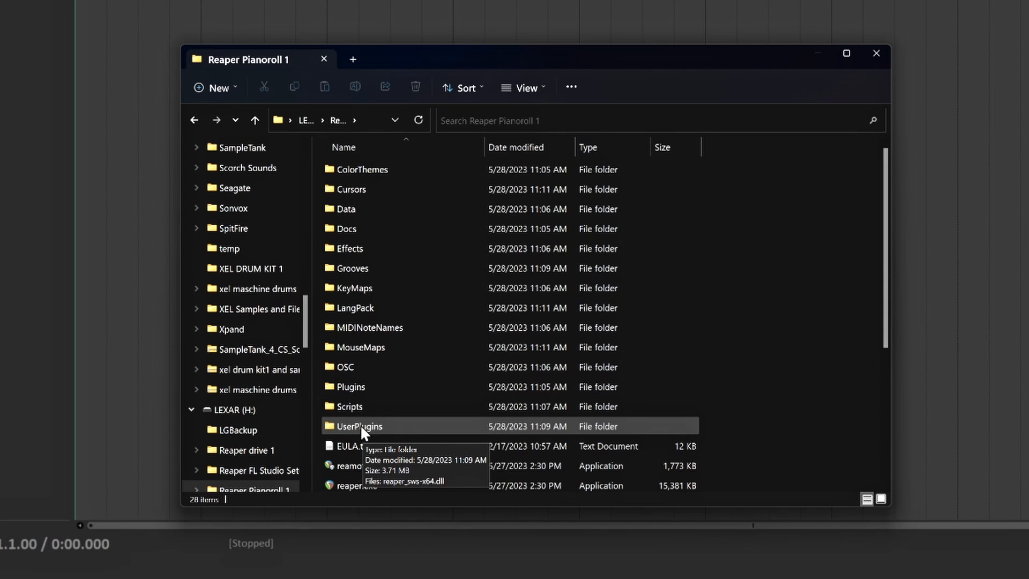
{"action": "double_click", "coordinate": [362, 426]}
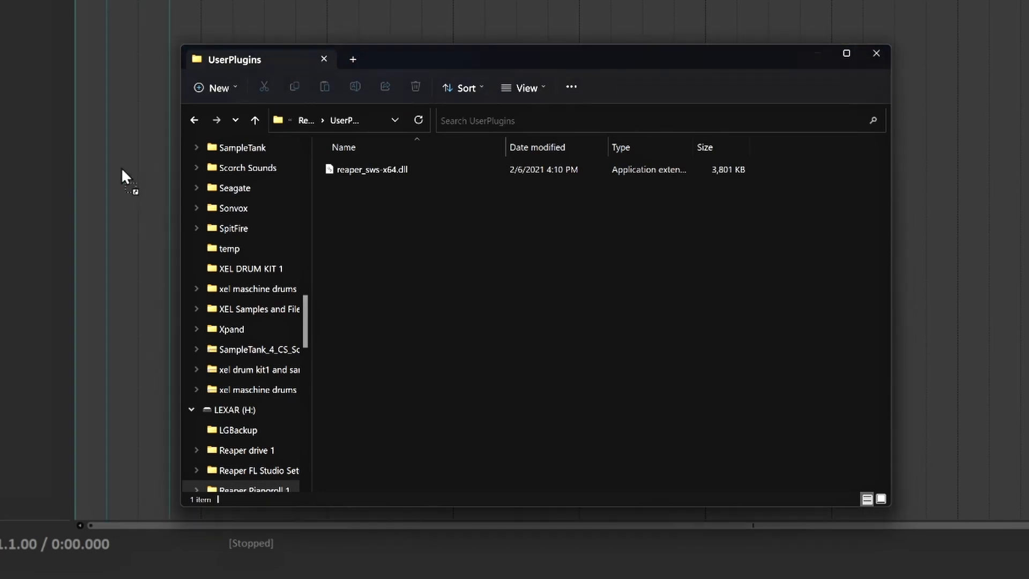
{"action": "left_click_drag", "start_coordinate": [122, 175], "coordinate": [453, 232]}
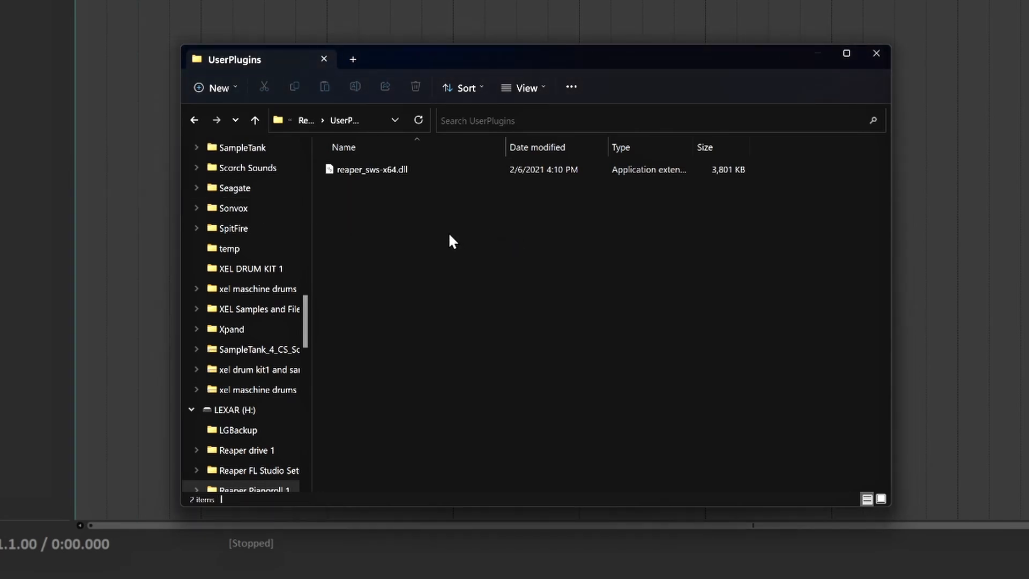
- Download Chords_Scales_Arps.zip from the REAPER stash page and add its ReaperKeyMap and ReaperMenu files to the UserPlugins folder
{"action": "left_click", "coordinate": [492, 241]}
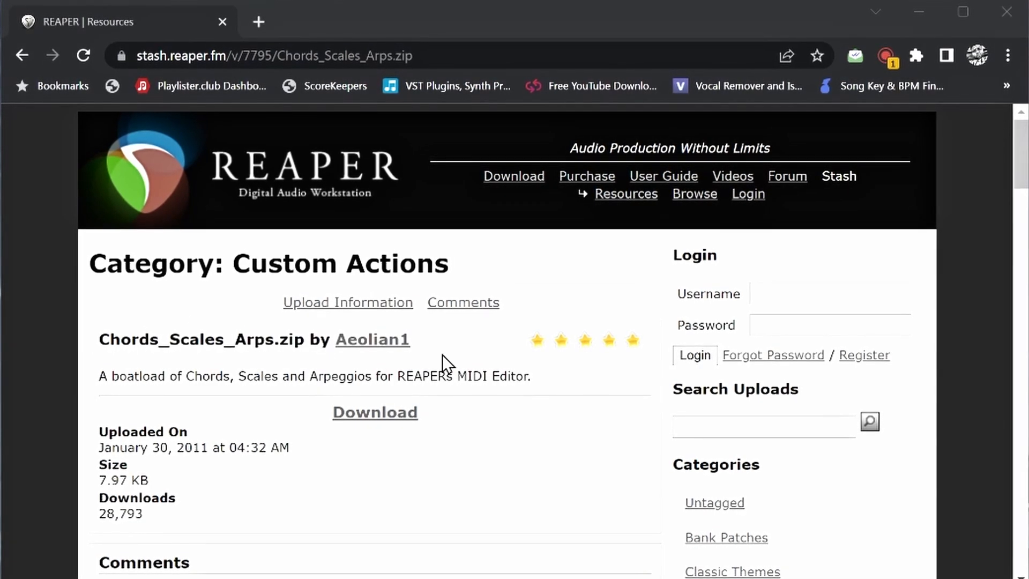
{"action": "left_click", "coordinate": [390, 419]}
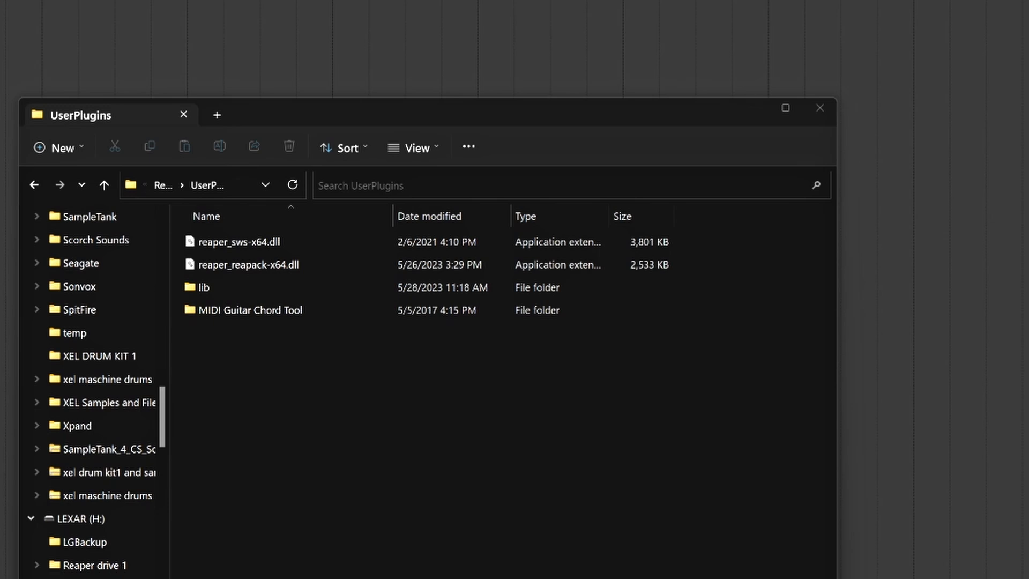
{"action": "left_click_drag", "start_coordinate": [11, 311], "coordinate": [210, 355]}
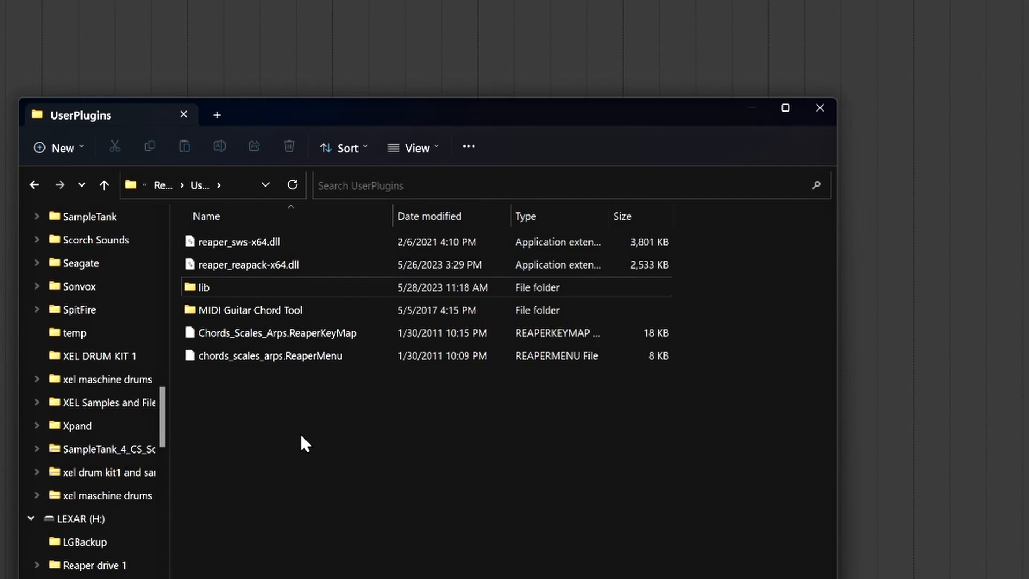
- Close the UserPlugins folder window and quit REAPER
{"action": "left_click", "coordinate": [823, 106]}
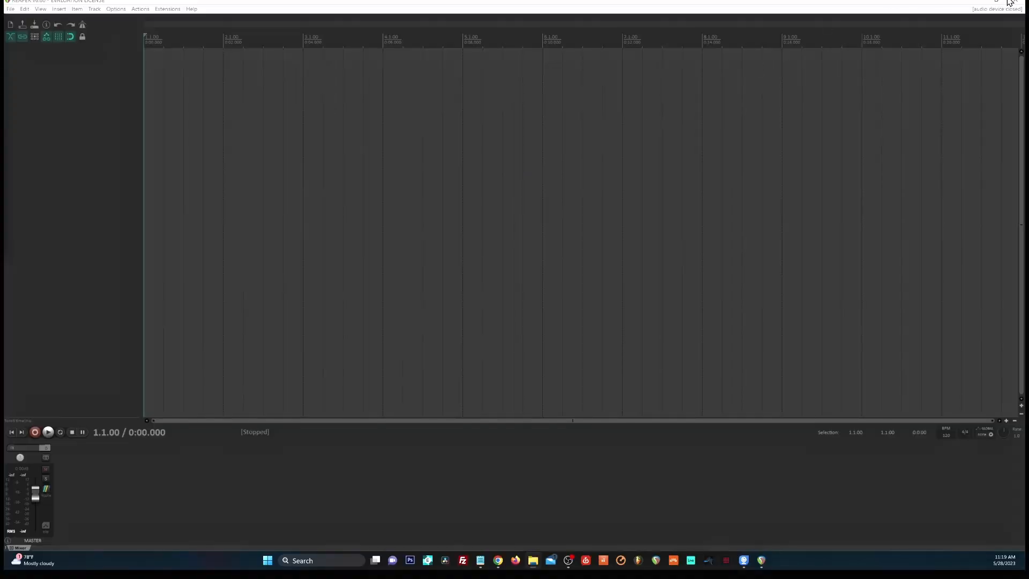
{"action": "left_click", "coordinate": [1017, 3]}
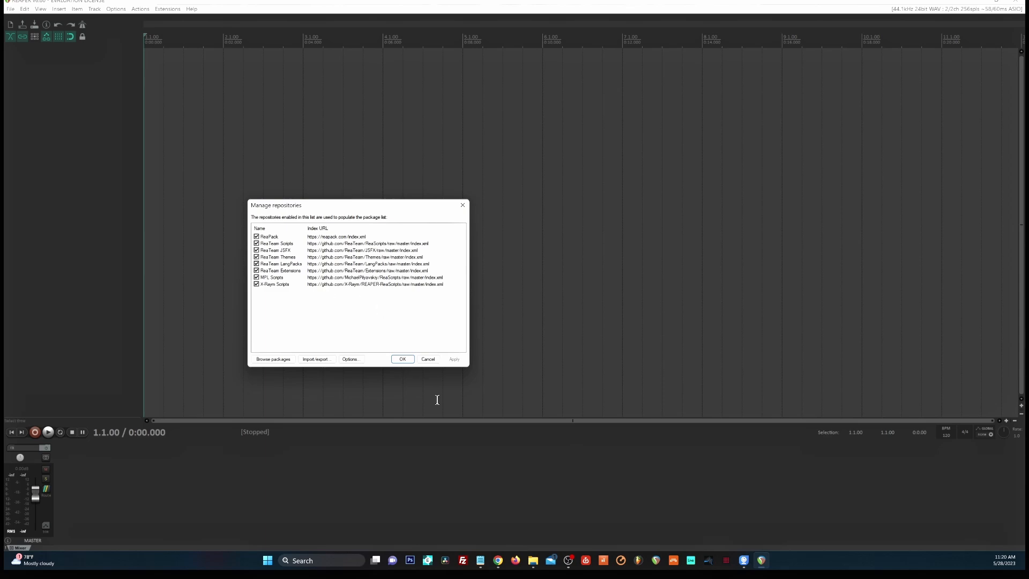
- Show the ReaPack repository list in the browser and place it side by side with REAPER's Manage repositories dialog
{"action": "mouse_move", "coordinate": [498, 559]}
{"action": "left_click", "coordinate": [472, 522]}
{"action": "scroll", "coordinate": [339, 293], "scroll_direction": "up", "scroll_amount": 5}
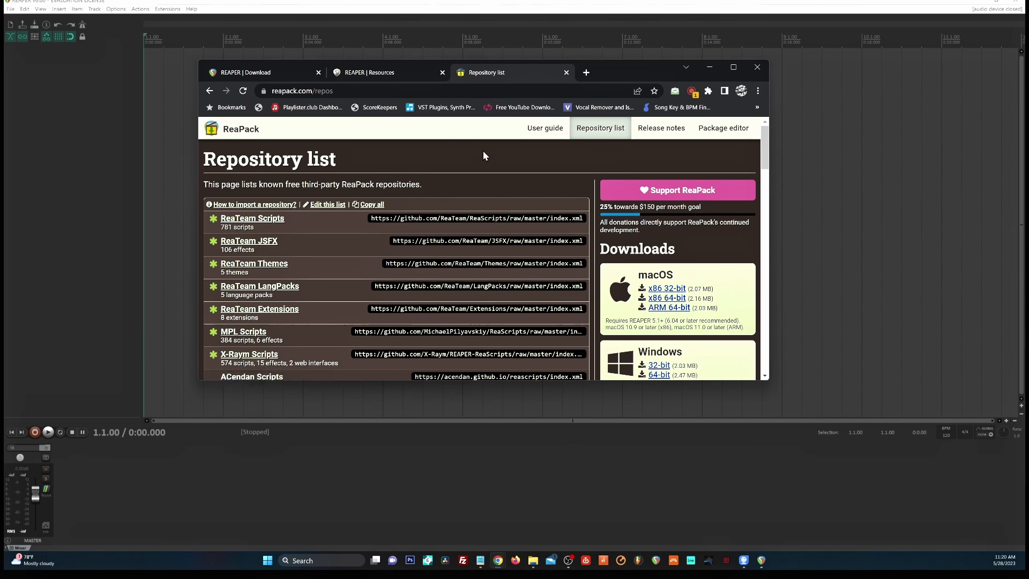
{"action": "scroll", "coordinate": [387, 233], "scroll_direction": "down", "scroll_amount": 4}
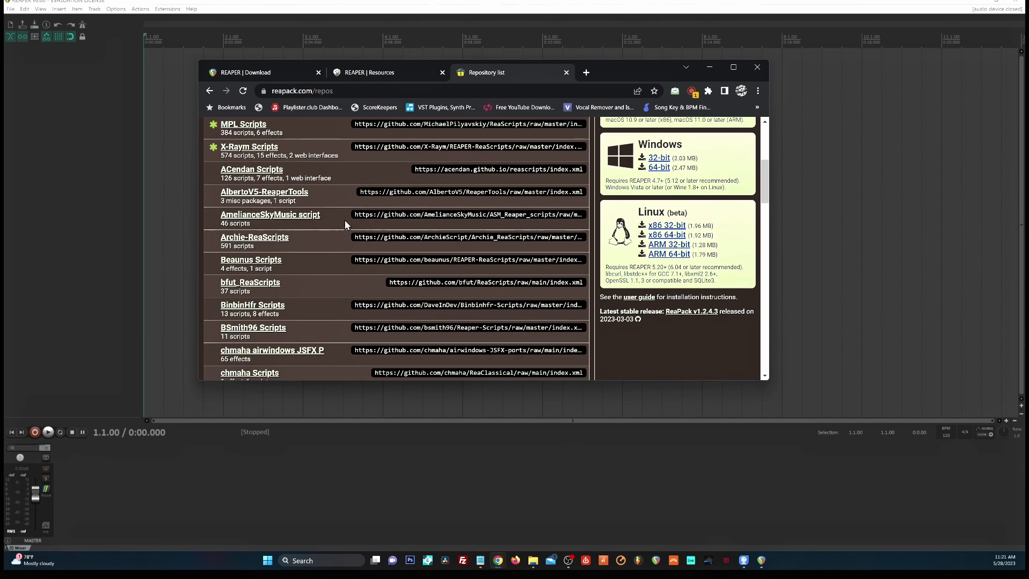
{"action": "key", "text": "alt+Tab"}
{"action": "left_click_drag", "start_coordinate": [586, 140], "coordinate": [631, 122]}
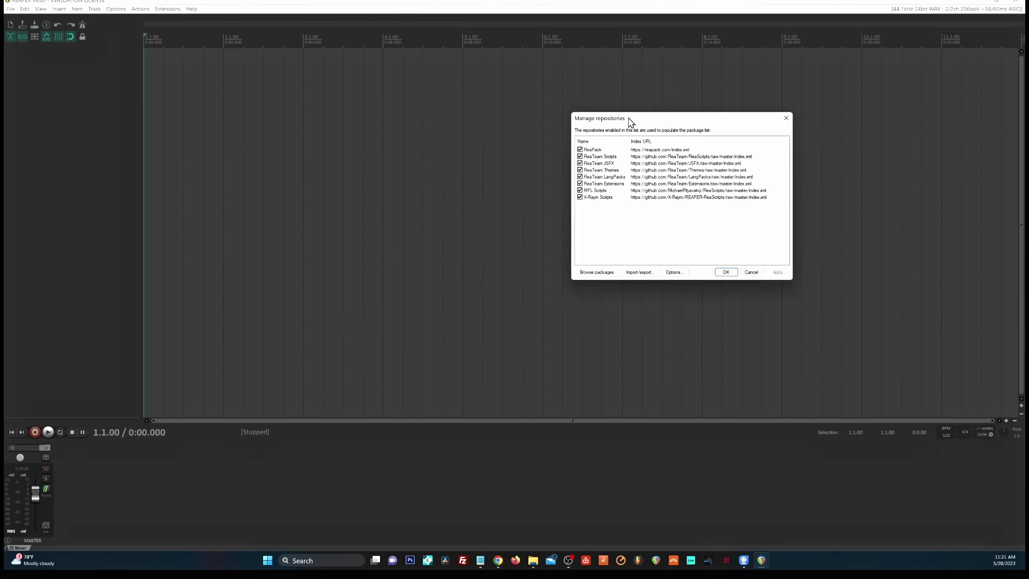
{"action": "key", "text": "alt+Tab"}
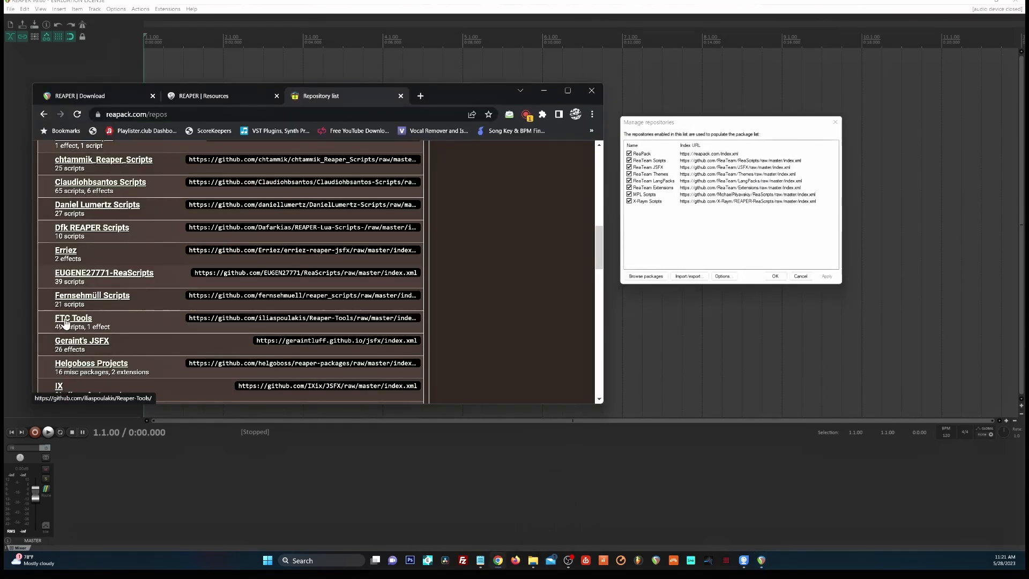
- Copy the FTC Tools index URL from the repository list and paste it into ReaPack's Import repositories dialog
{"action": "right_click", "coordinate": [211, 318]}
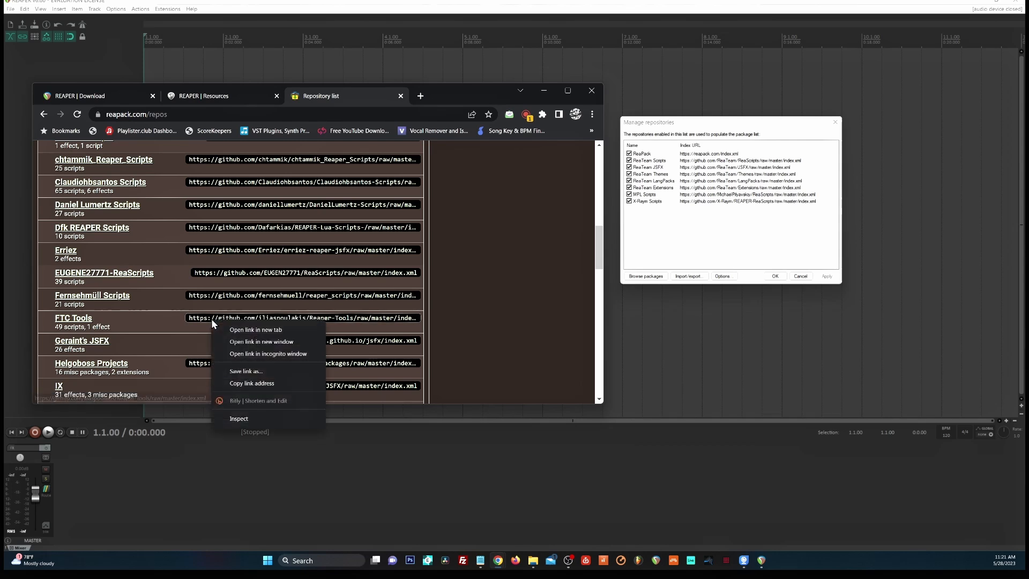
{"action": "left_click", "coordinate": [257, 384]}
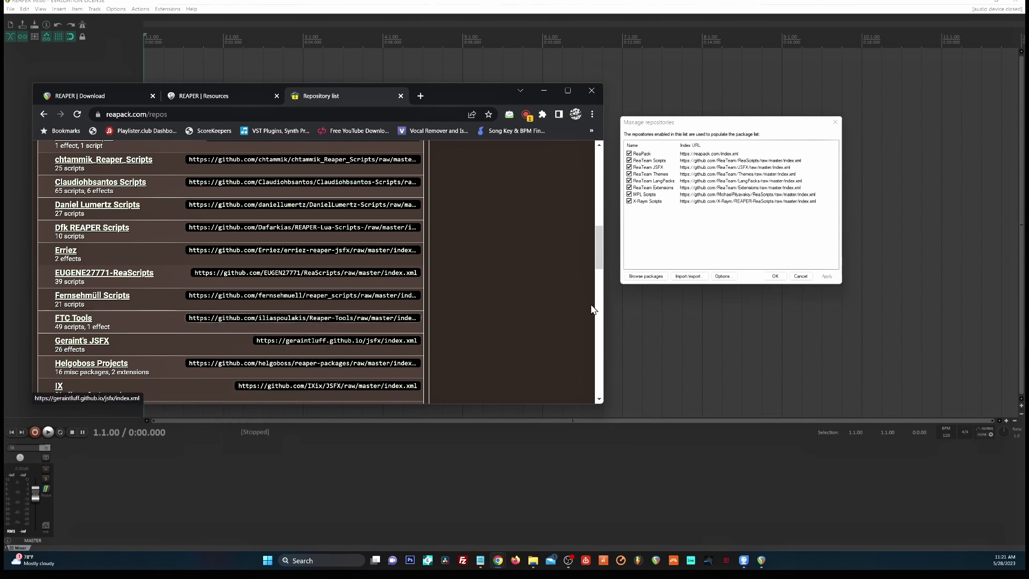
{"action": "left_click", "coordinate": [690, 252]}
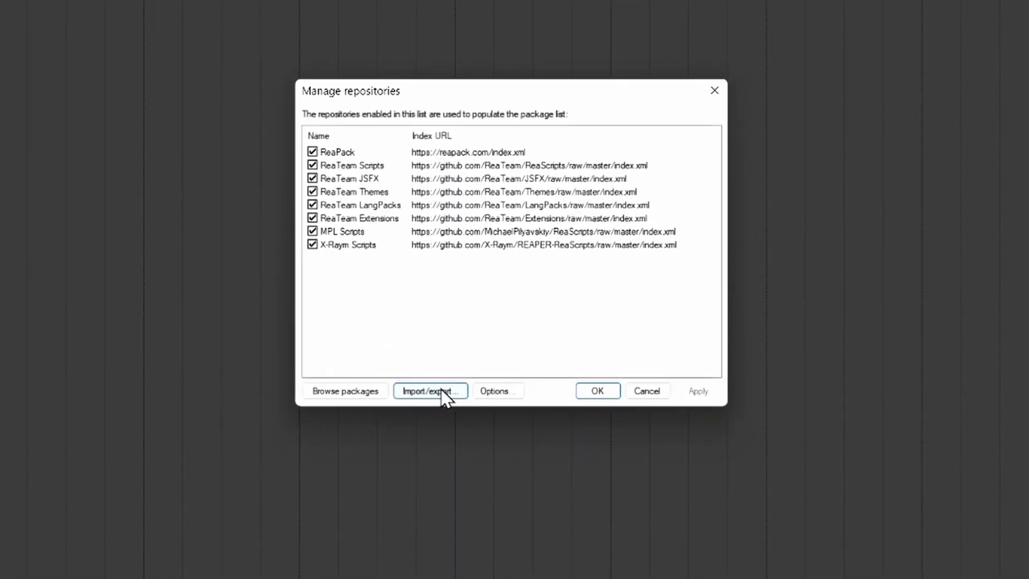
{"action": "left_click", "coordinate": [441, 392]}
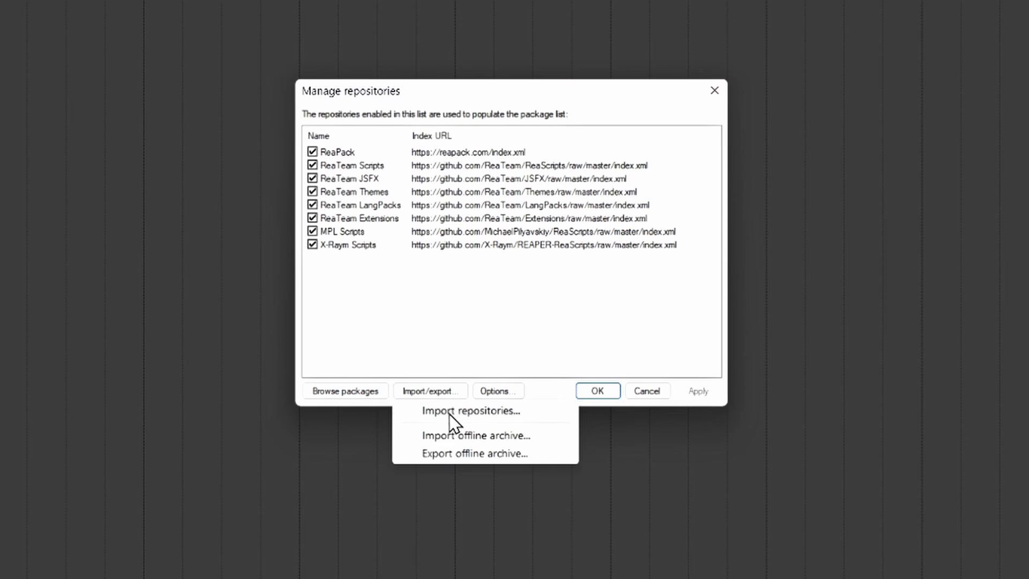
{"action": "left_click", "coordinate": [449, 413]}
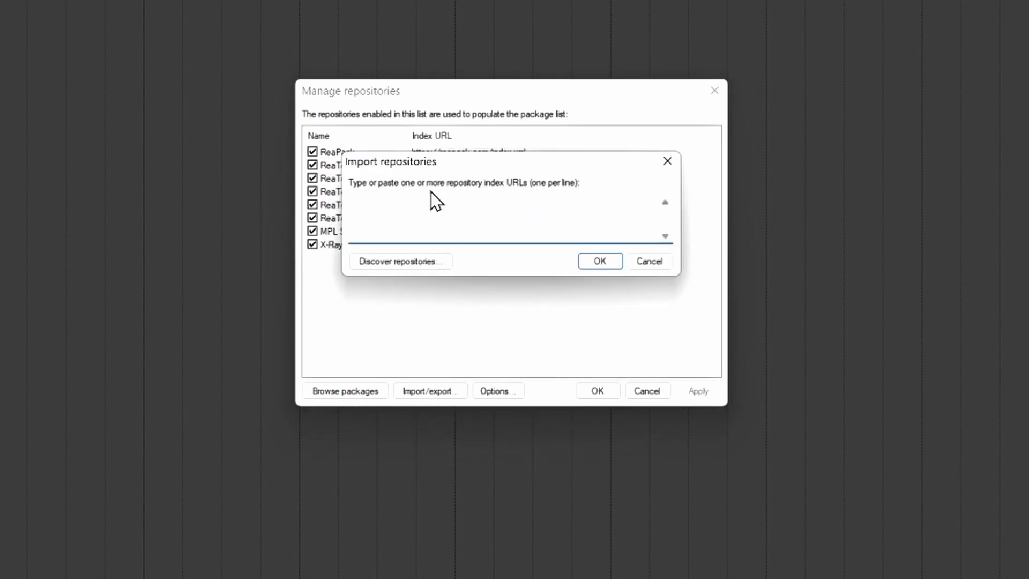
{"action": "right_click", "coordinate": [386, 209]}
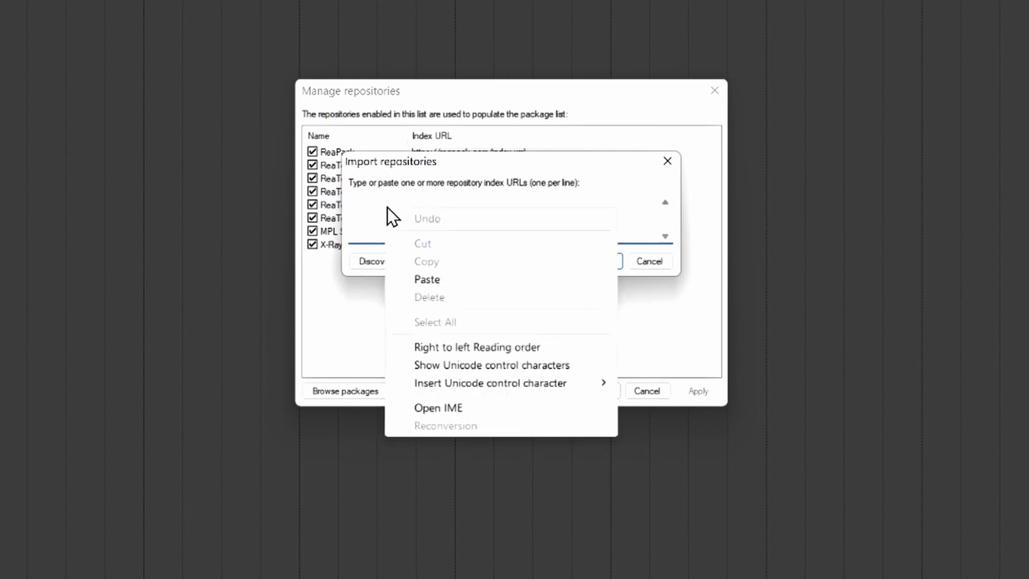
{"action": "left_click", "coordinate": [428, 279]}
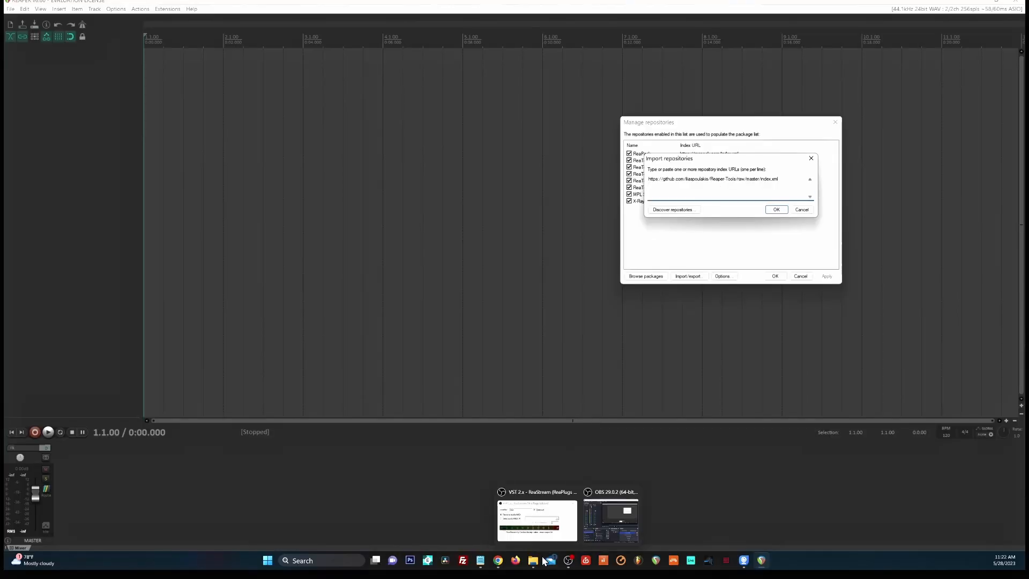
- Copy the kawa Scripts index URL from the repository list and paste it on a second line of the import dialog
{"action": "mouse_move", "coordinate": [501, 561]}
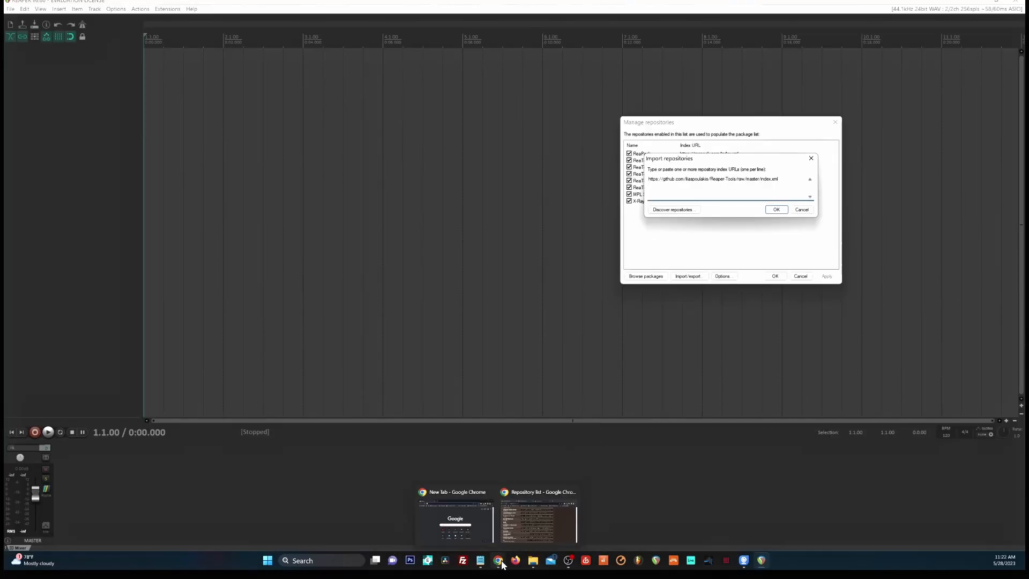
{"action": "left_click", "coordinate": [506, 524]}
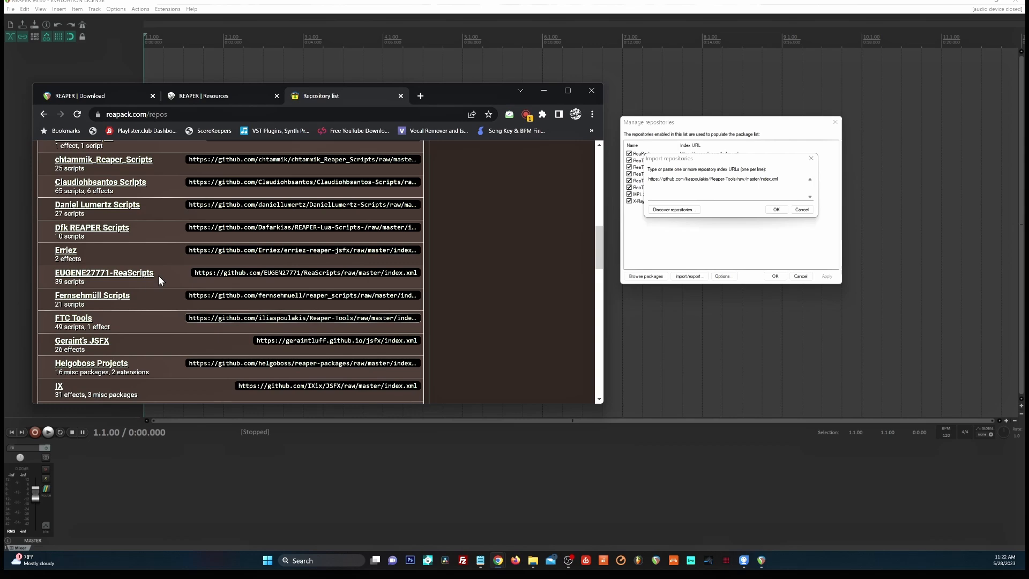
{"action": "scroll", "coordinate": [159, 276], "scroll_direction": "down", "scroll_amount": 2}
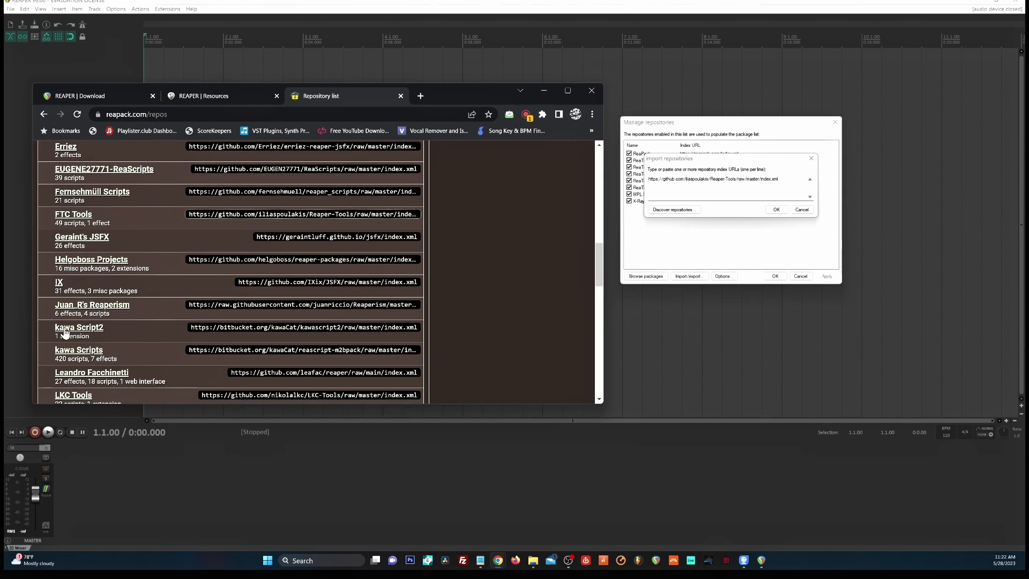
{"action": "scroll", "coordinate": [81, 332], "scroll_direction": "down", "scroll_amount": 1}
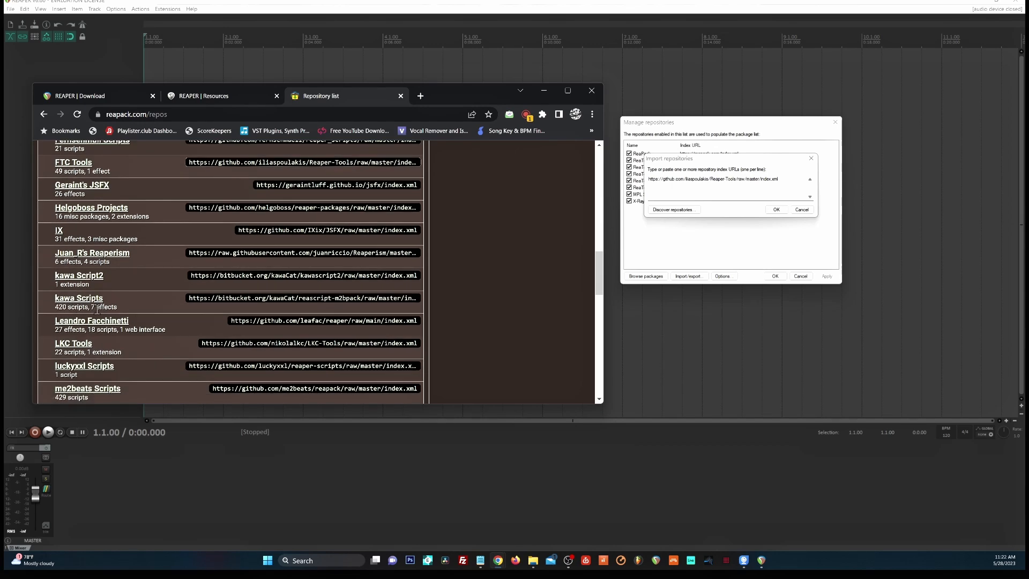
{"action": "right_click", "coordinate": [223, 298]}
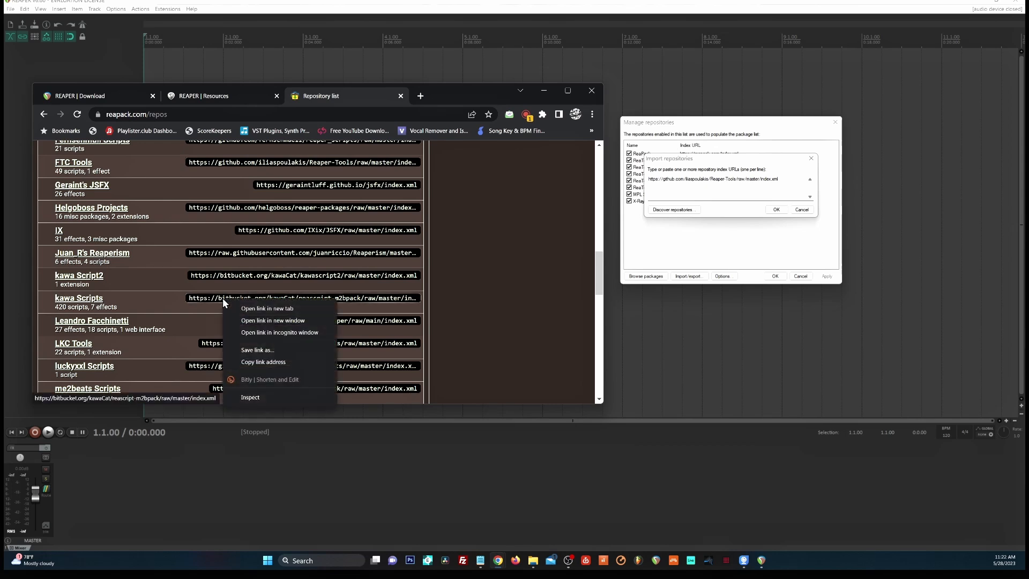
{"action": "left_click", "coordinate": [259, 362]}
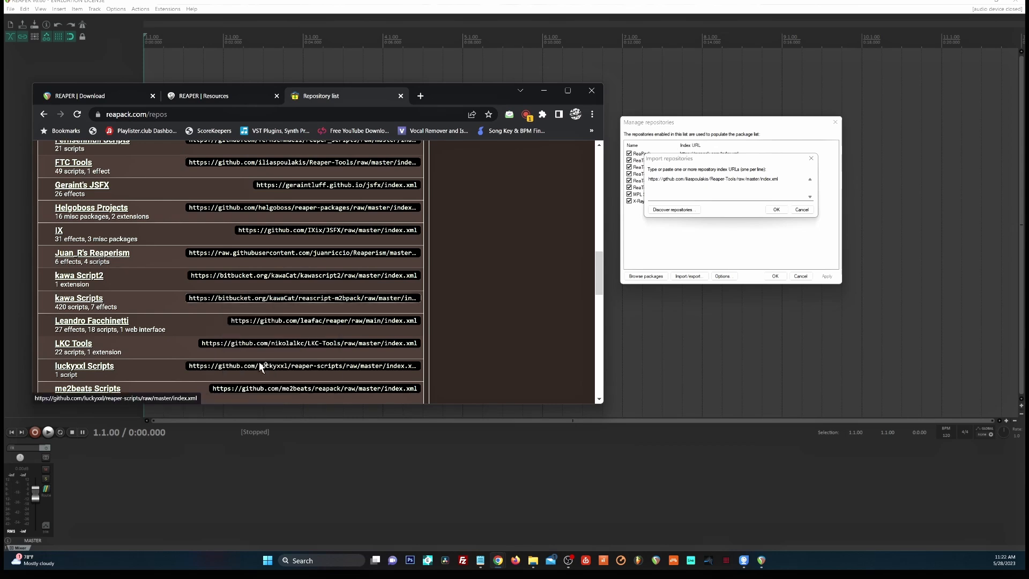
{"action": "left_click", "coordinate": [681, 189]}
{"action": "right_click", "coordinate": [681, 188]}
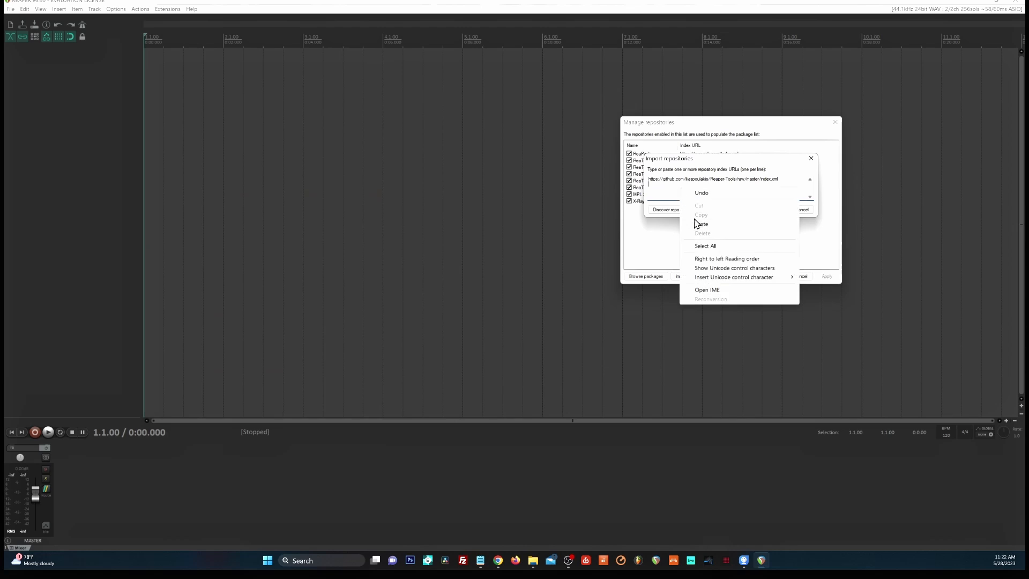
{"action": "left_click", "coordinate": [702, 224]}
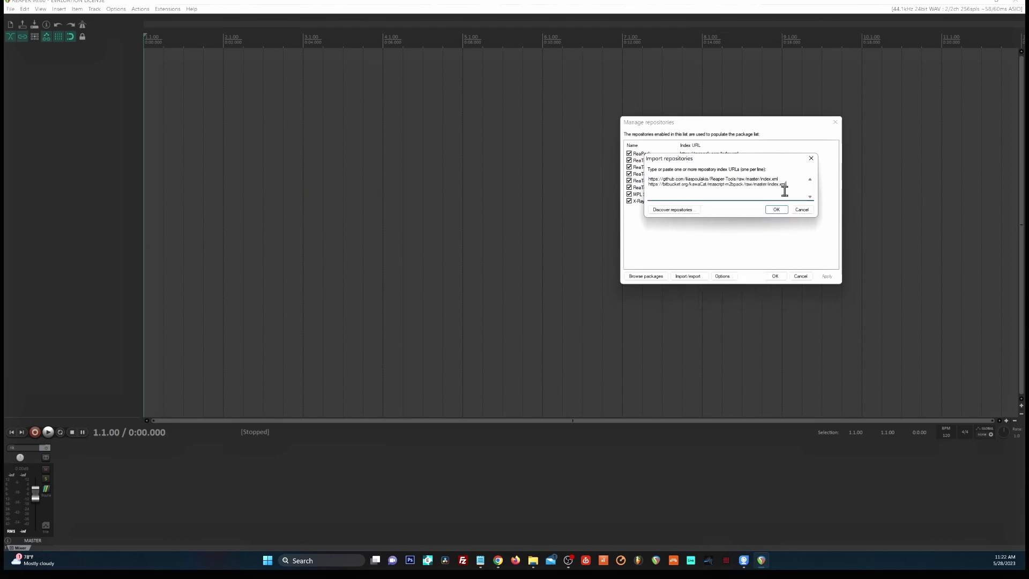
- Copy the RobU Scripts index URL from the repository list and paste it on a third line of the import dialog
{"action": "key", "text": "alt+Tab"}
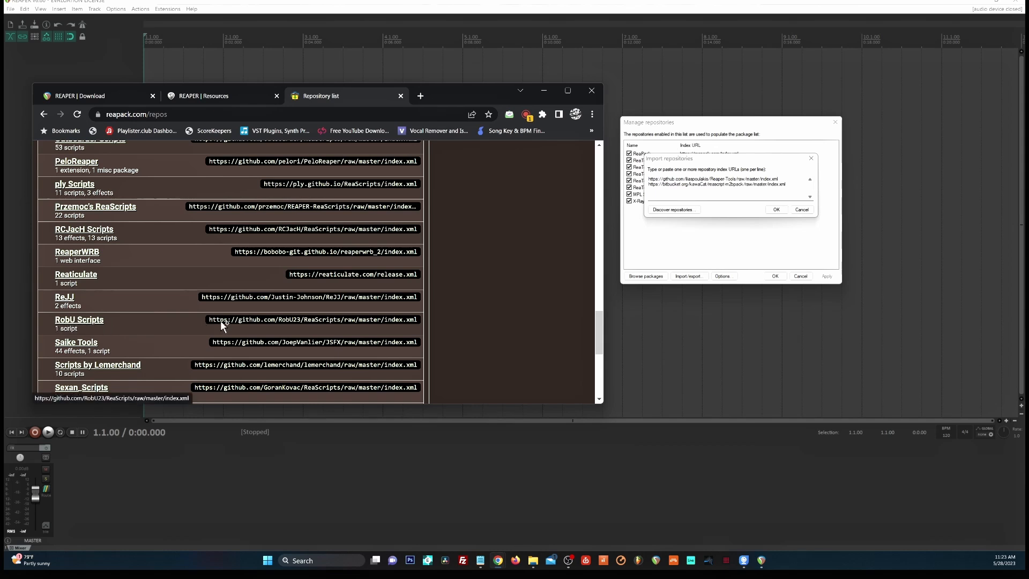
{"action": "right_click", "coordinate": [256, 320]}
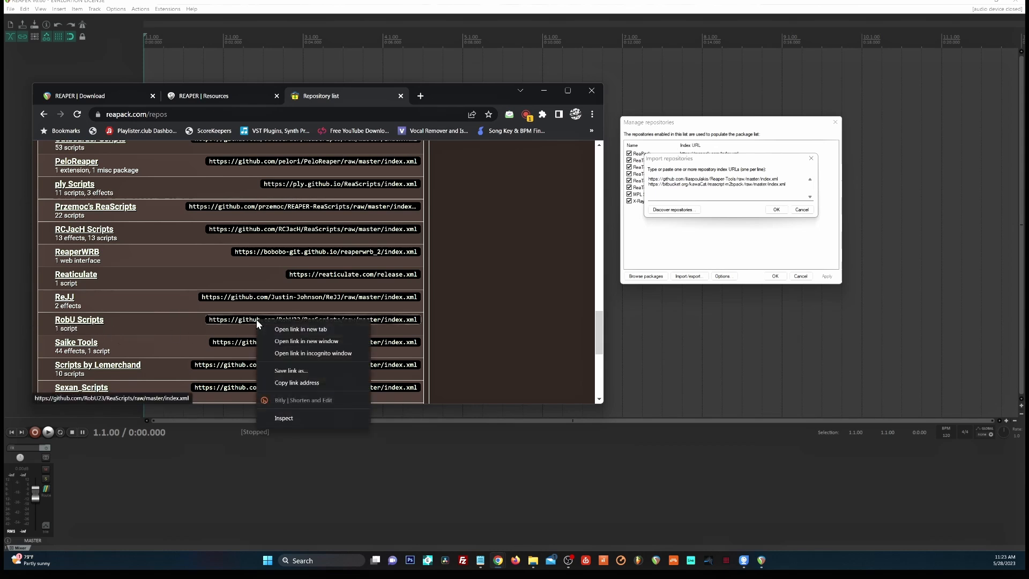
{"action": "left_click", "coordinate": [300, 384]}
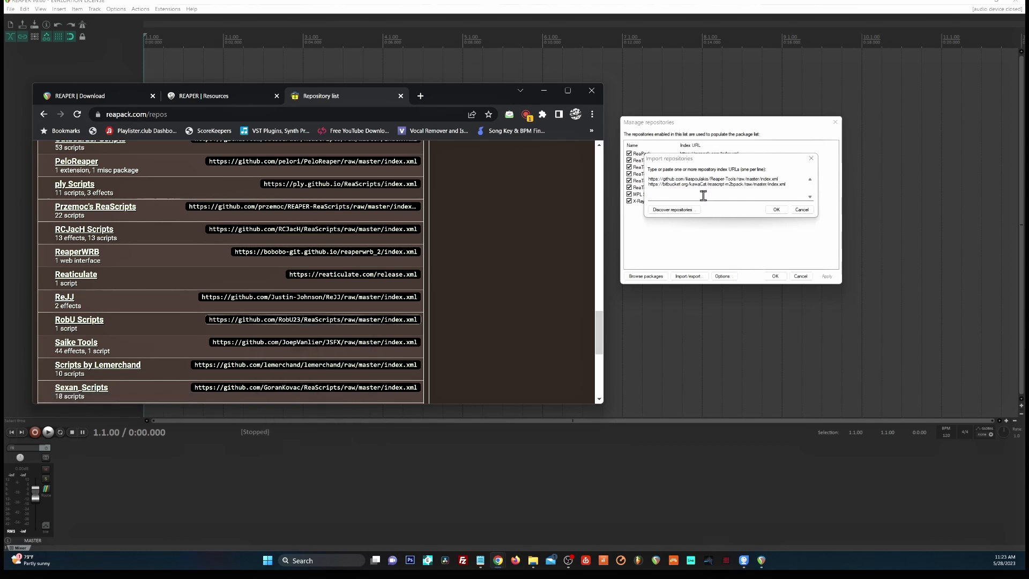
{"action": "left_click", "coordinate": [701, 193]}
{"action": "right_click", "coordinate": [701, 194]}
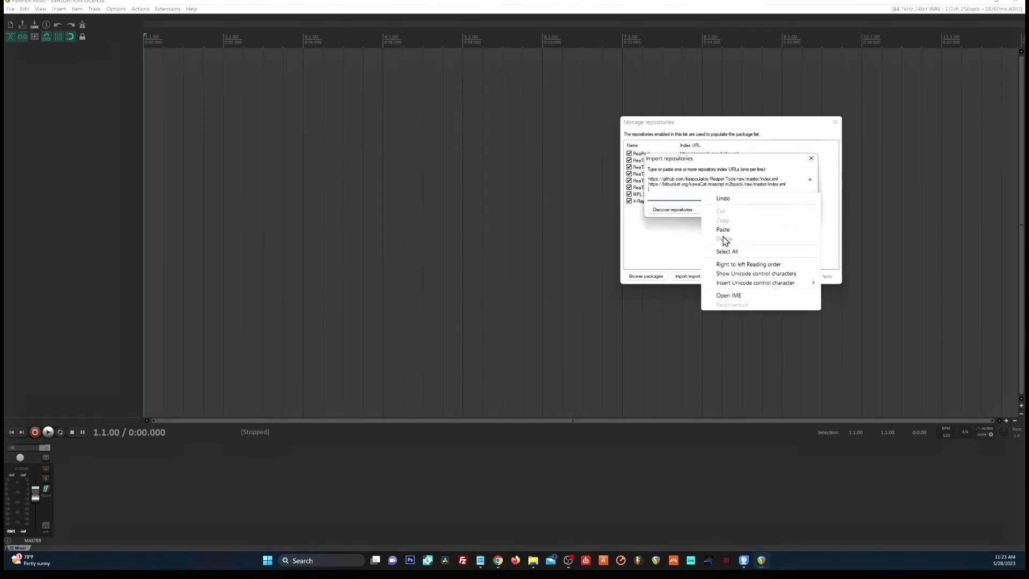
{"action": "left_click", "coordinate": [722, 230]}
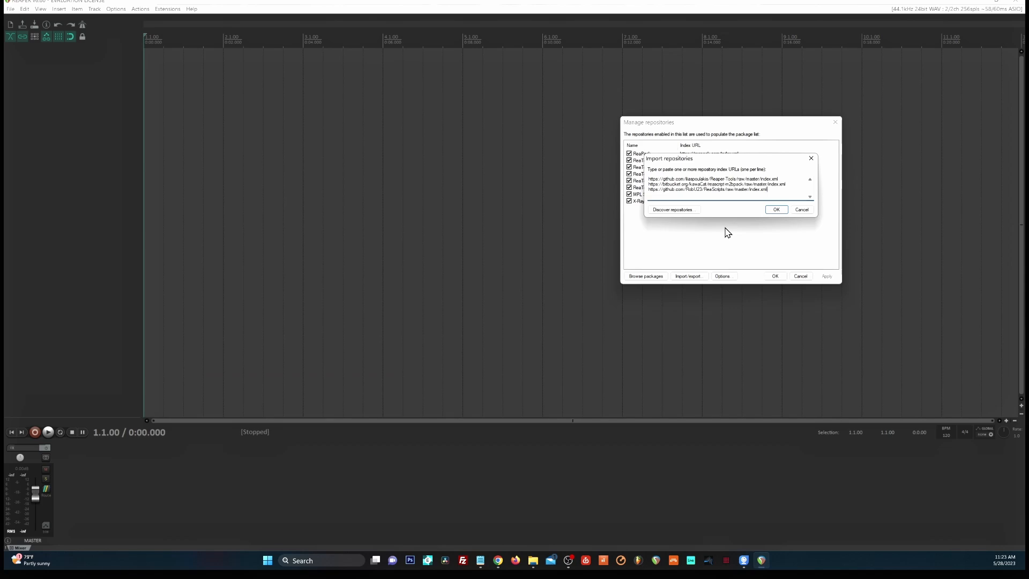
- Copy the zaibuyidao Scripts index URL onto a fourth line of the import dialog and import the four repositories
{"action": "key", "text": "alt+Tab"}
{"action": "scroll", "coordinate": [159, 256], "scroll_direction": "down", "scroll_amount": 5}
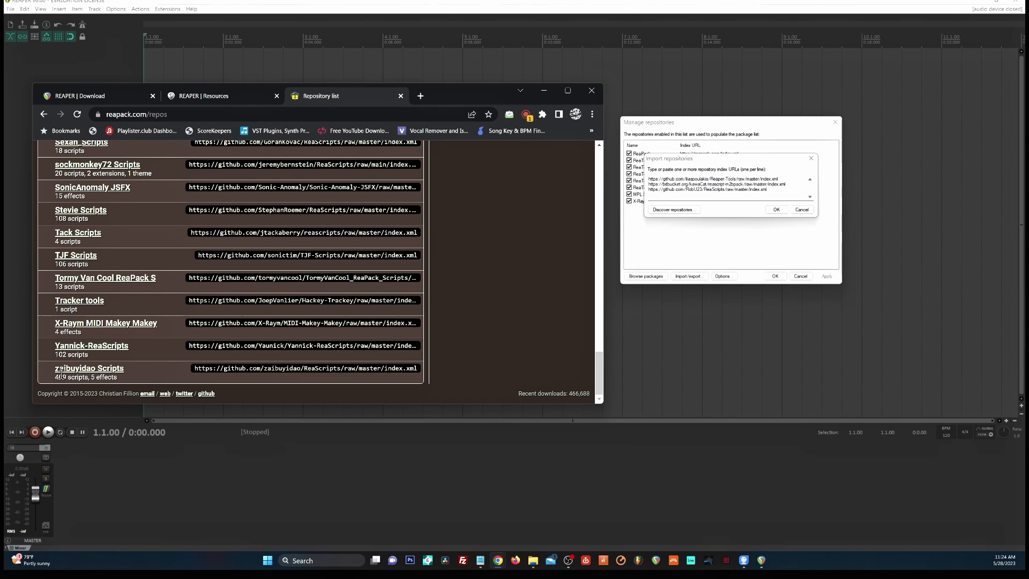
{"action": "right_click", "coordinate": [250, 372]}
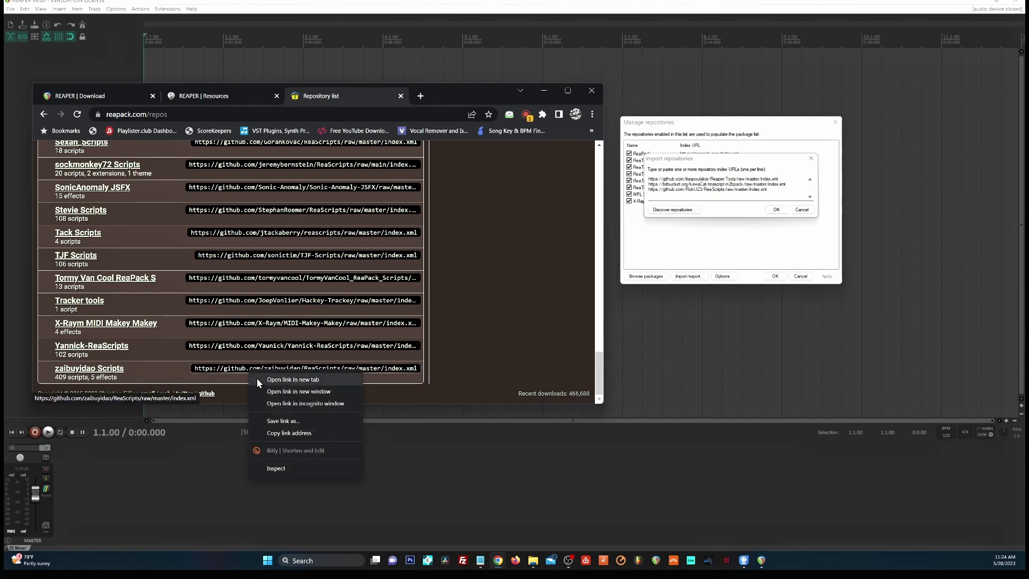
{"action": "left_click", "coordinate": [290, 433]}
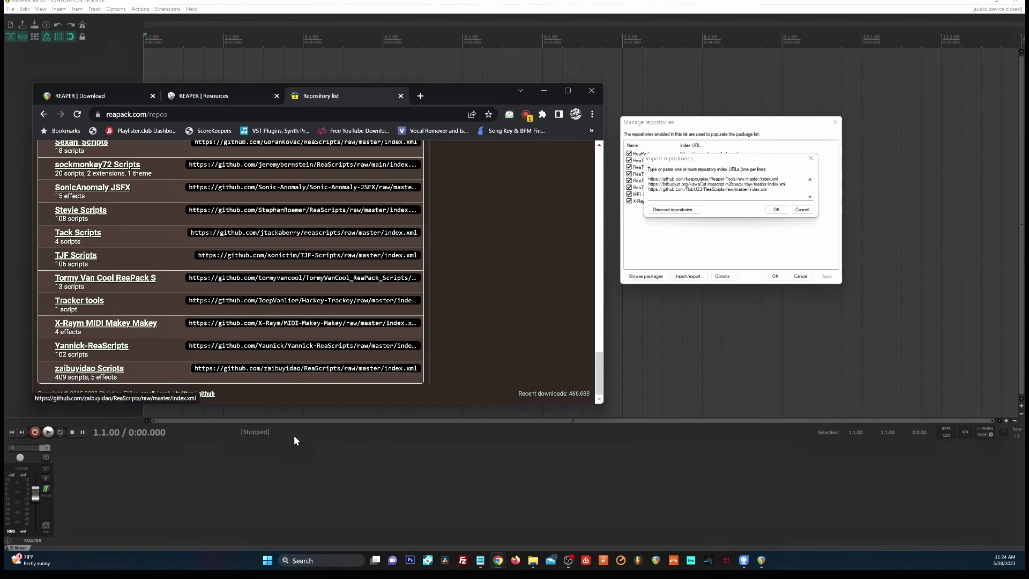
{"action": "left_click", "coordinate": [658, 193]}
{"action": "right_click", "coordinate": [657, 195]}
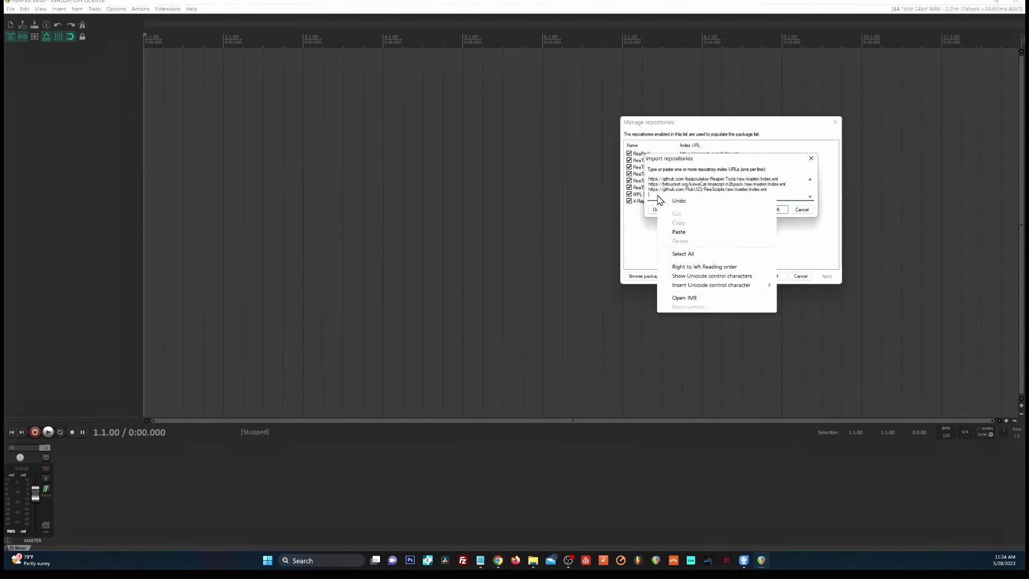
{"action": "left_click", "coordinate": [689, 232]}
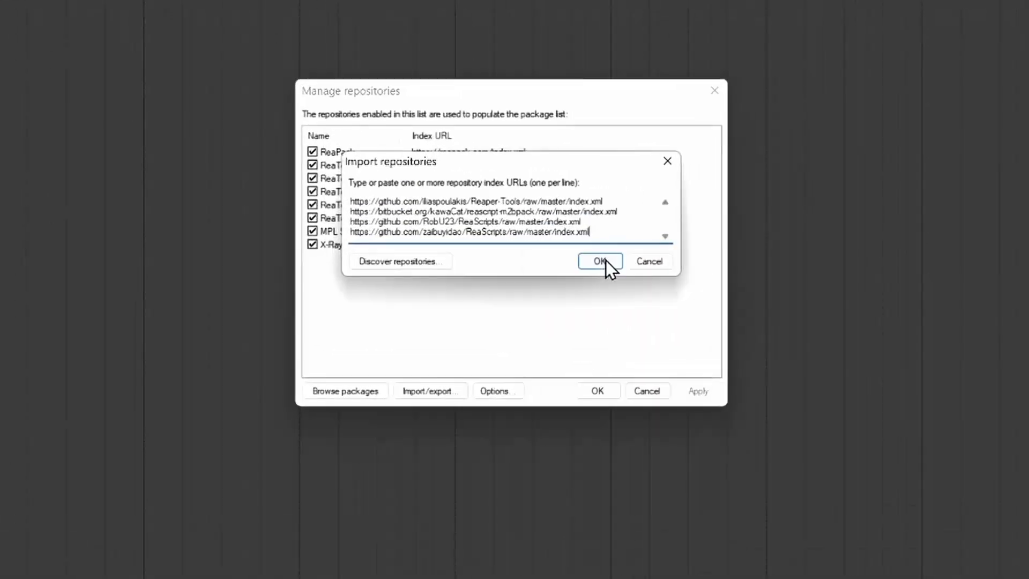
{"action": "left_click", "coordinate": [605, 260]}
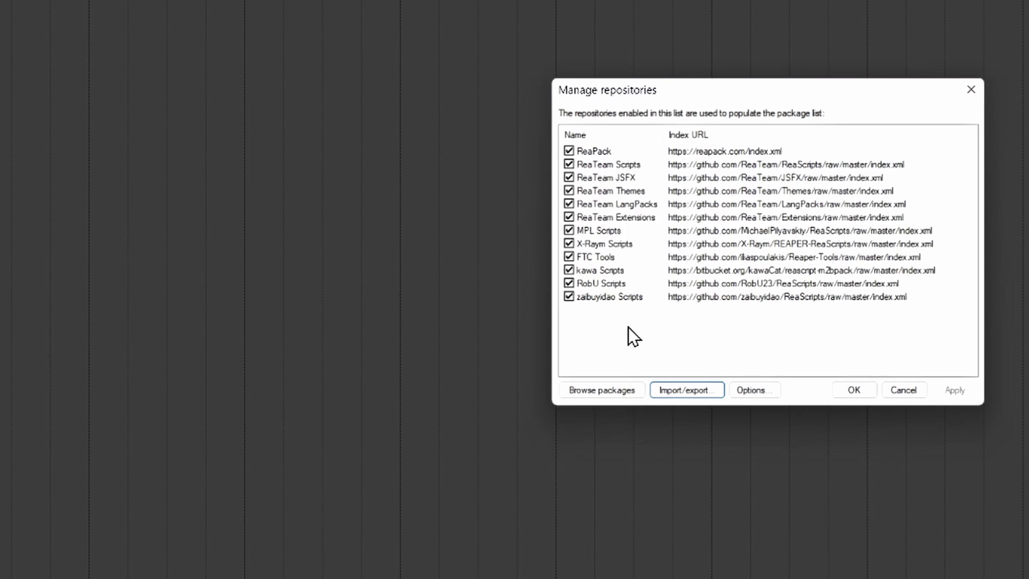
- Browse the ReaPack packages and queue all of them for installation, with new packages installed automatically on future synchronizing
{"action": "left_click", "coordinate": [591, 388]}
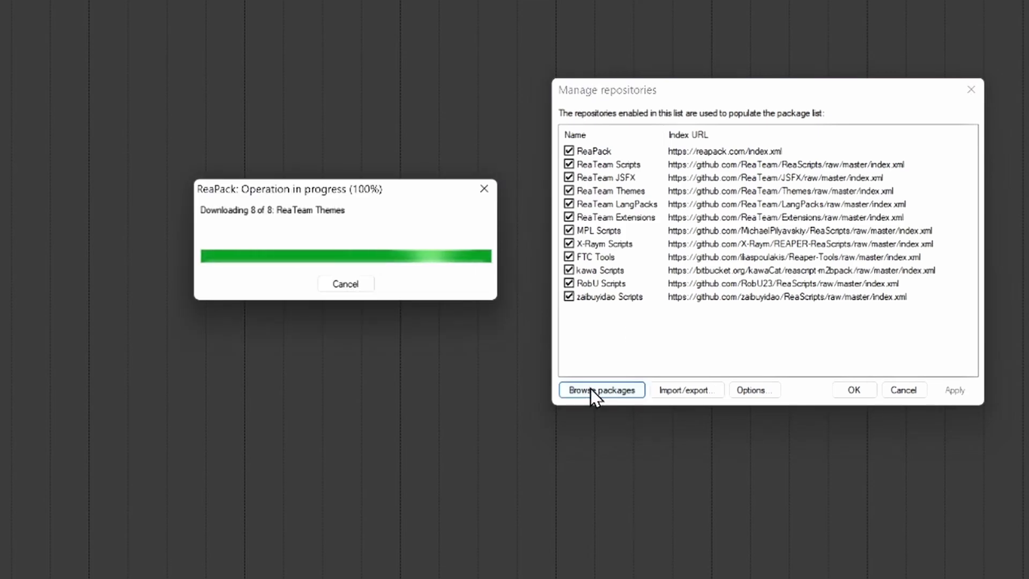
{"action": "left_click", "coordinate": [591, 390]}
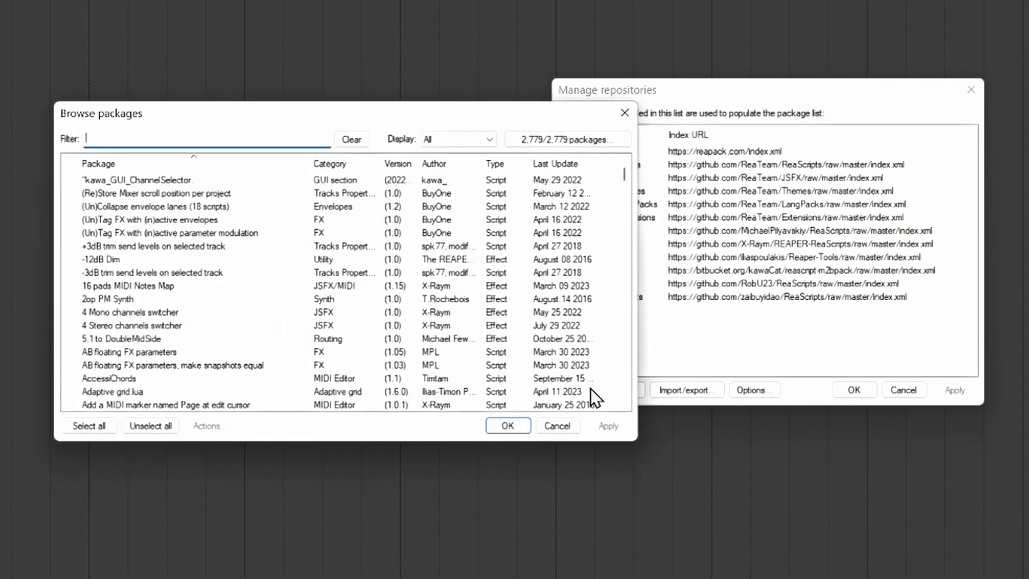
{"action": "left_click", "coordinate": [90, 424]}
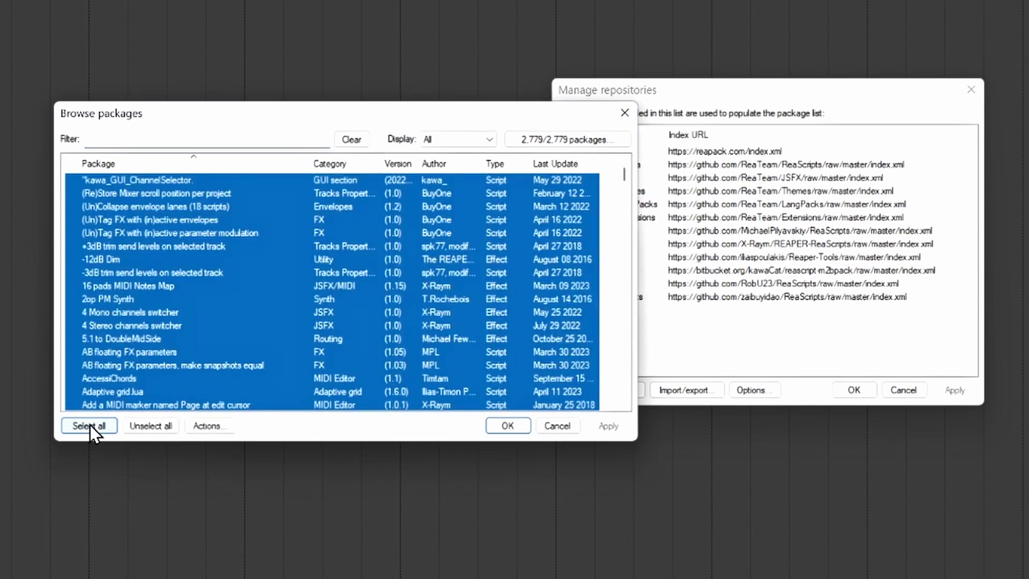
{"action": "left_click", "coordinate": [213, 427]}
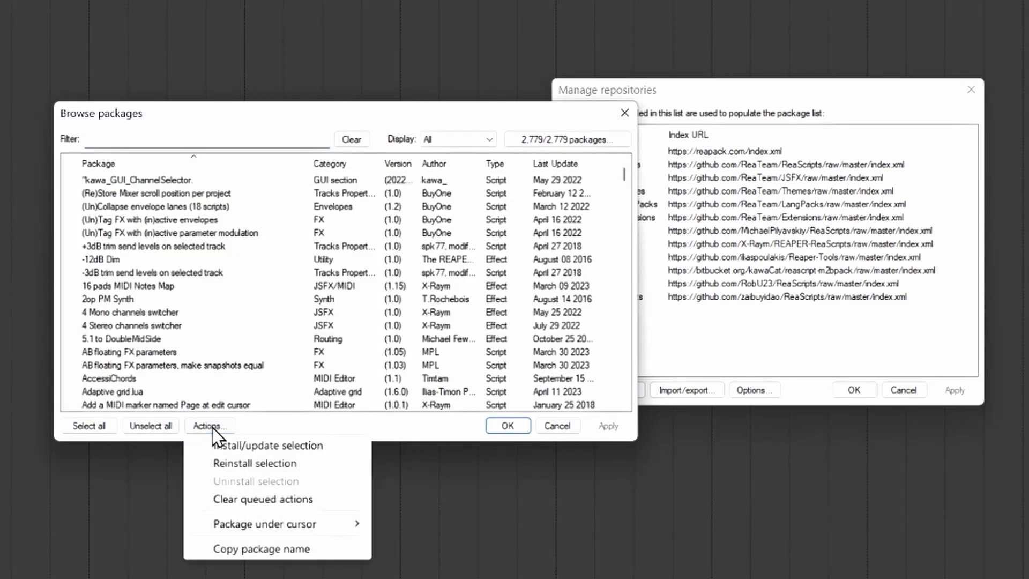
{"action": "left_click", "coordinate": [277, 444]}
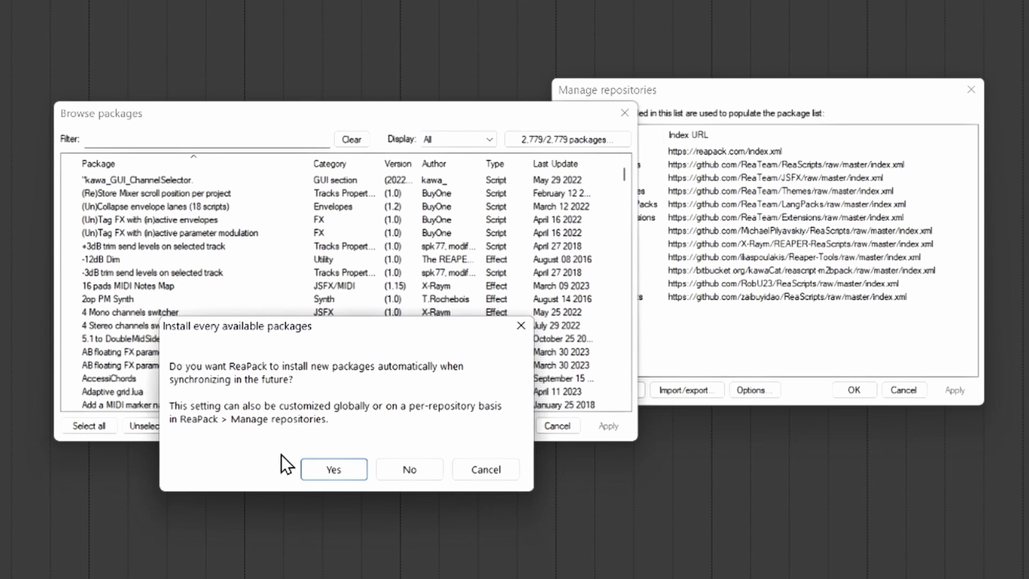
{"action": "left_click", "coordinate": [340, 468]}
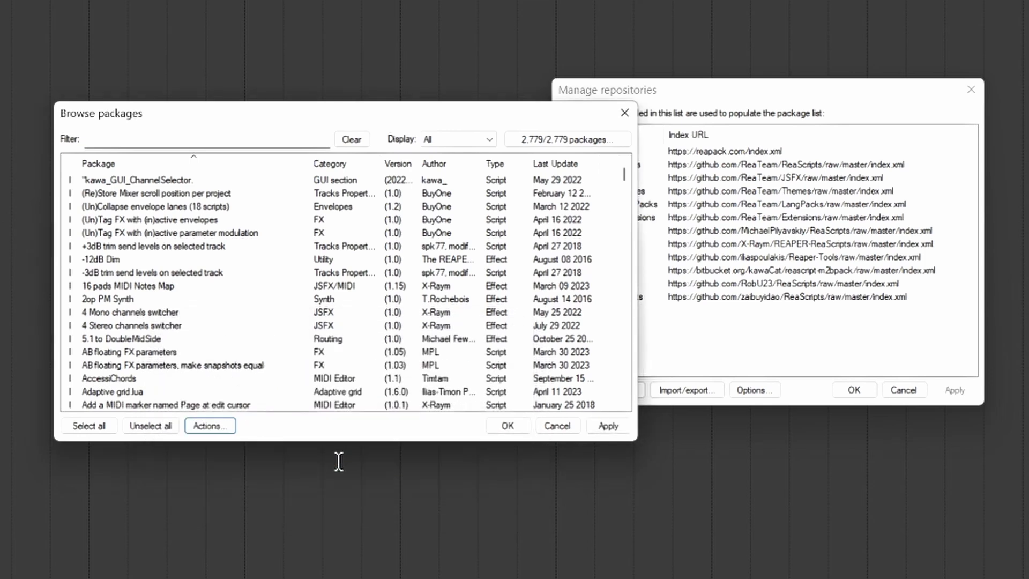
- Install the queued packages, dismiss the notice and transaction report, and close the package browser and repository manager
{"action": "left_click", "coordinate": [613, 426]}
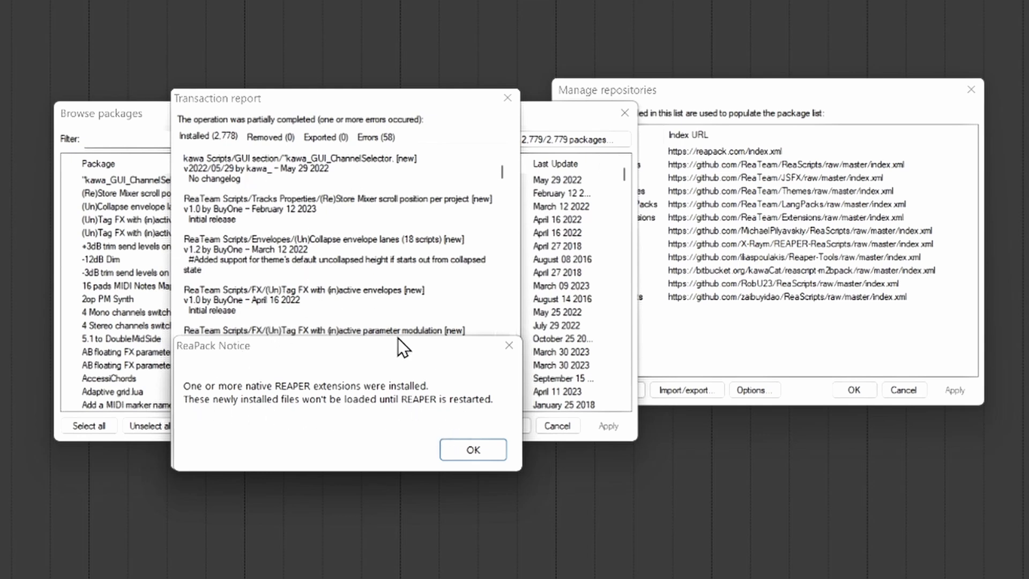
{"action": "left_click", "coordinate": [474, 459]}
{"action": "left_click", "coordinate": [349, 453]}
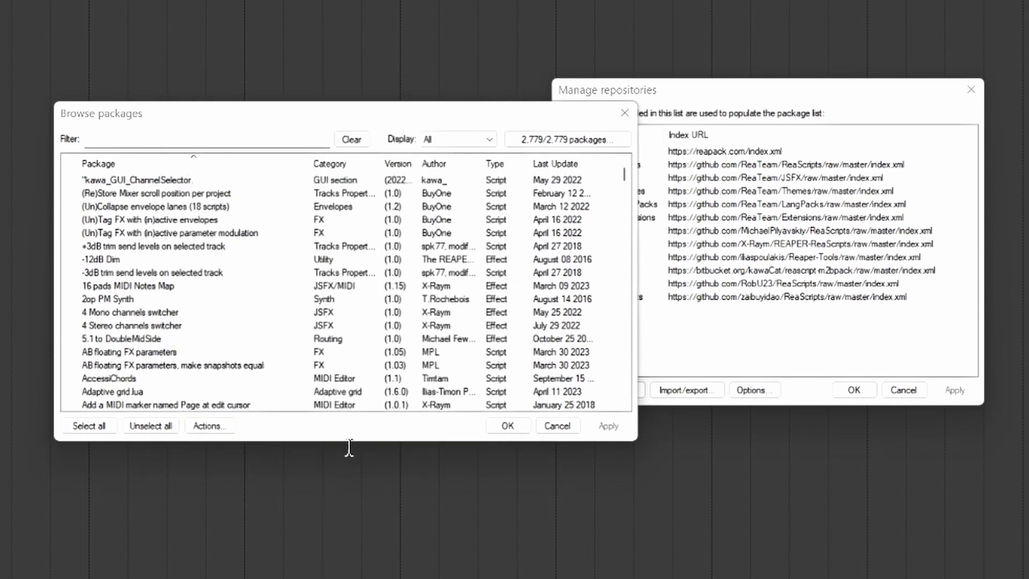
{"action": "left_click", "coordinate": [507, 425]}
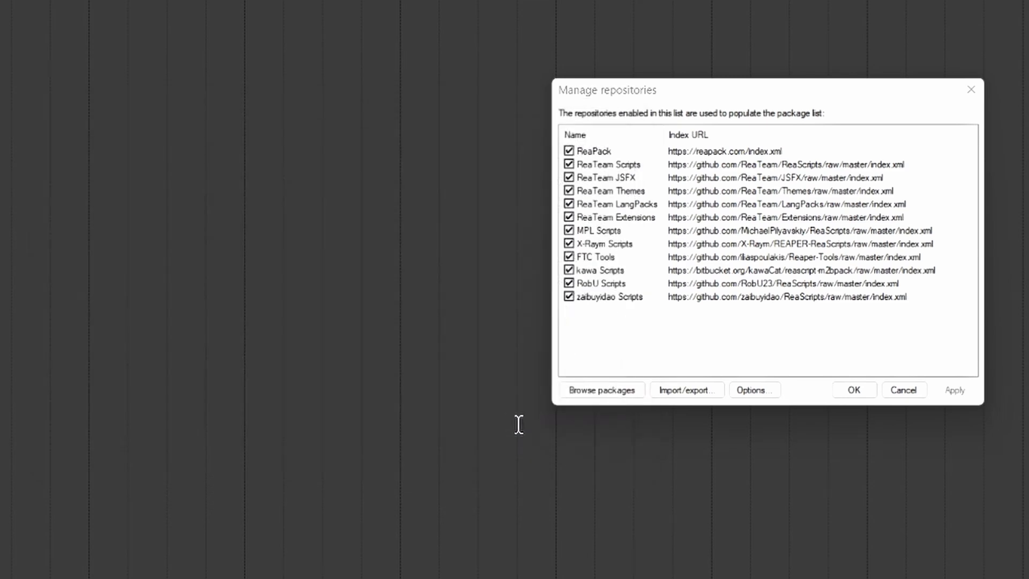
{"action": "left_click", "coordinate": [856, 390]}
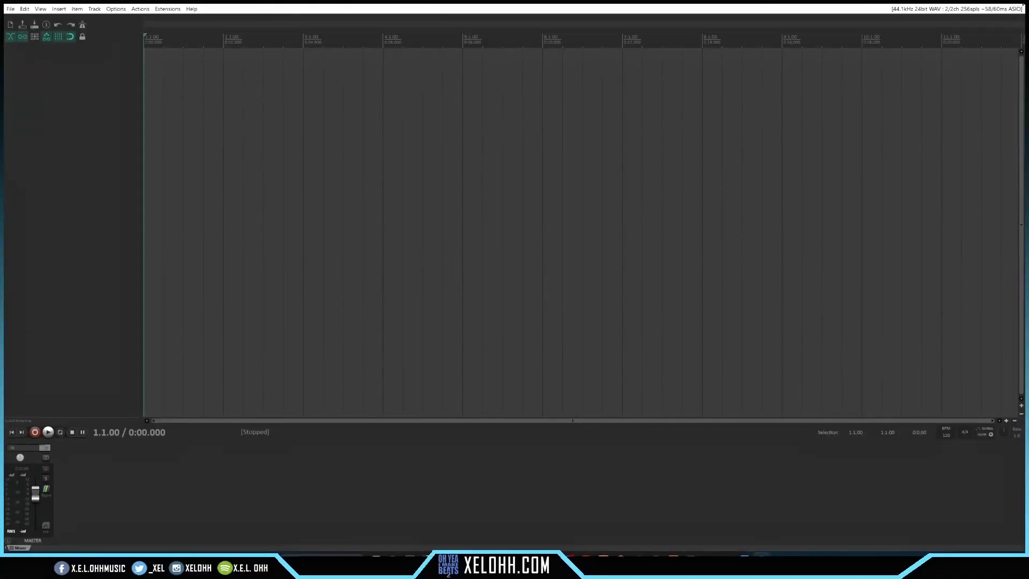
- Restart REAPER to load the installed extensions and dismiss the evaluation notice
{"action": "left_click", "coordinate": [1019, 5]}
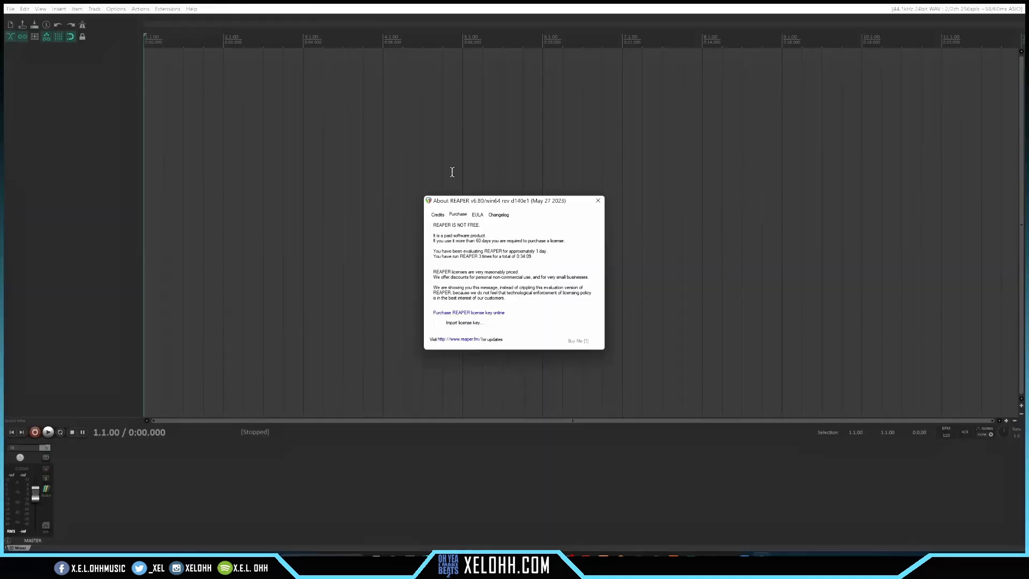
{"action": "left_click", "coordinate": [527, 294]}
{"action": "left_click", "coordinate": [584, 341]}
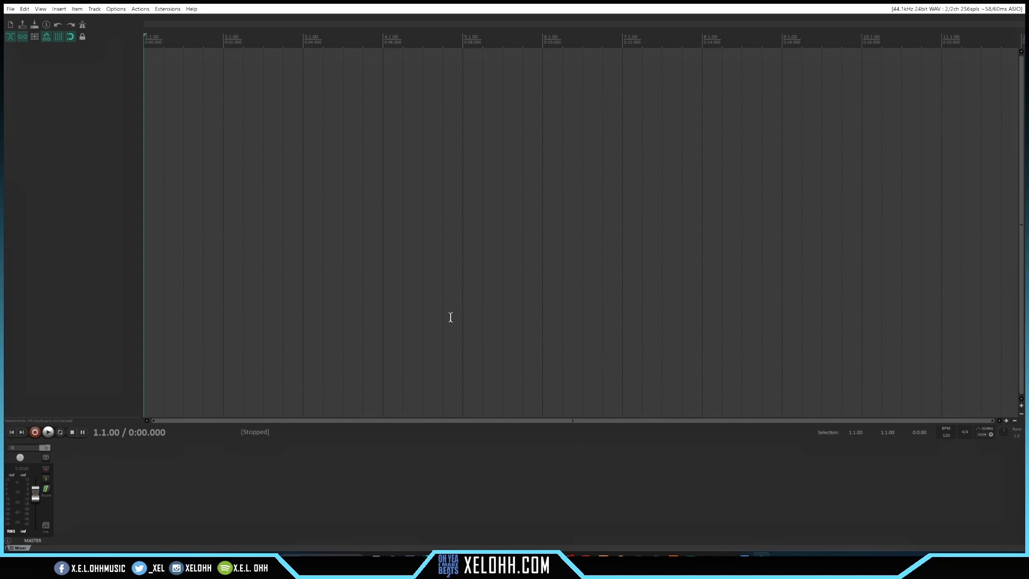
- Add a new track and draw a one-measure MIDI item at the start of its timeline
{"action": "key", "text": "Delete"}
{"action": "double_click", "coordinate": [97, 103]}
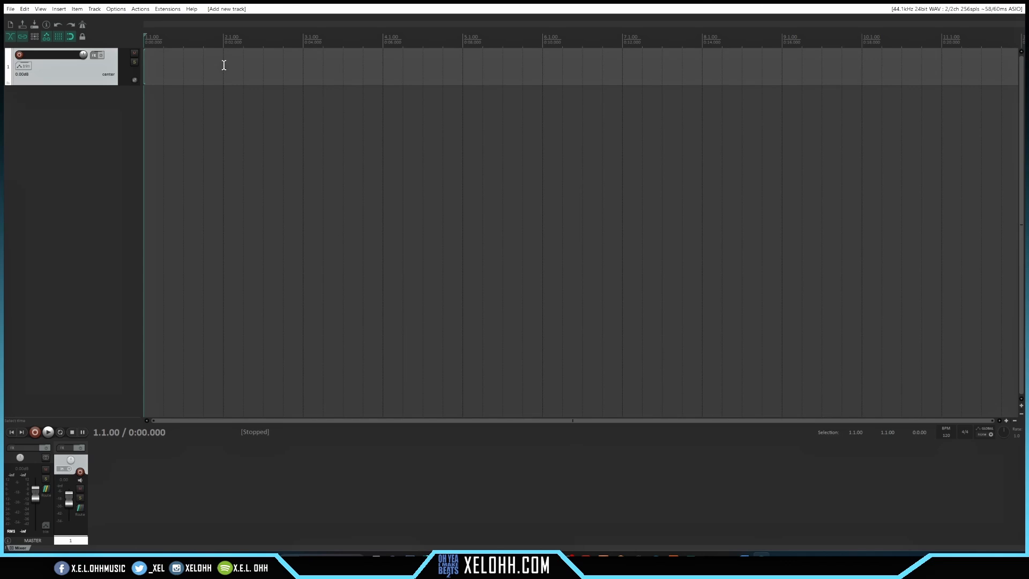
{"action": "left_click_drag", "start_coordinate": [225, 68], "coordinate": [146, 66]}
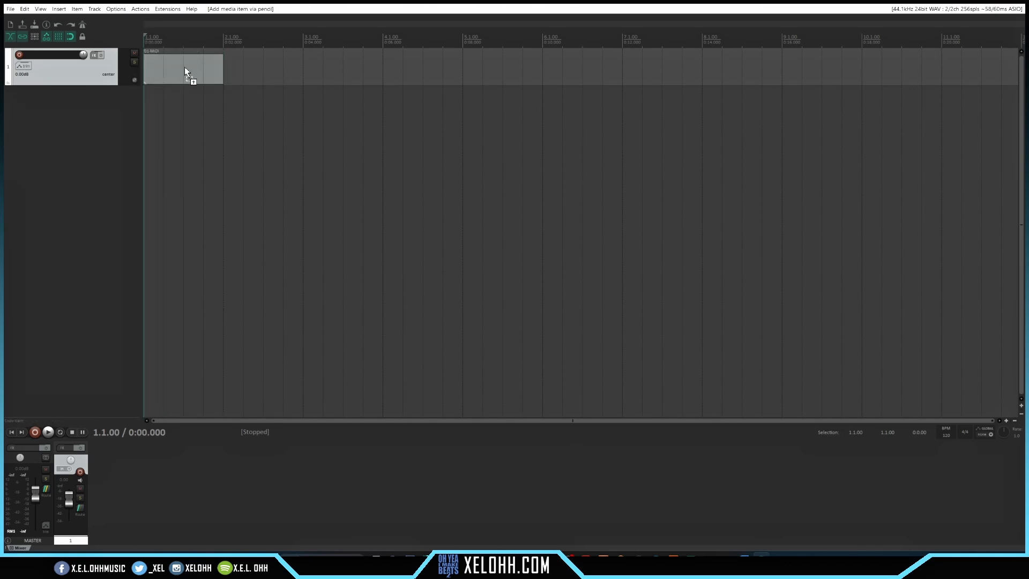
- Open the new MIDI item in the MIDI editor and enlarge the editor window toward the middle of the screen
{"action": "double_click", "coordinate": [168, 63]}
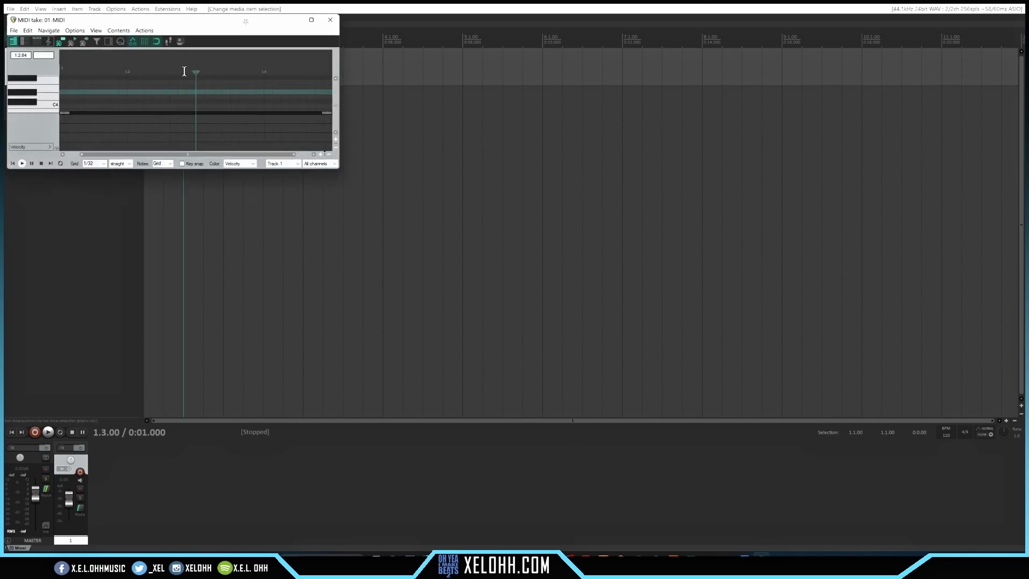
{"action": "left_click_drag", "start_coordinate": [199, 28], "coordinate": [340, 100]}
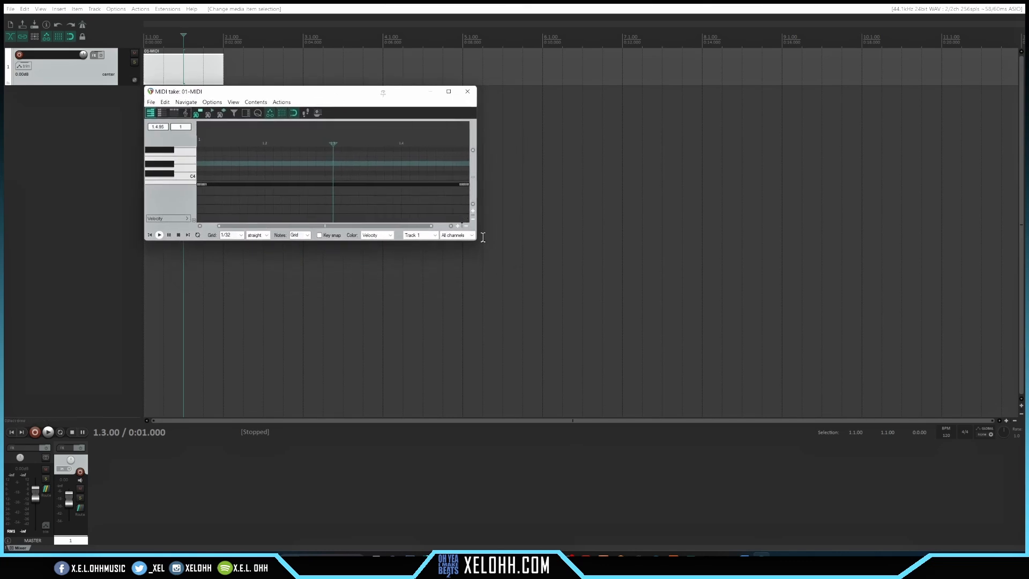
{"action": "left_click_drag", "start_coordinate": [477, 241], "coordinate": [786, 427]}
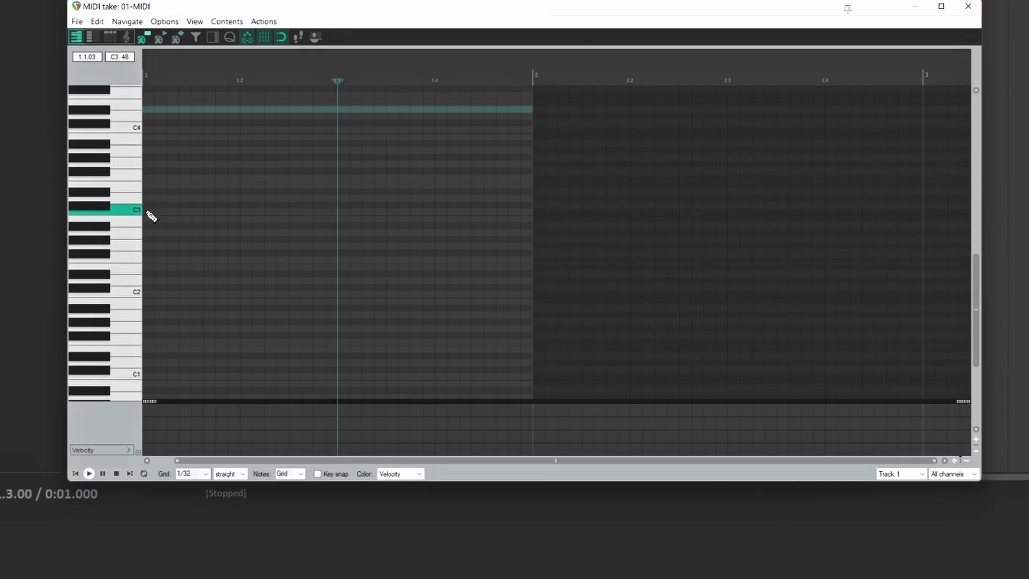
- Draw a C3 note about five 1/32 grid units long and a 1/32 D#3 note, both at measure 1
{"action": "left_click", "coordinate": [146, 211]}
{"action": "left_click_drag", "start_coordinate": [146, 211], "coordinate": [209, 212]}
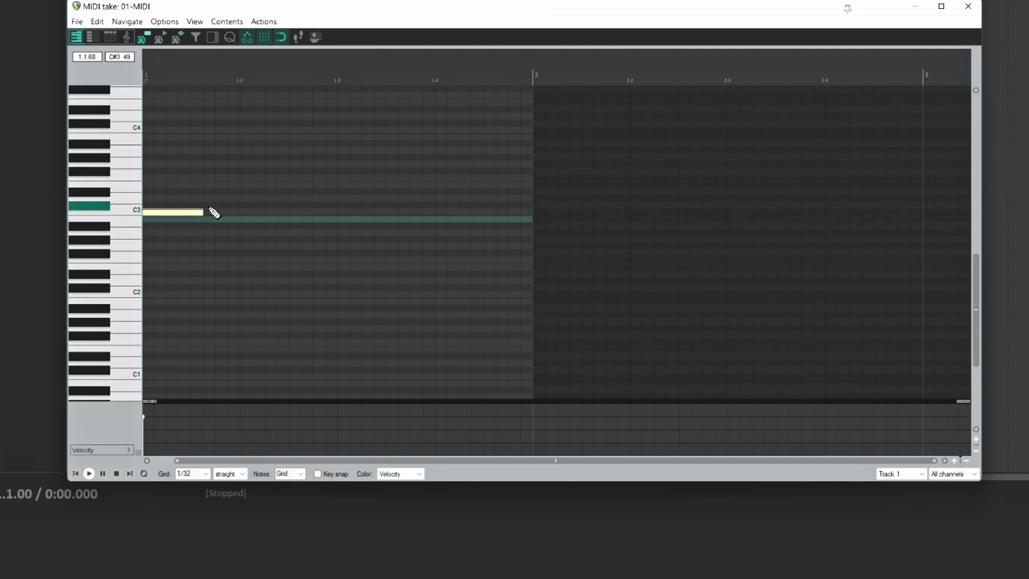
{"action": "left_click", "coordinate": [146, 192]}
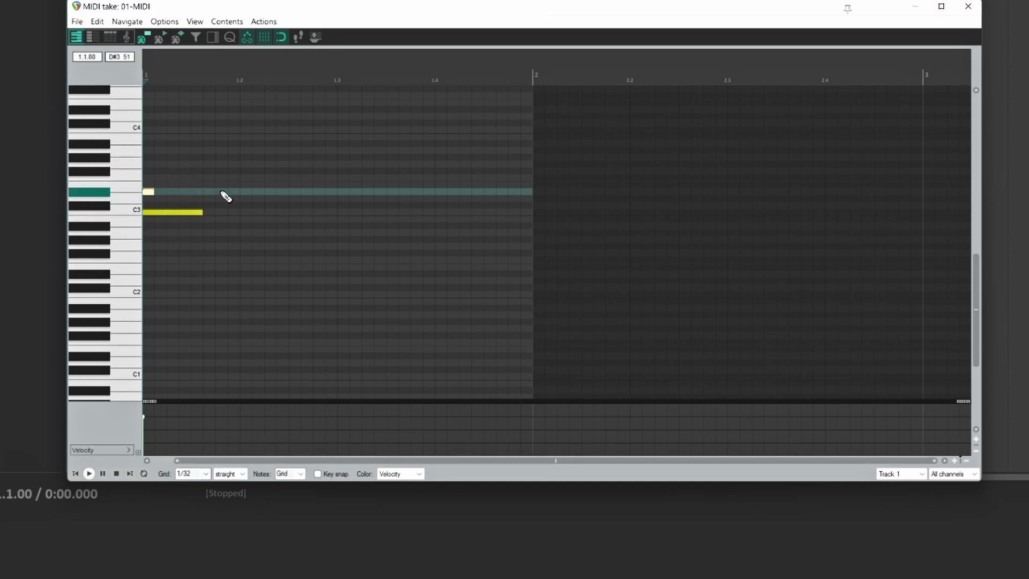
{"action": "right_click", "coordinate": [165, 159]}
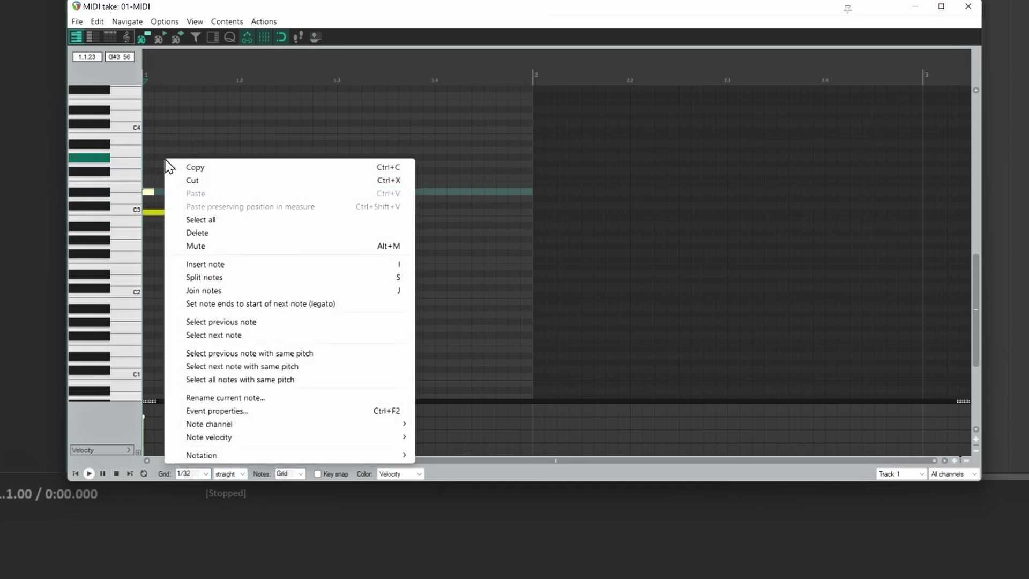
{"action": "left_click", "coordinate": [245, 139]}
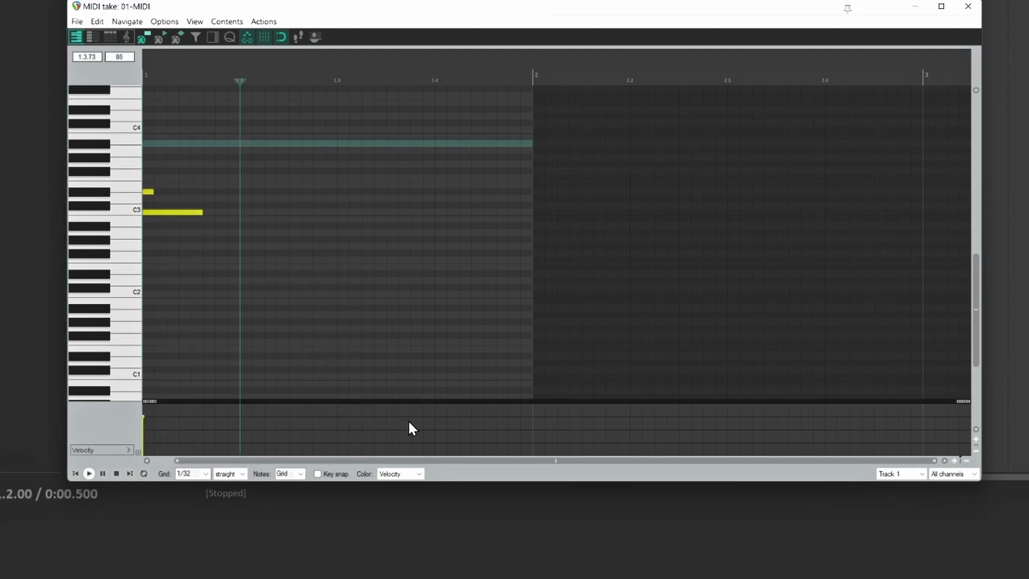
- Enable key snap in C Major and look through the available built-in scales
{"action": "left_click", "coordinate": [318, 474]}
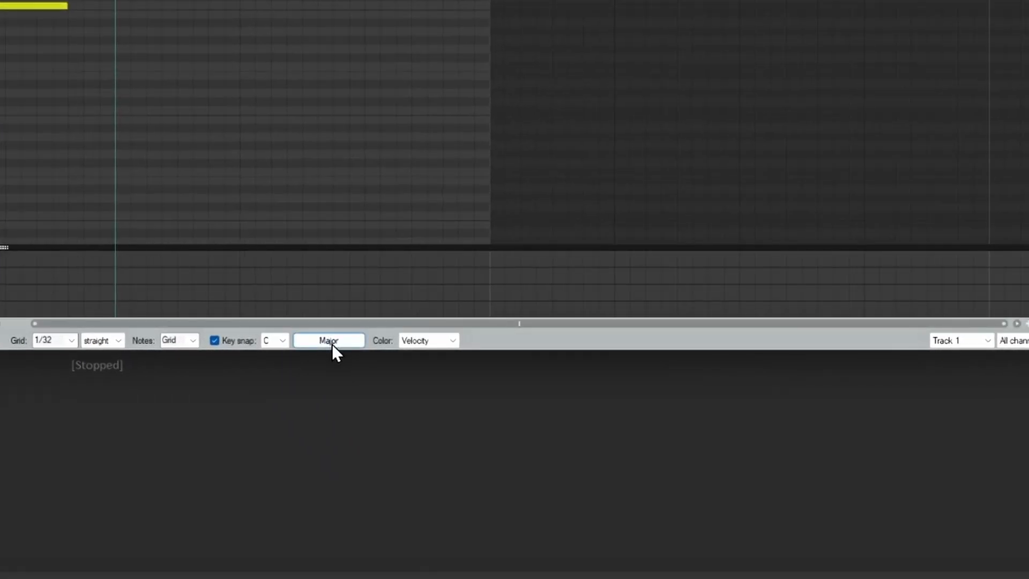
{"action": "left_click", "coordinate": [332, 343]}
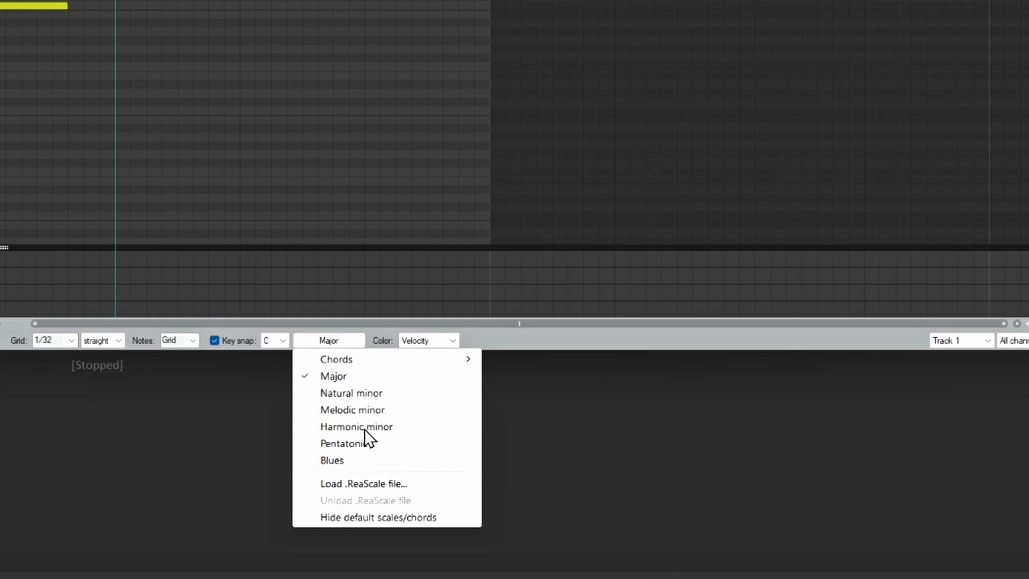
{"action": "left_click", "coordinate": [509, 340]}
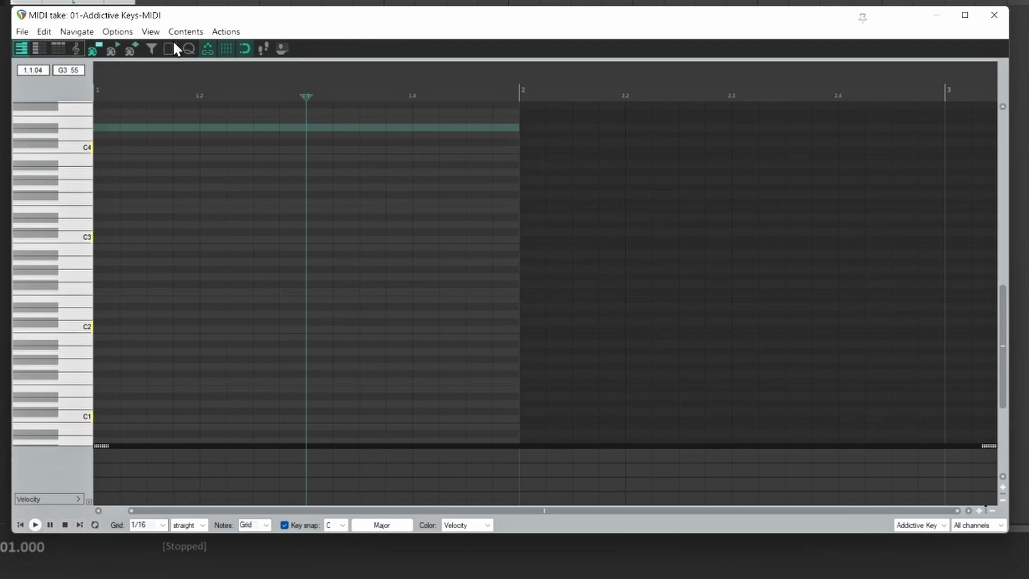
- Load sample.reascale from the Reaper Pianoroll 1 Data folder as the MIDI editor's scale/chord definitions
{"action": "left_click", "coordinate": [22, 34]}
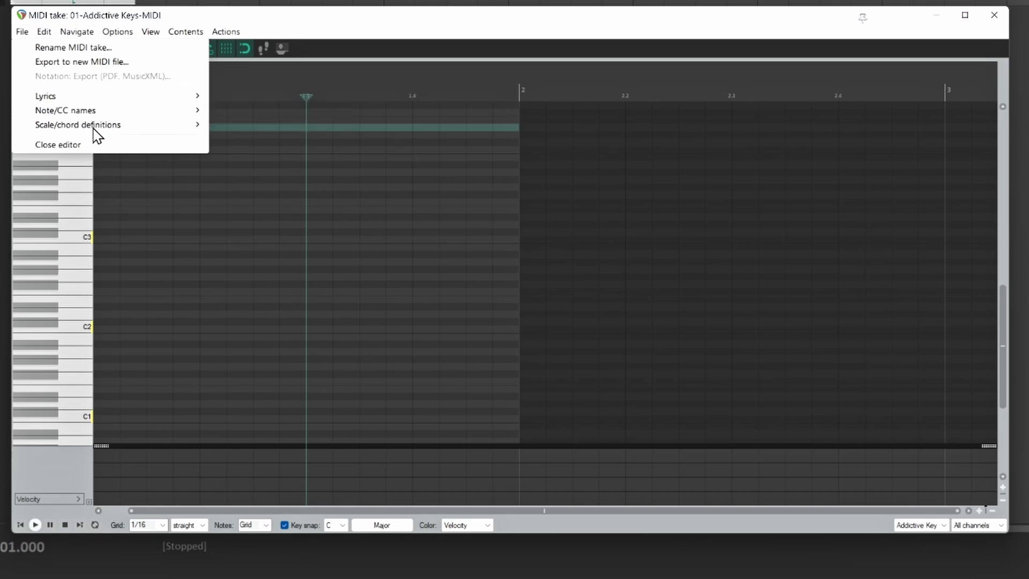
{"action": "mouse_move", "coordinate": [96, 127]}
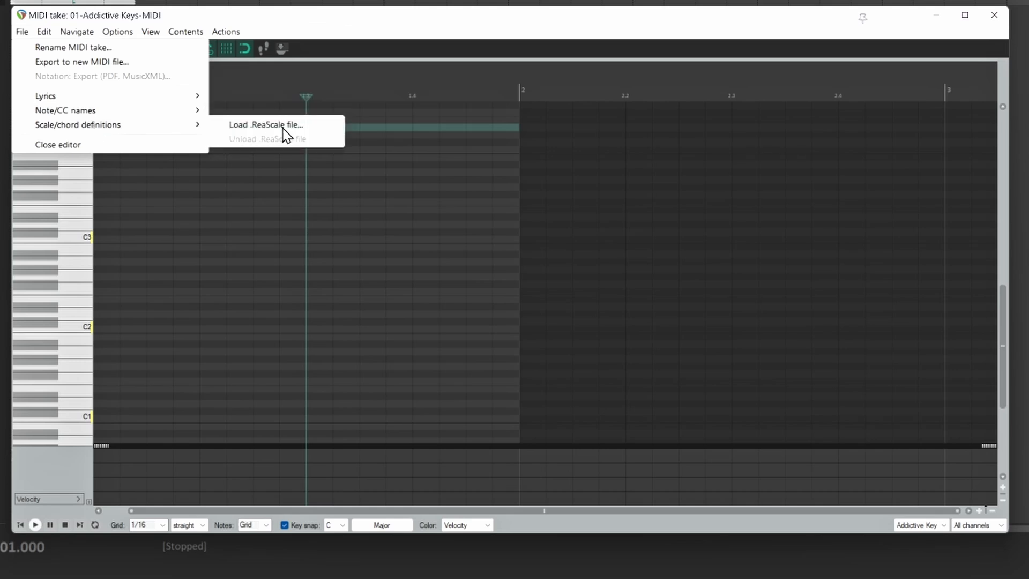
{"action": "left_click", "coordinate": [283, 127]}
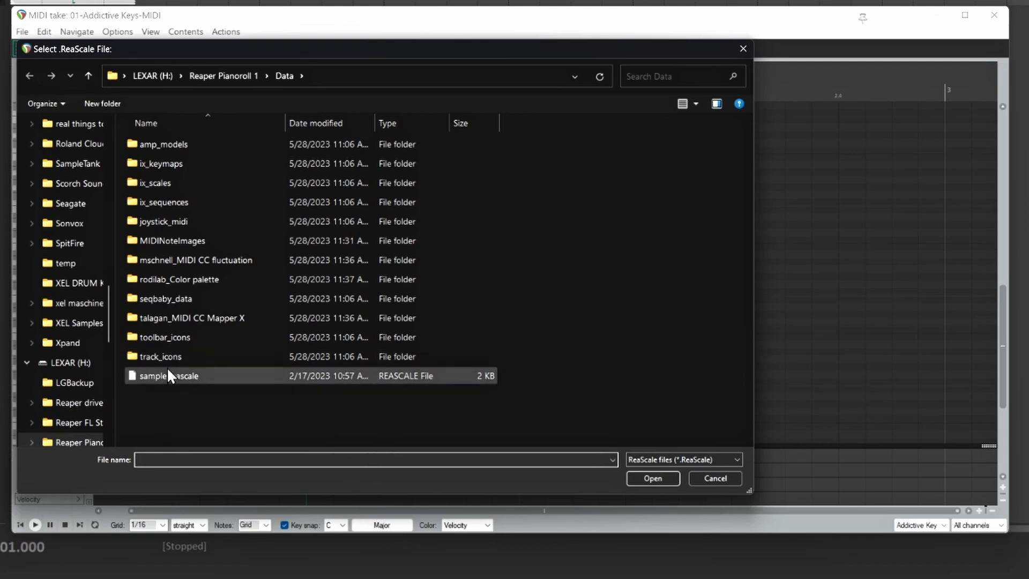
{"action": "left_click", "coordinate": [182, 376]}
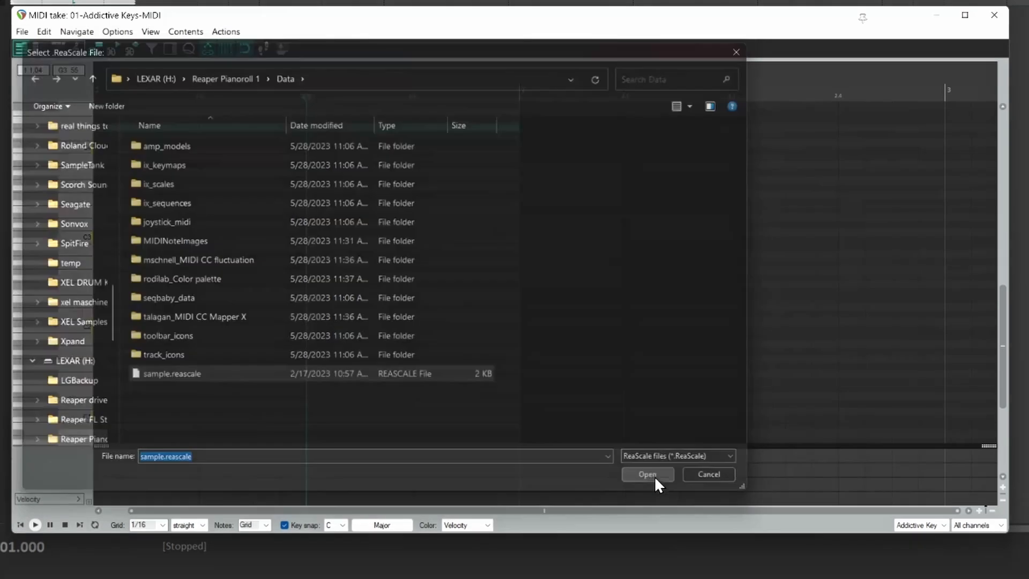
{"action": "left_click", "coordinate": [654, 476]}
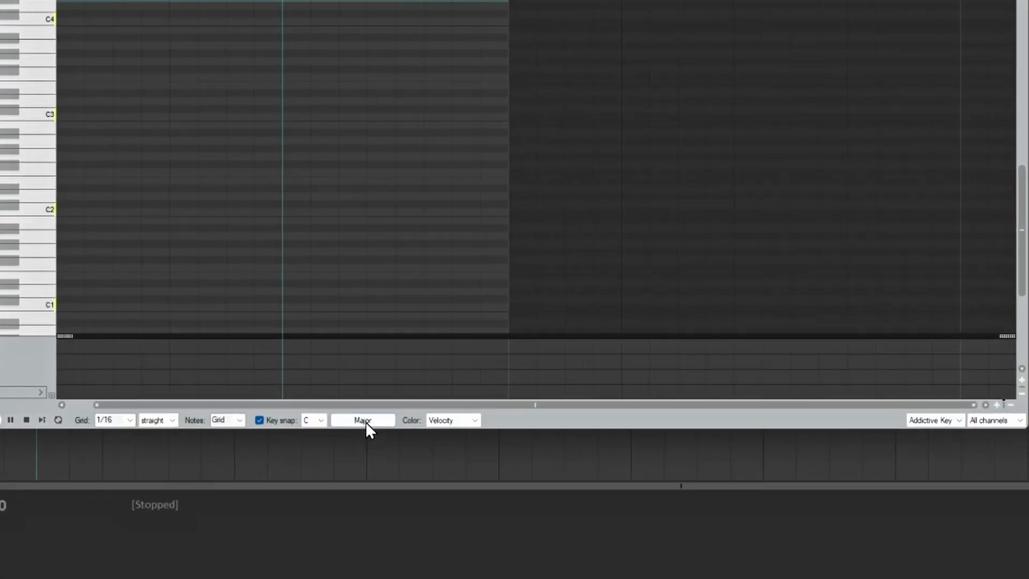
- Check the key snap scale choices for the entries added by the loaded ReaScale file
{"action": "left_click", "coordinate": [383, 525]}
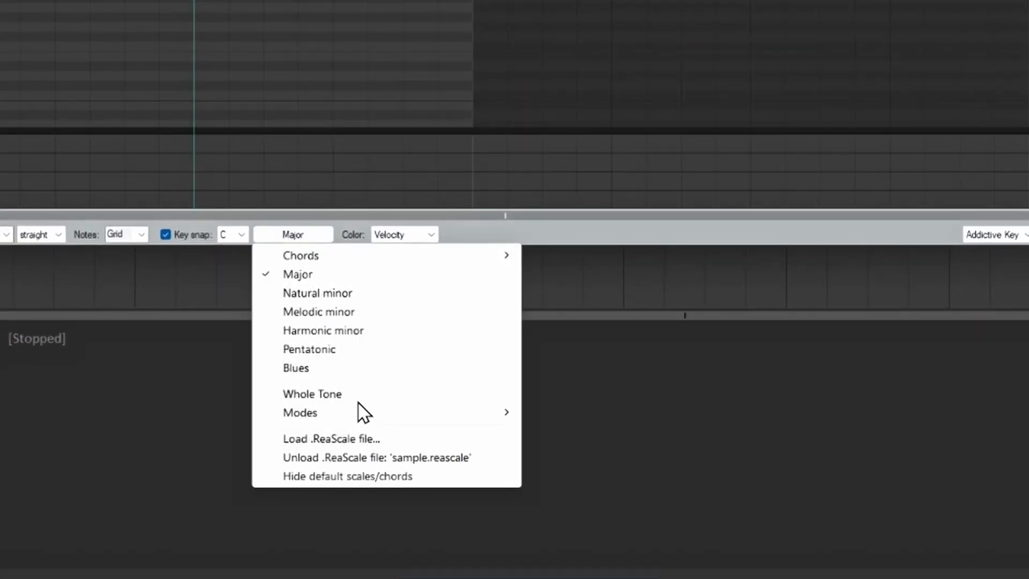
{"action": "mouse_move", "coordinate": [391, 416]}
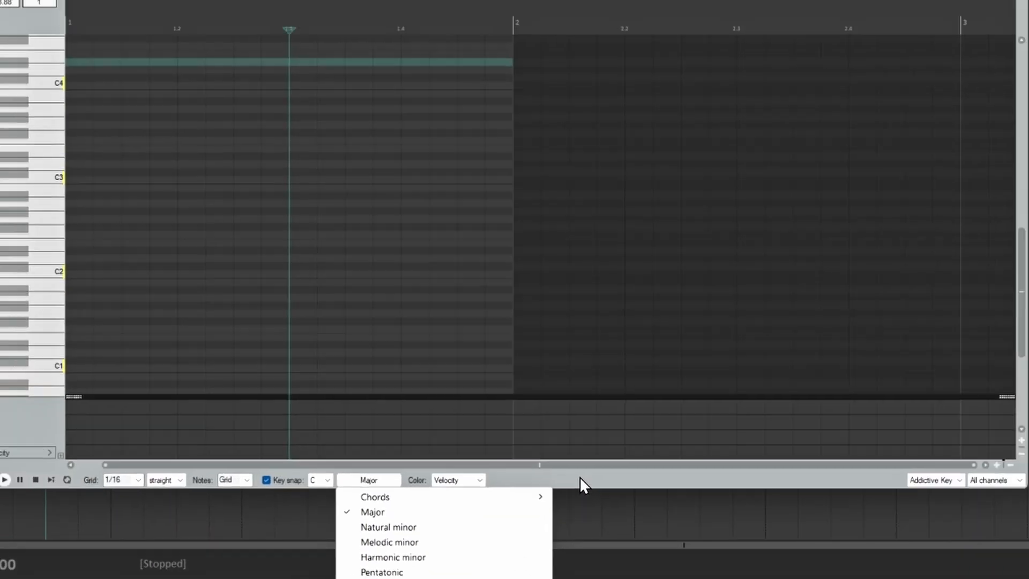
{"action": "left_click", "coordinate": [554, 235]}
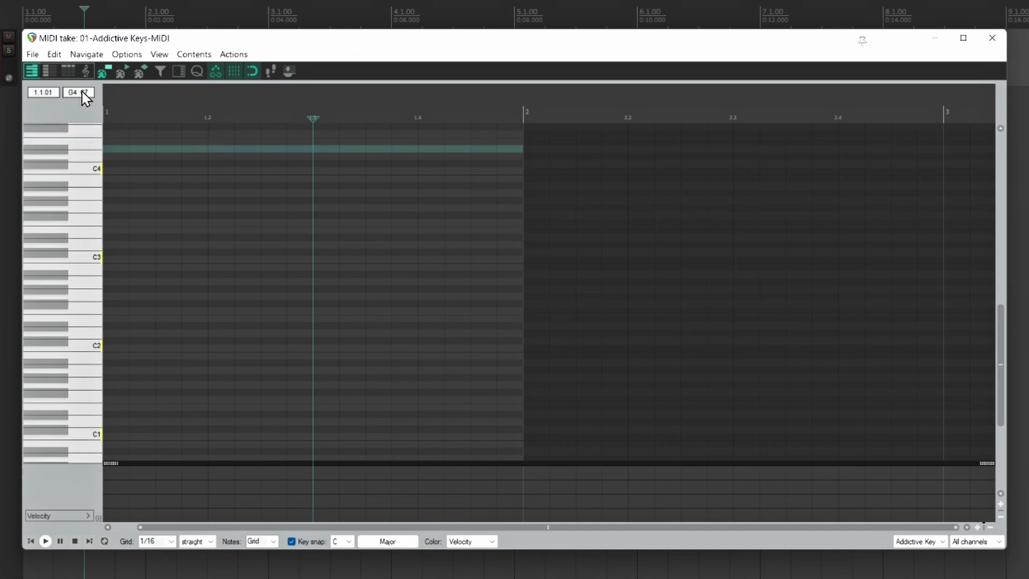
- Load ZD-Ultimate (1).reascale from the Reaper Pianoroll 1 UserPlugins folder as the MIDI editor's scale/chord definitions
{"action": "left_click", "coordinate": [31, 55]}
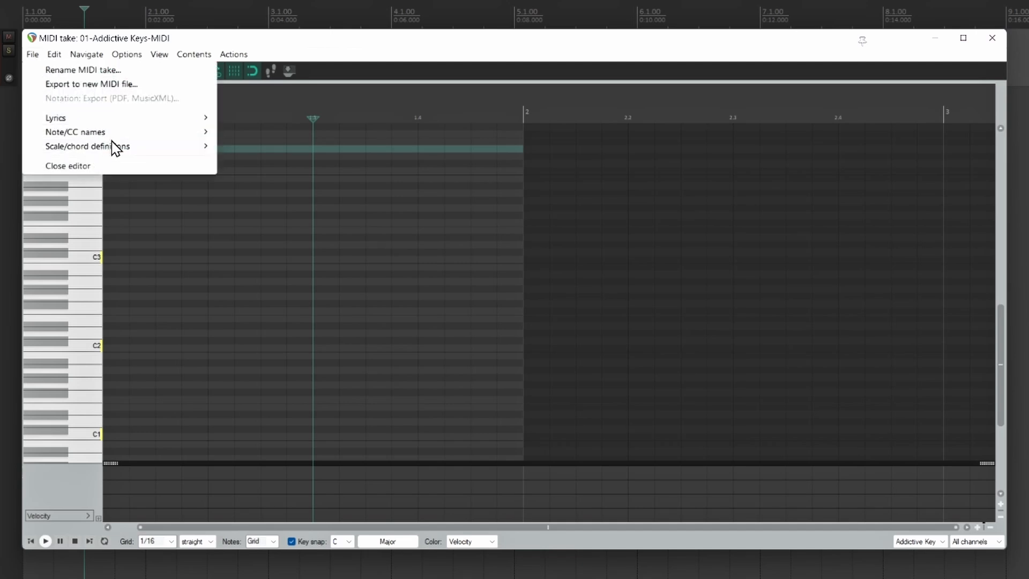
{"action": "mouse_move", "coordinate": [165, 149]}
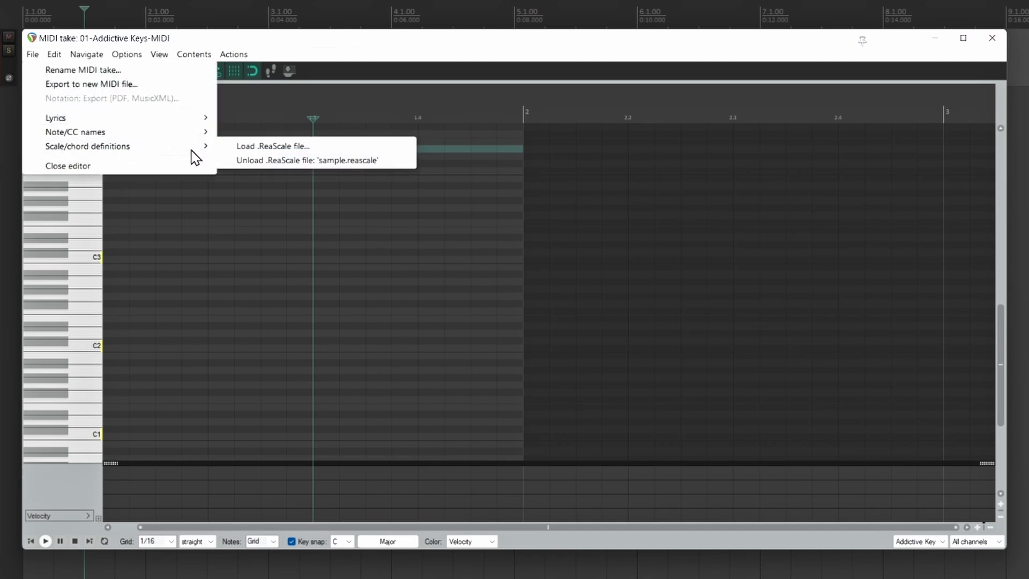
{"action": "left_click", "coordinate": [295, 146]}
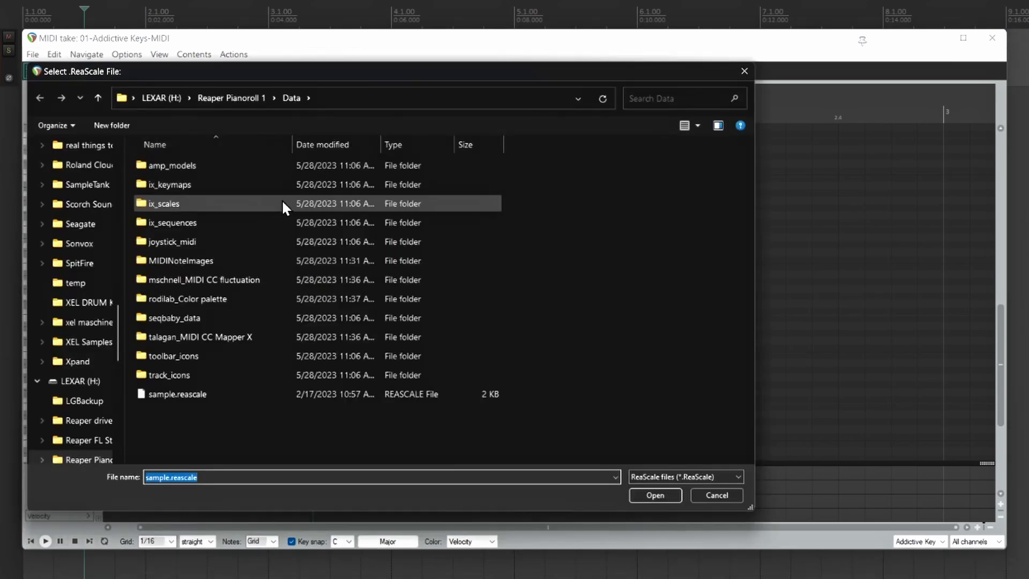
{"action": "left_click", "coordinate": [98, 98]}
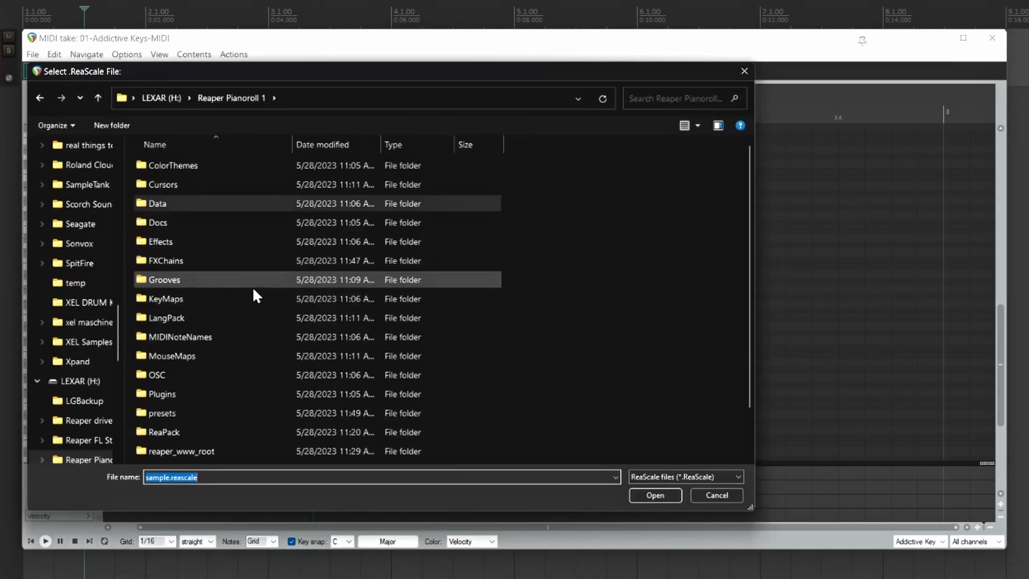
{"action": "scroll", "coordinate": [275, 284], "scroll_direction": "down", "scroll_amount": 1}
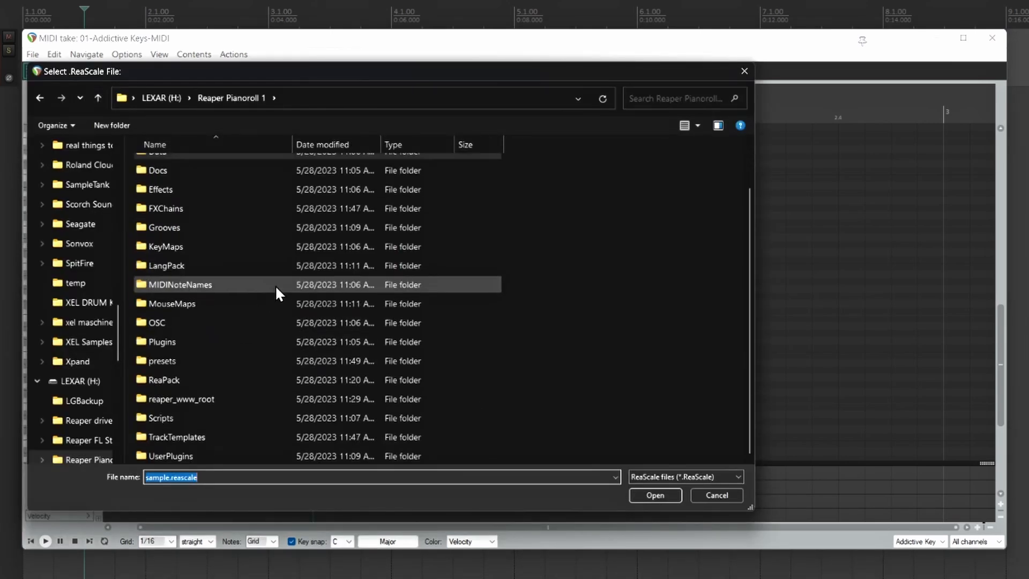
{"action": "double_click", "coordinate": [169, 456]}
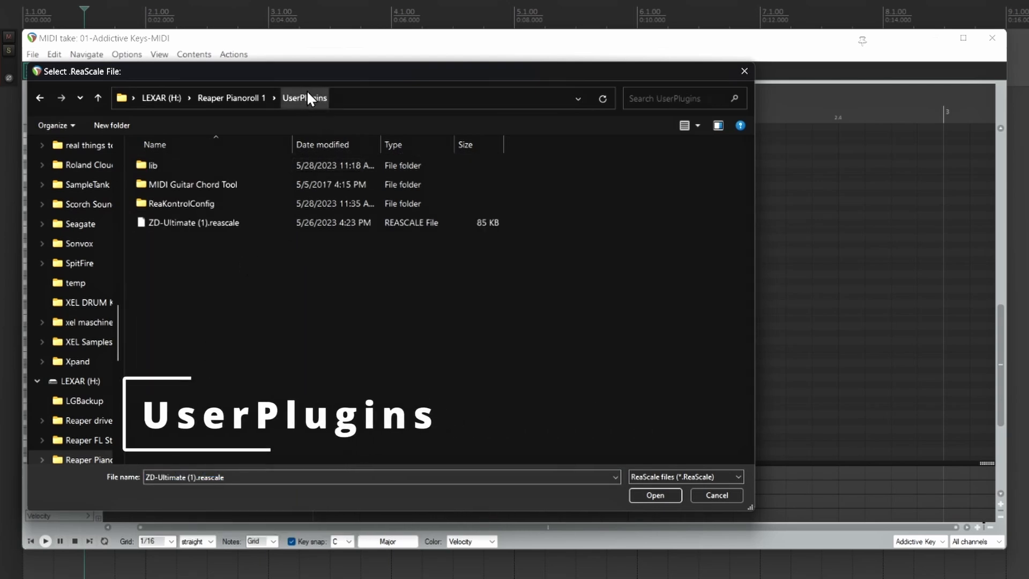
{"action": "left_click", "coordinate": [172, 223]}
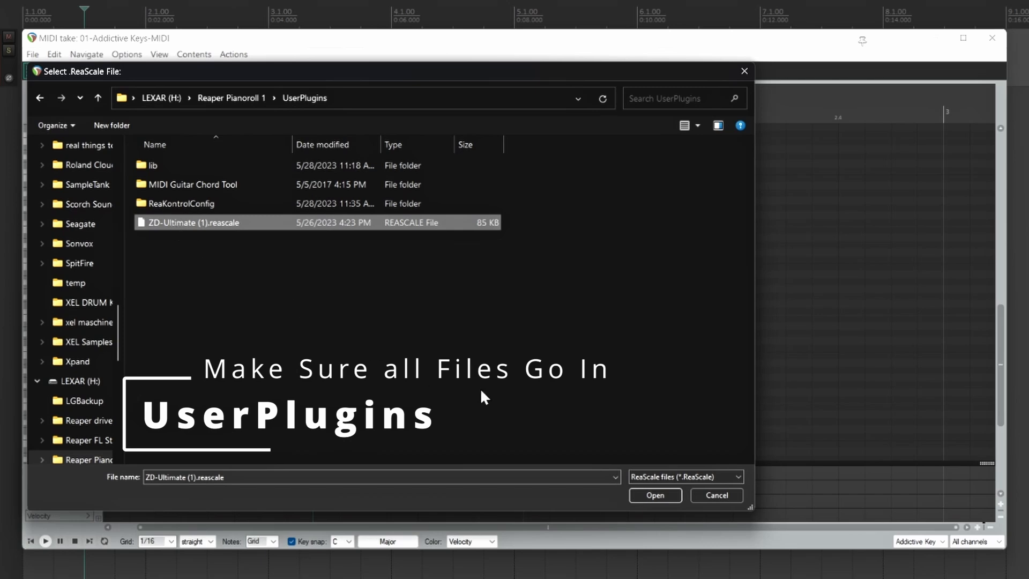
{"action": "left_click", "coordinate": [663, 495]}
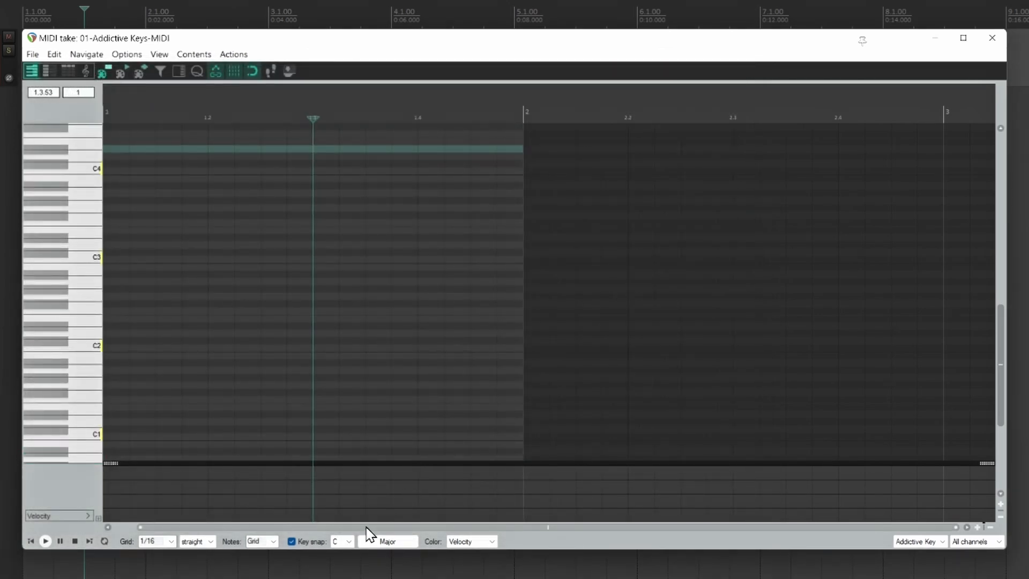
- Look through the key snap scale categories supplied by the ZD-Ultimate file, including the 4 note scales
{"action": "left_click", "coordinate": [388, 540]}
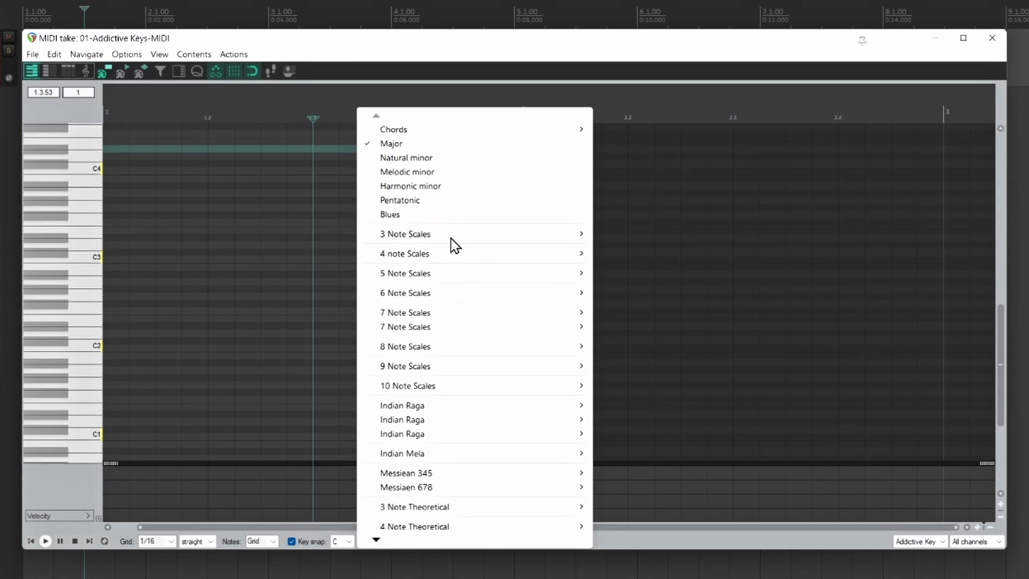
{"action": "mouse_move", "coordinate": [499, 253]}
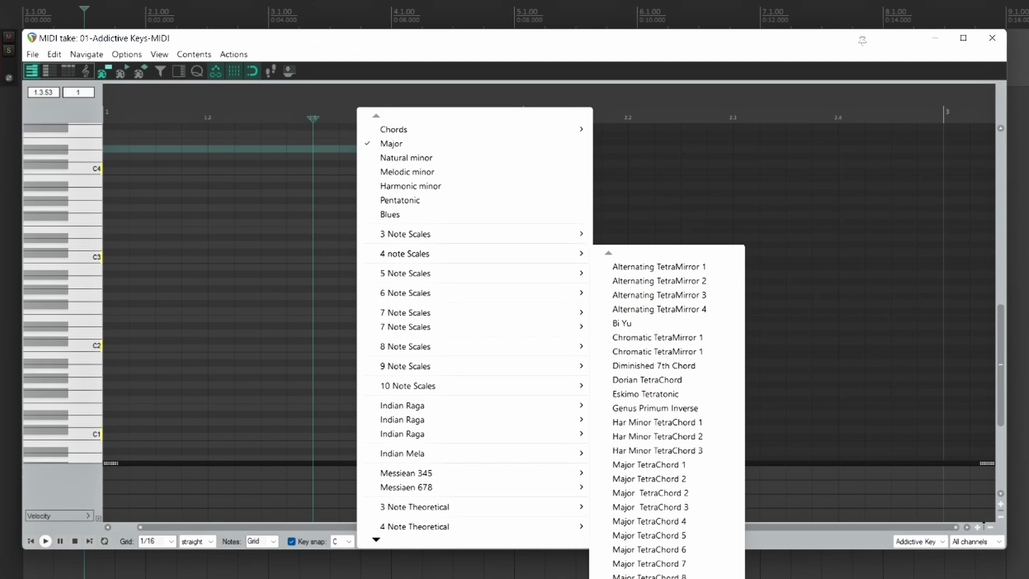
{"action": "scroll", "coordinate": [668, 407], "scroll_direction": "down", "scroll_amount": 4}
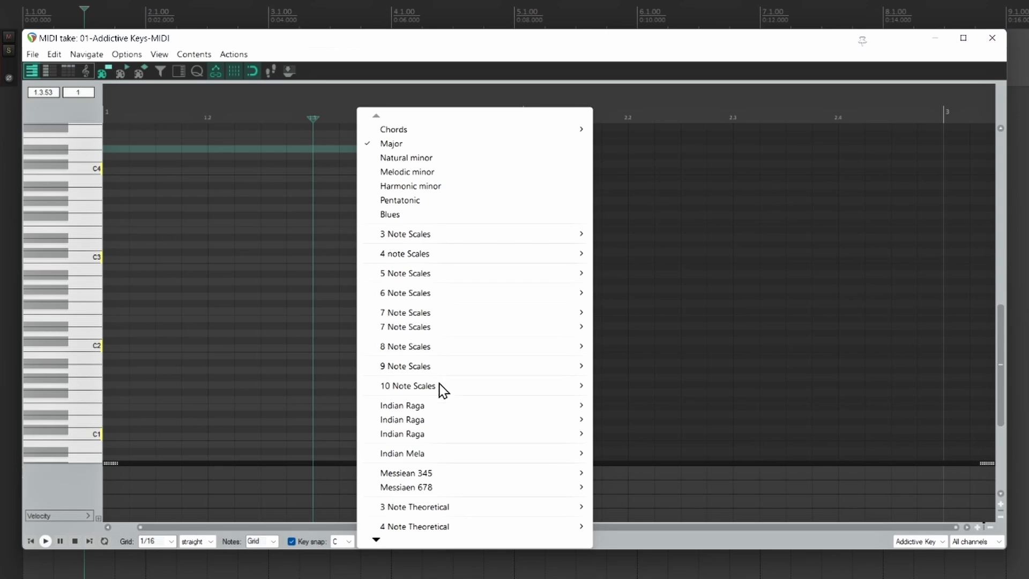
{"action": "mouse_move", "coordinate": [458, 392]}
- Load sample.reascale from the Reaper Pianoroll 1 Data folder as the scale definitions and check the key snap scale choices
{"action": "mouse_move", "coordinate": [377, 540]}
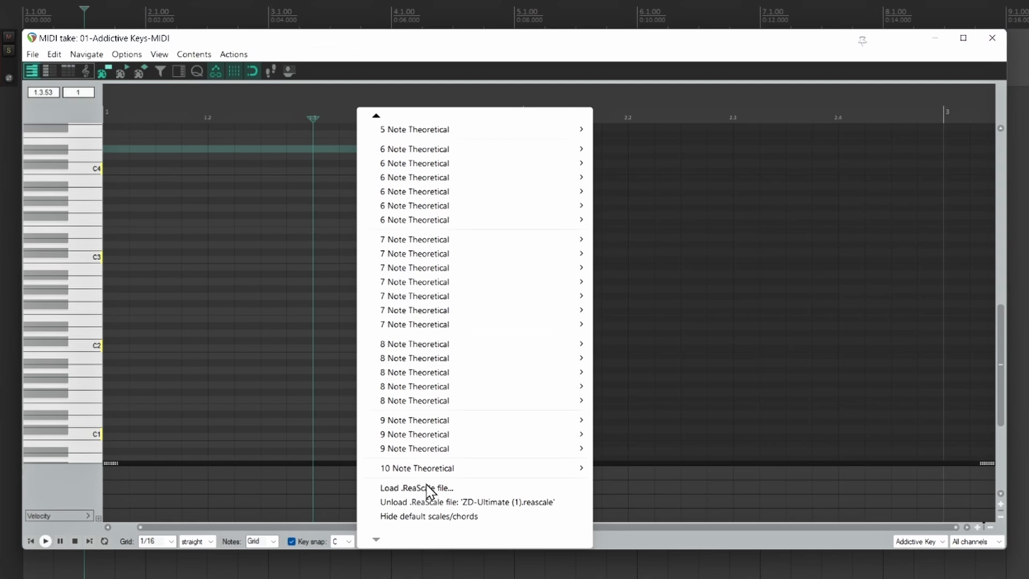
{"action": "left_click", "coordinate": [414, 488]}
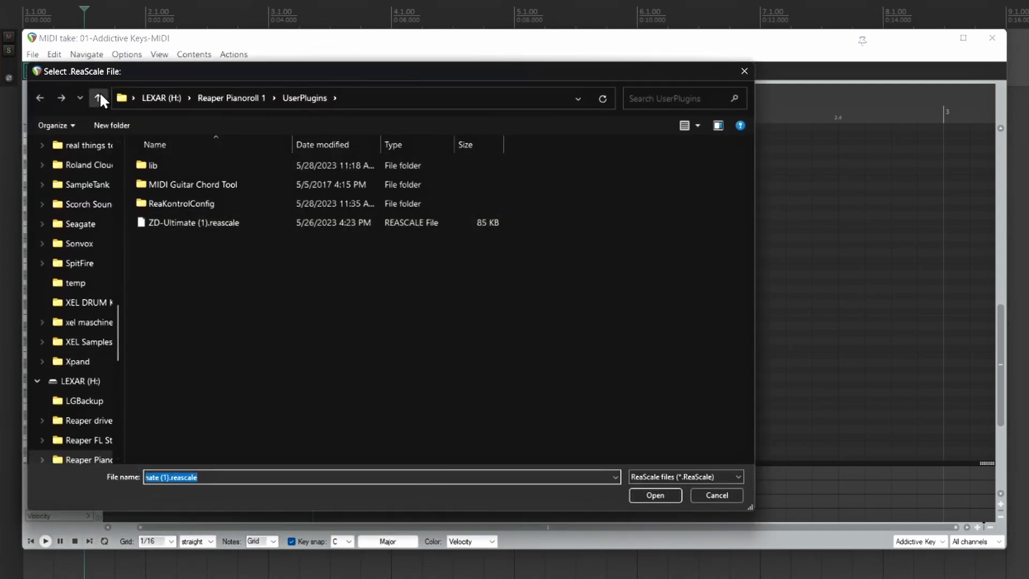
{"action": "left_click", "coordinate": [98, 97]}
{"action": "double_click", "coordinate": [189, 204]}
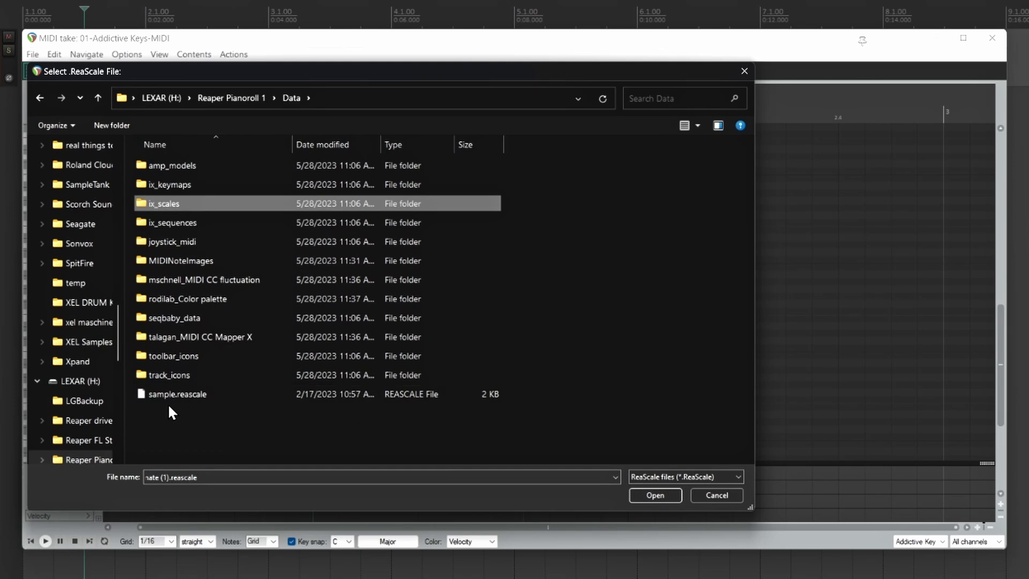
{"action": "left_click", "coordinate": [177, 395]}
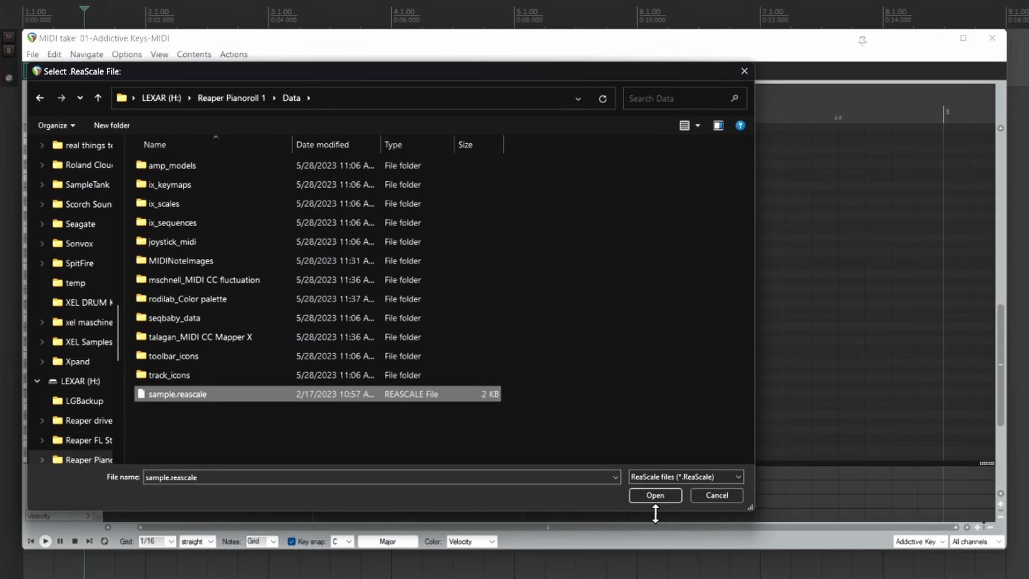
{"action": "left_click", "coordinate": [660, 495]}
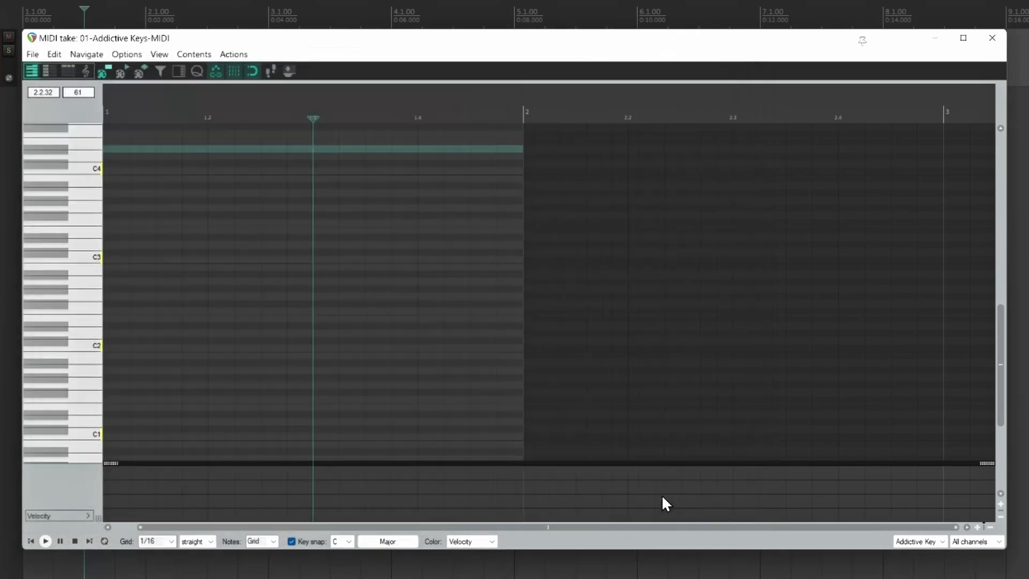
{"action": "left_click", "coordinate": [387, 542]}
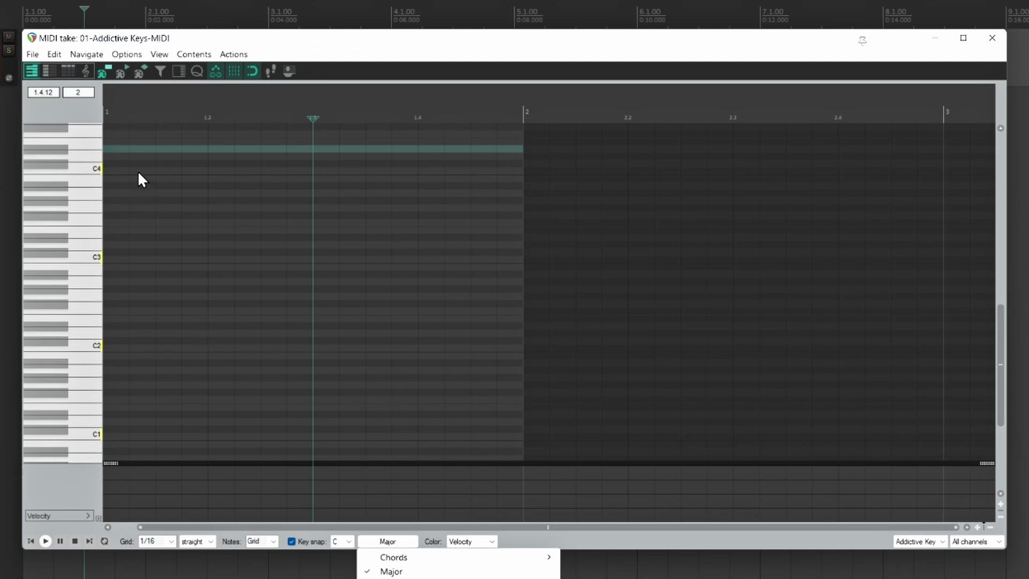
- Open the MIDI editor's menu and toolbar customization for the MIDI piano roll context menu
{"action": "left_click", "coordinate": [126, 54]}
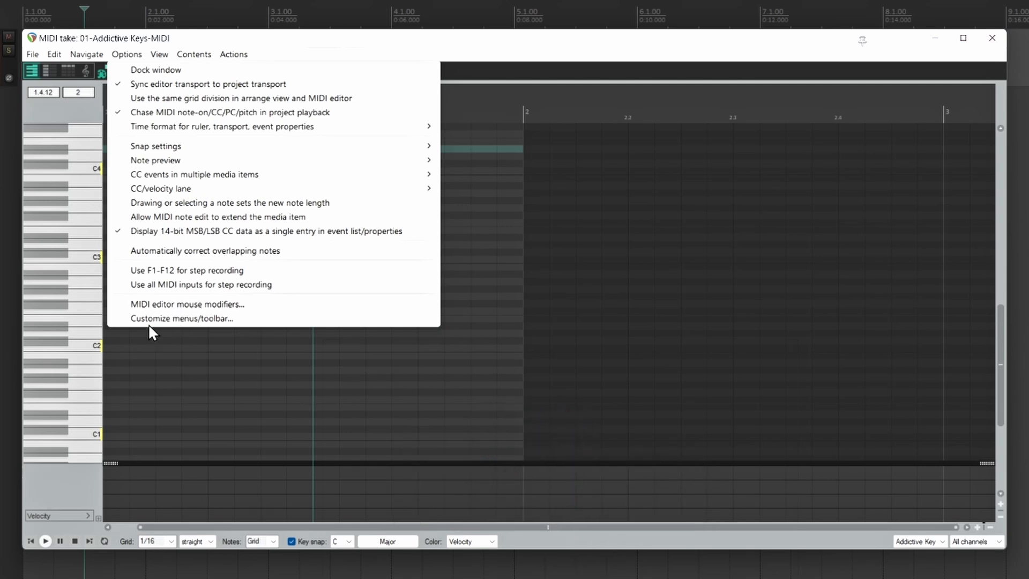
{"action": "left_click", "coordinate": [204, 318]}
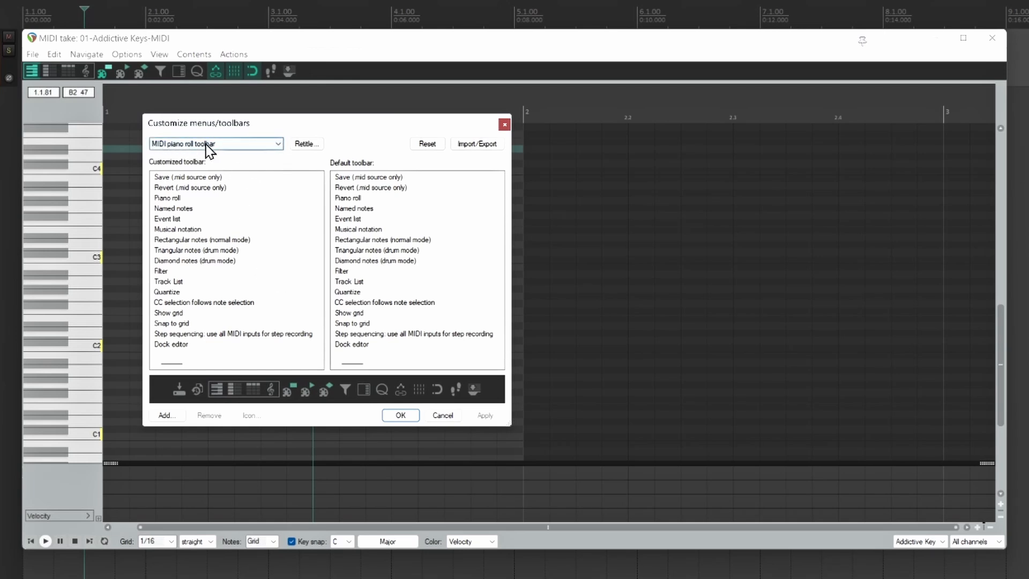
{"action": "left_click", "coordinate": [279, 145]}
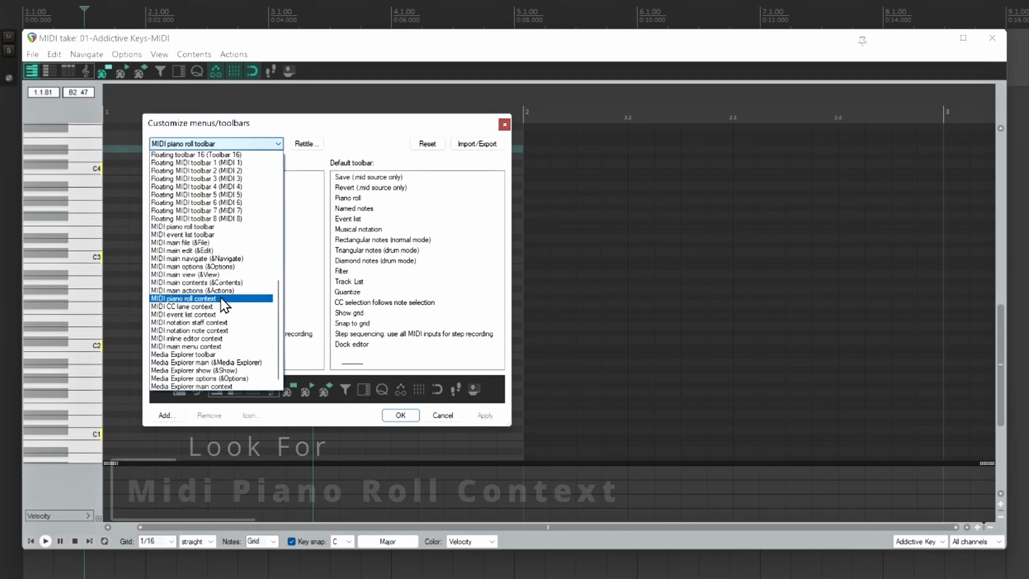
{"action": "left_click", "coordinate": [236, 304]}
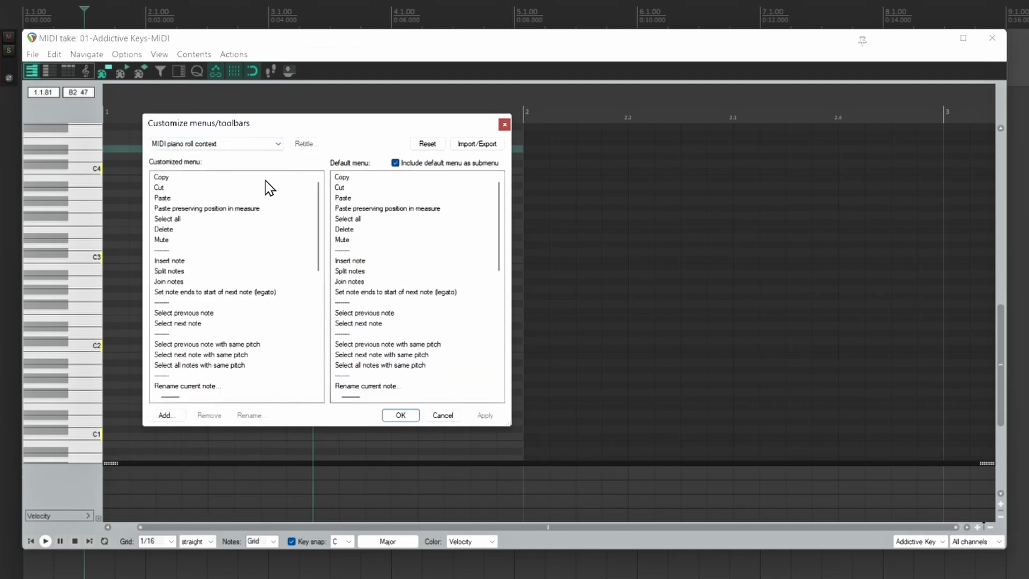
- Import chords_scales_arps.ReaperMenu from the UserPlugins folder into the piano roll context menu and accept the customization
{"action": "left_click", "coordinate": [484, 151]}
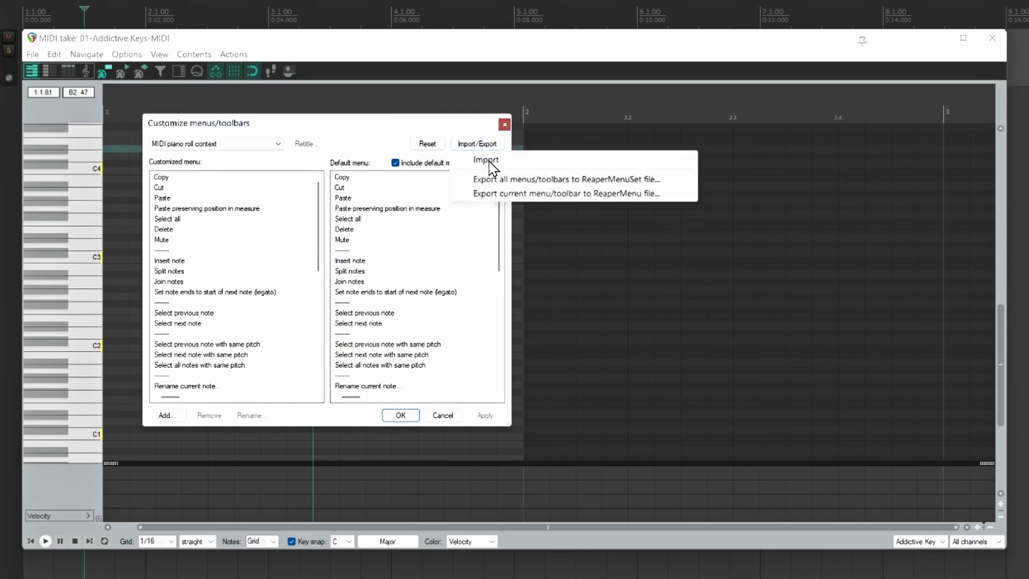
{"action": "left_click", "coordinate": [490, 162]}
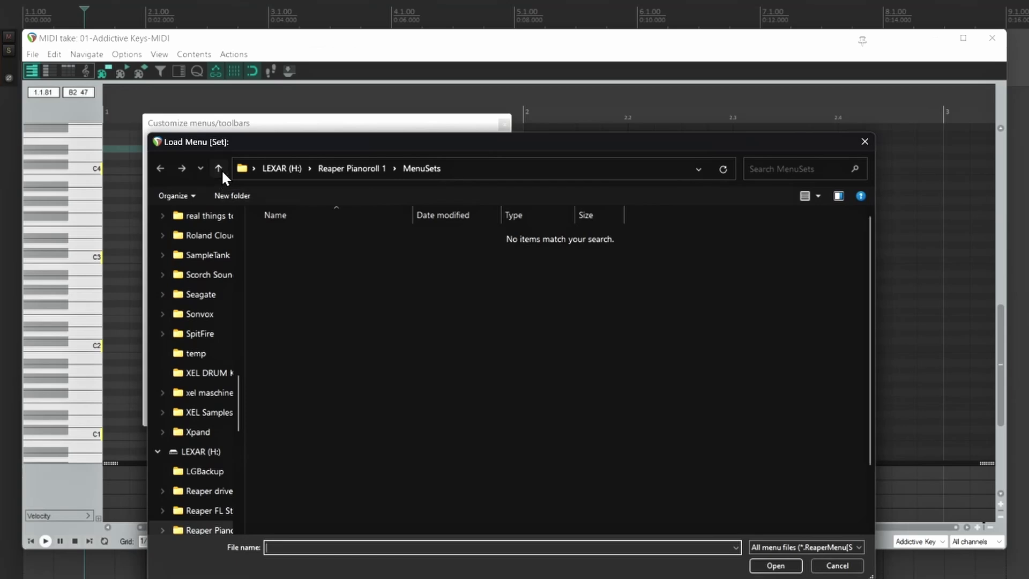
{"action": "left_click", "coordinate": [219, 168]}
{"action": "scroll", "coordinate": [353, 376], "scroll_direction": "down", "scroll_amount": 1}
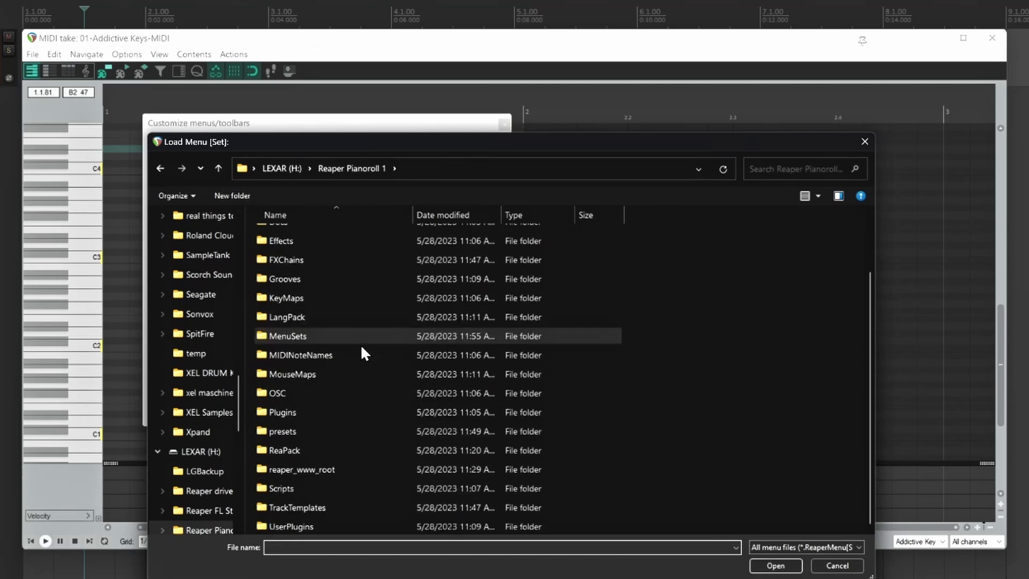
{"action": "double_click", "coordinate": [285, 527]}
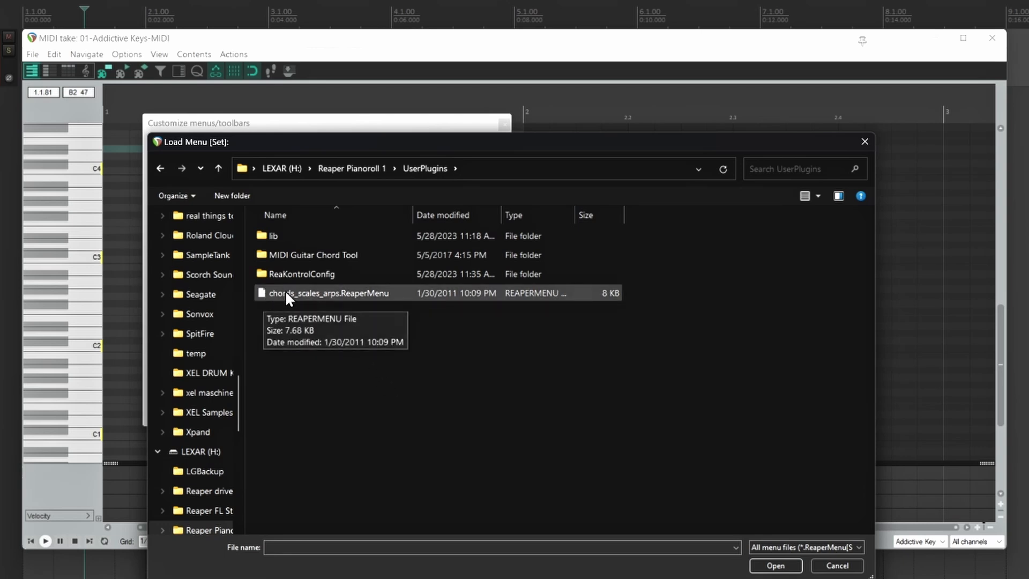
{"action": "left_click", "coordinate": [369, 294]}
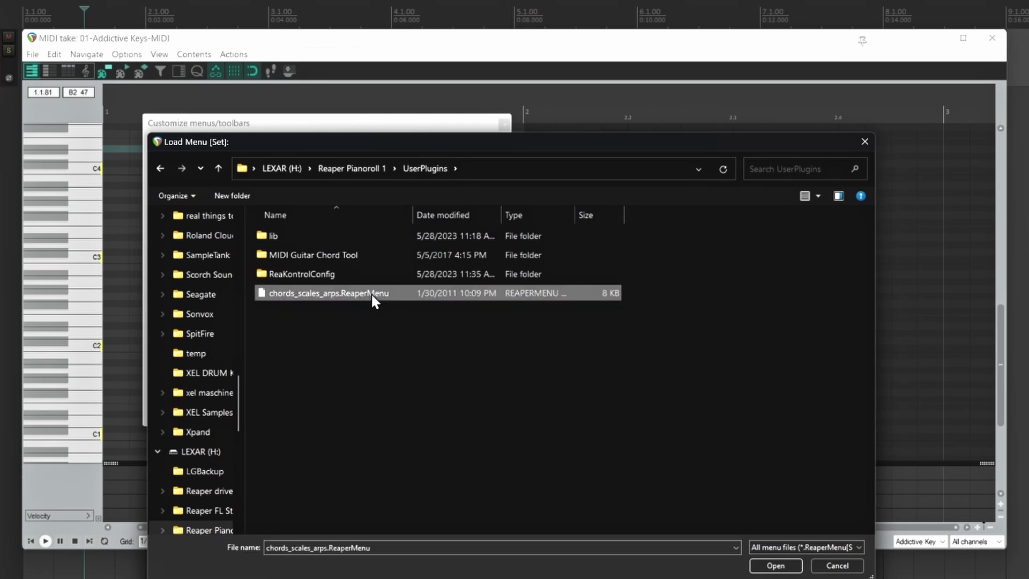
{"action": "left_click", "coordinate": [775, 565]}
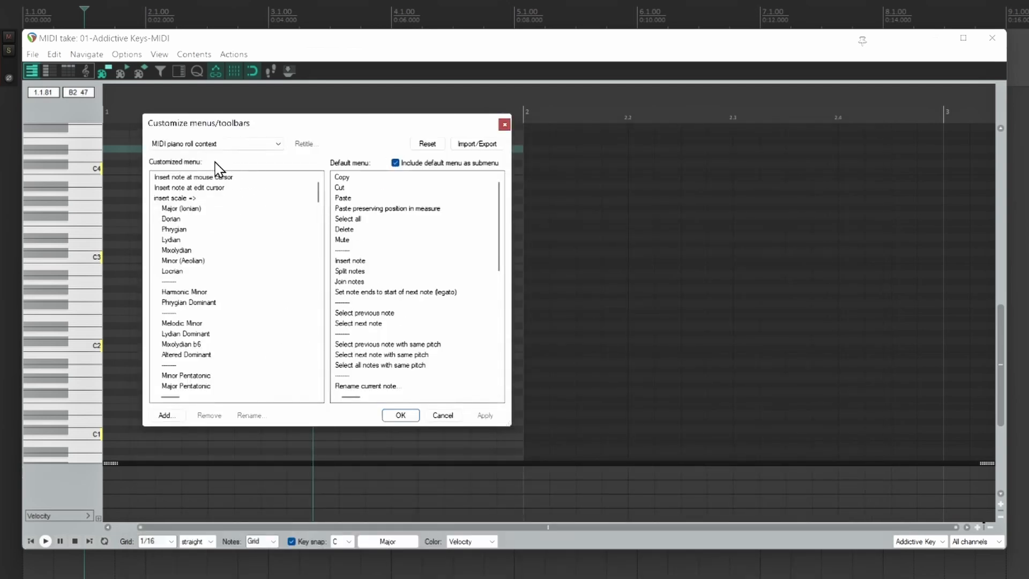
{"action": "left_click", "coordinate": [407, 415]}
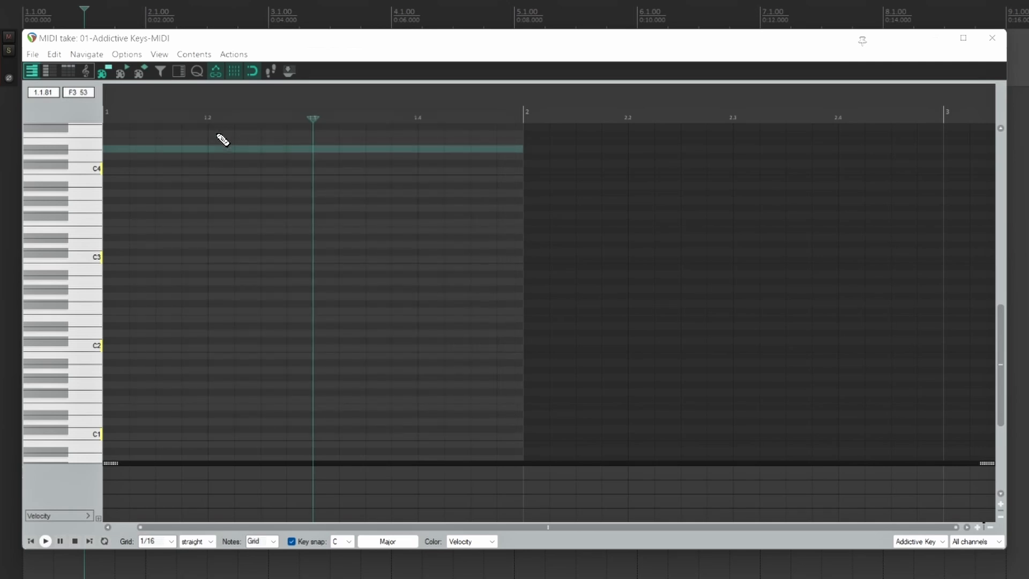
- Import the shortcut key map Chords_Scales_Arps.ReaperKeyMap from the Reaper Pianoroll 1 UserPlugins folder into the MIDI Editor actions
{"action": "left_click", "coordinate": [233, 55]}
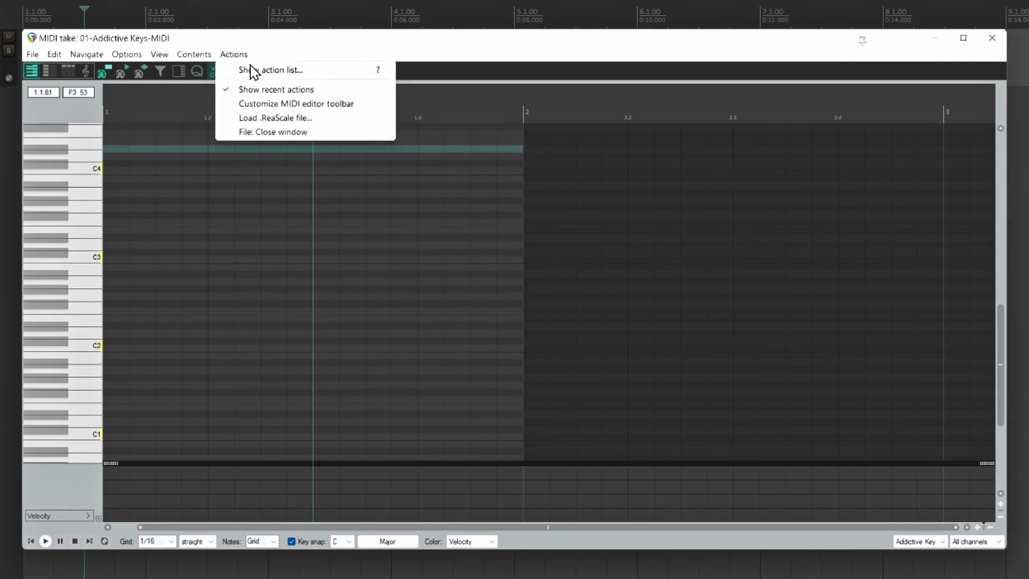
{"action": "left_click", "coordinate": [288, 71]}
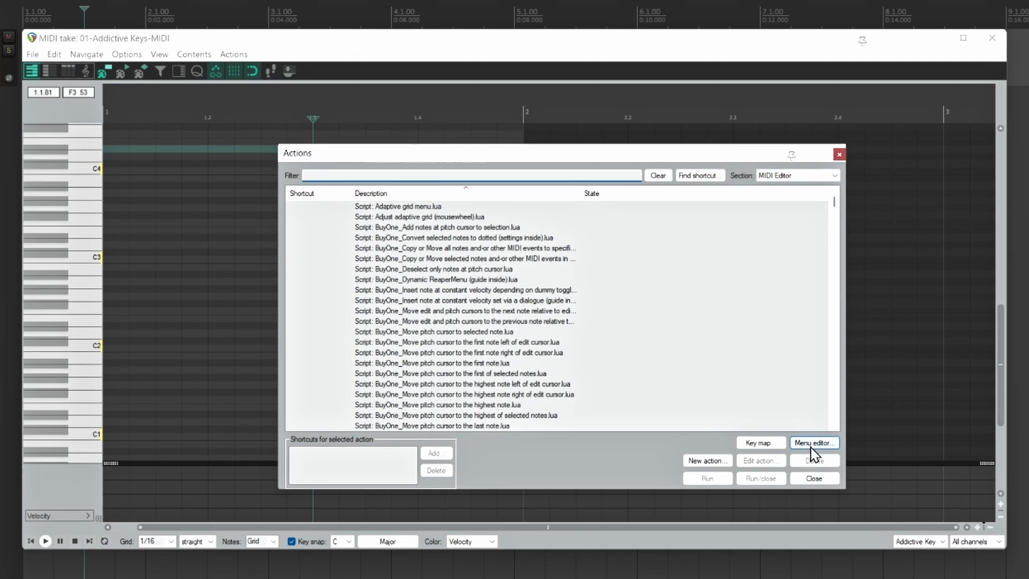
{"action": "left_click", "coordinate": [758, 443]}
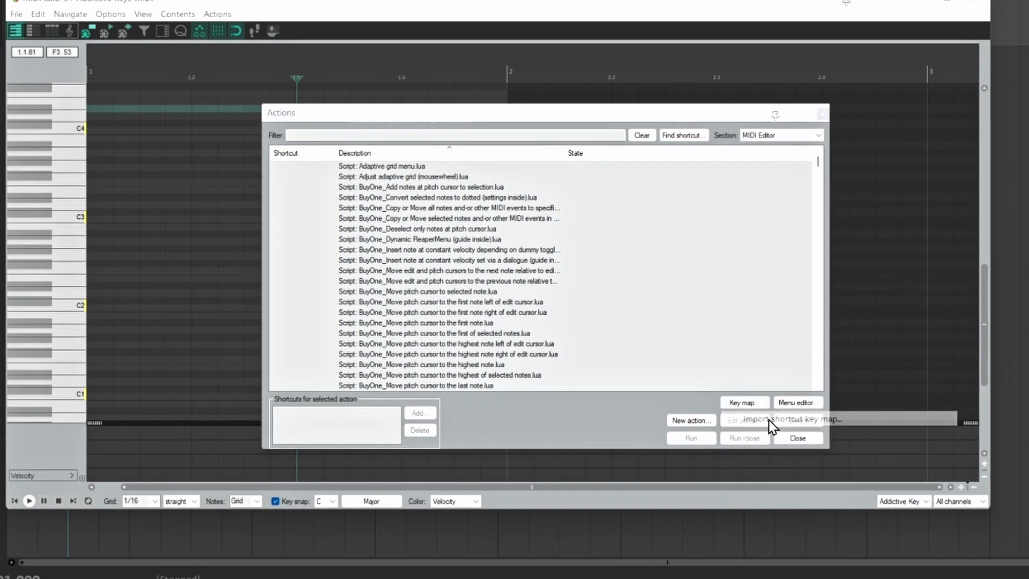
{"action": "left_click", "coordinate": [785, 460]}
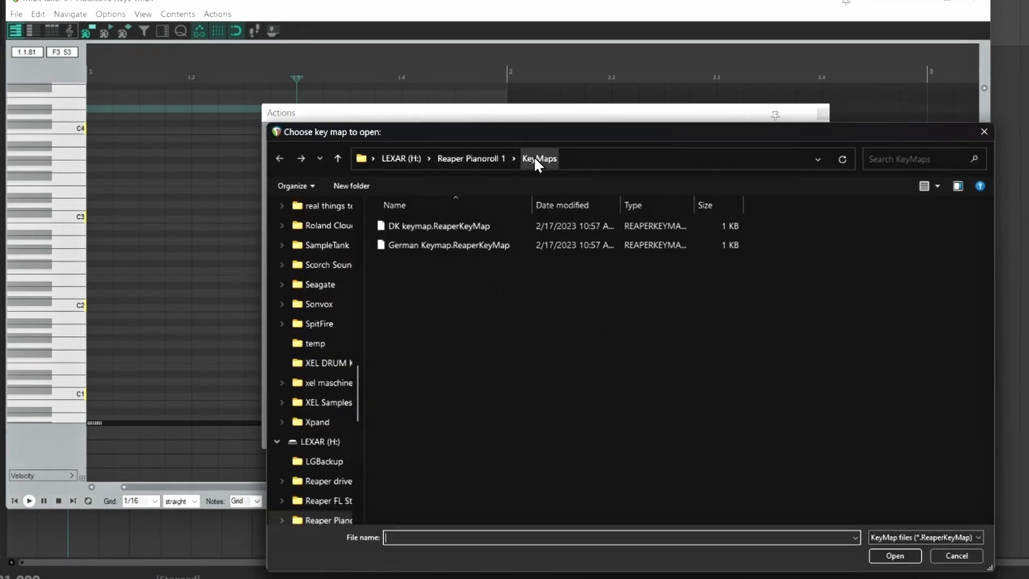
{"action": "left_click", "coordinate": [337, 159]}
{"action": "scroll", "coordinate": [516, 362], "scroll_direction": "down", "scroll_amount": 1}
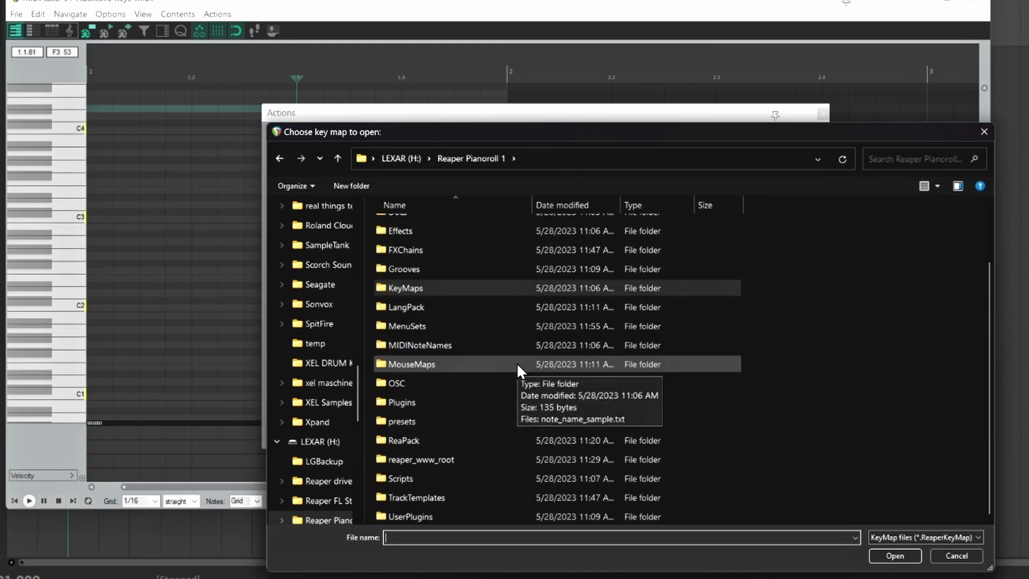
{"action": "double_click", "coordinate": [402, 516]}
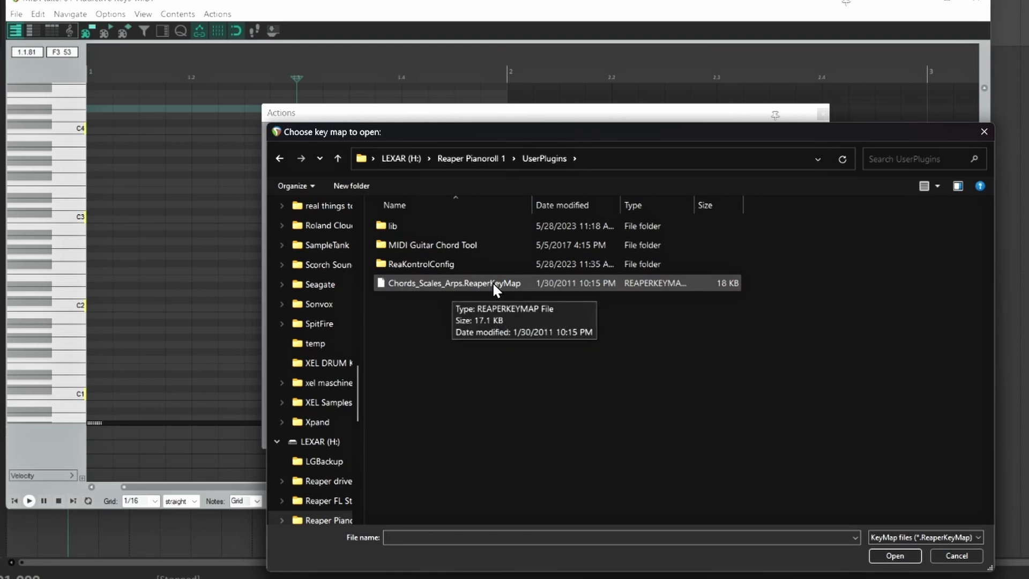
{"action": "left_click", "coordinate": [478, 284]}
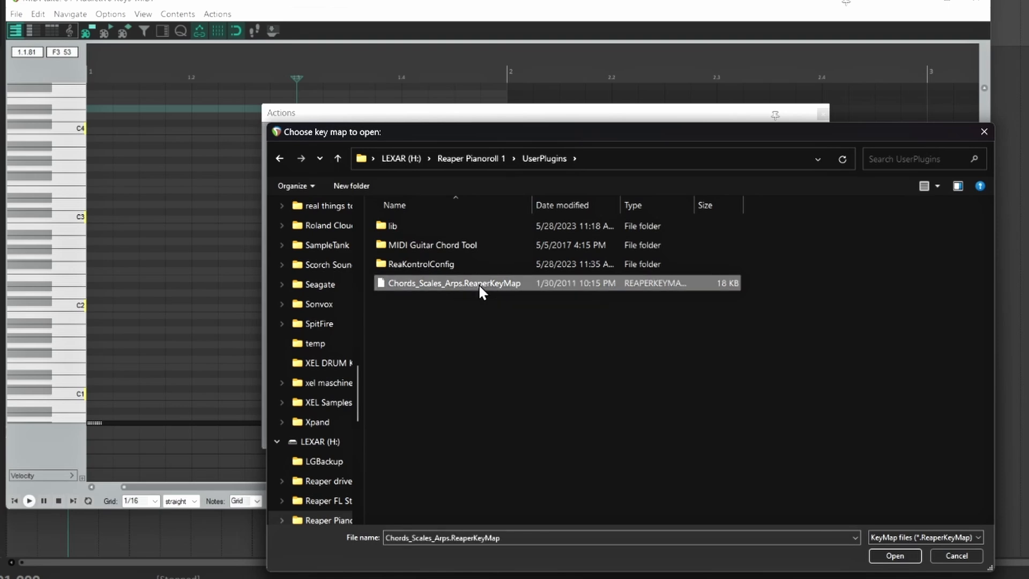
{"action": "left_click", "coordinate": [895, 555]}
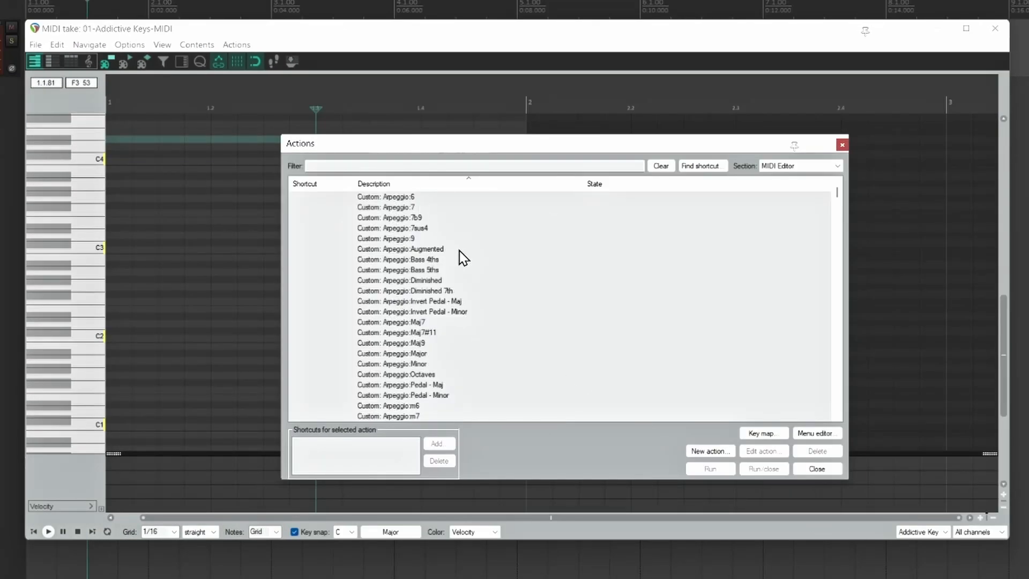
- Look through the imported arpeggio, chord and scale custom actions and the piano roll's choices for inserting scales, chords and arpeggios
{"action": "scroll", "coordinate": [460, 270], "scroll_direction": "down", "scroll_amount": 4}
{"action": "scroll", "coordinate": [459, 271], "scroll_direction": "down", "scroll_amount": 20}
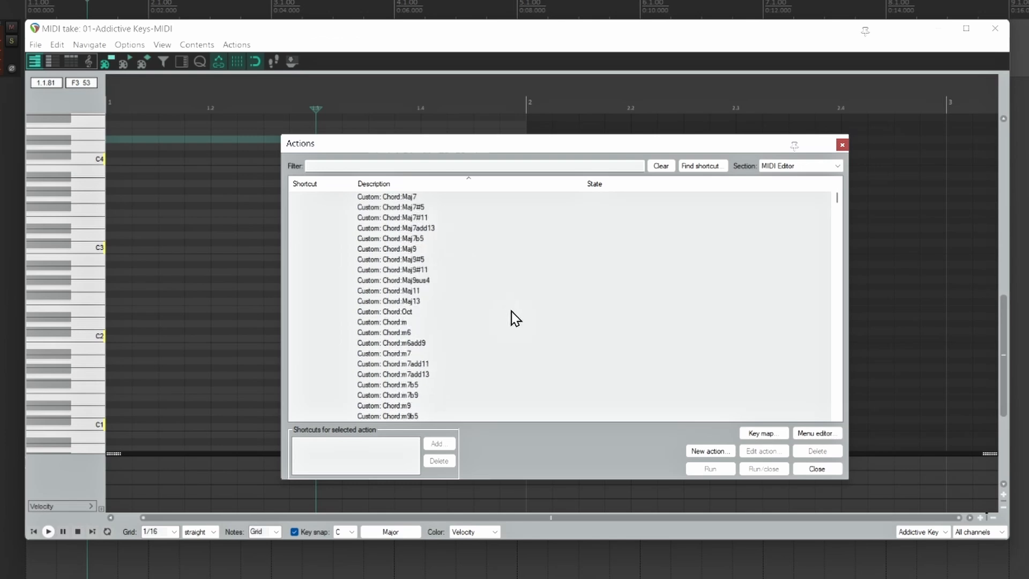
{"action": "scroll", "coordinate": [512, 318], "scroll_direction": "down", "scroll_amount": 10}
{"action": "scroll", "coordinate": [513, 322], "scroll_direction": "up", "scroll_amount": 8}
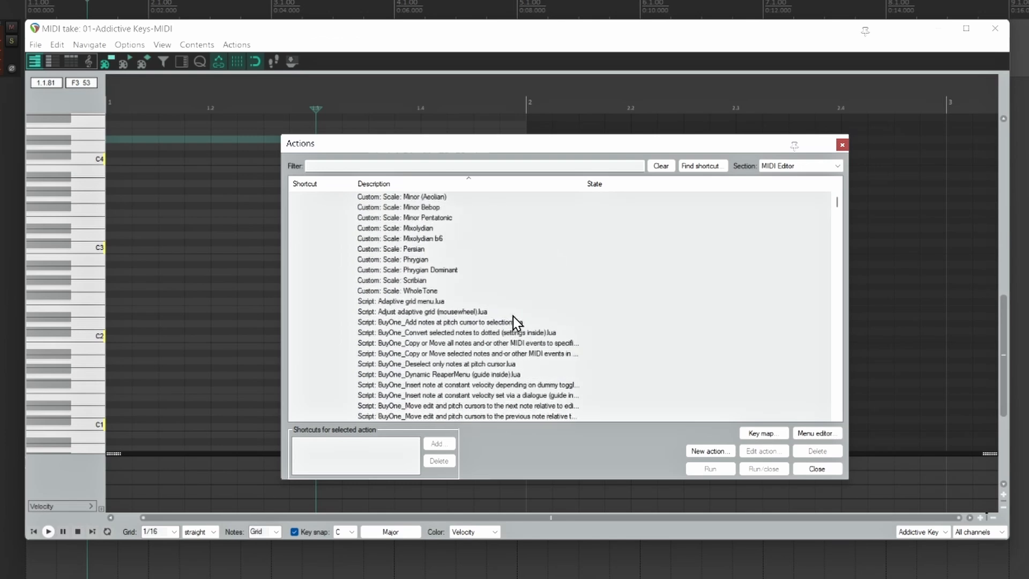
{"action": "scroll", "coordinate": [514, 318], "scroll_direction": "up", "scroll_amount": 20}
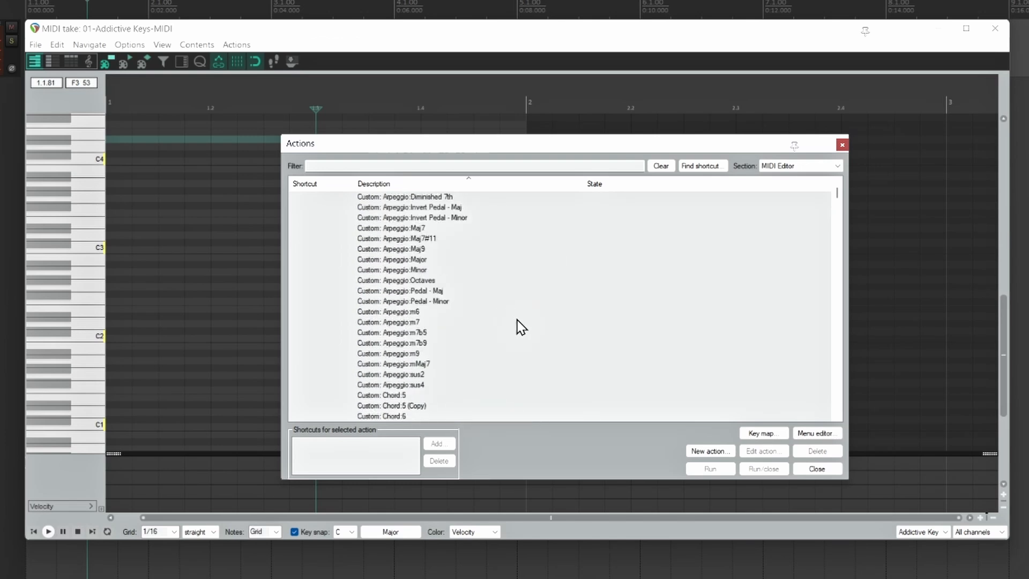
{"action": "left_click", "coordinate": [822, 471]}
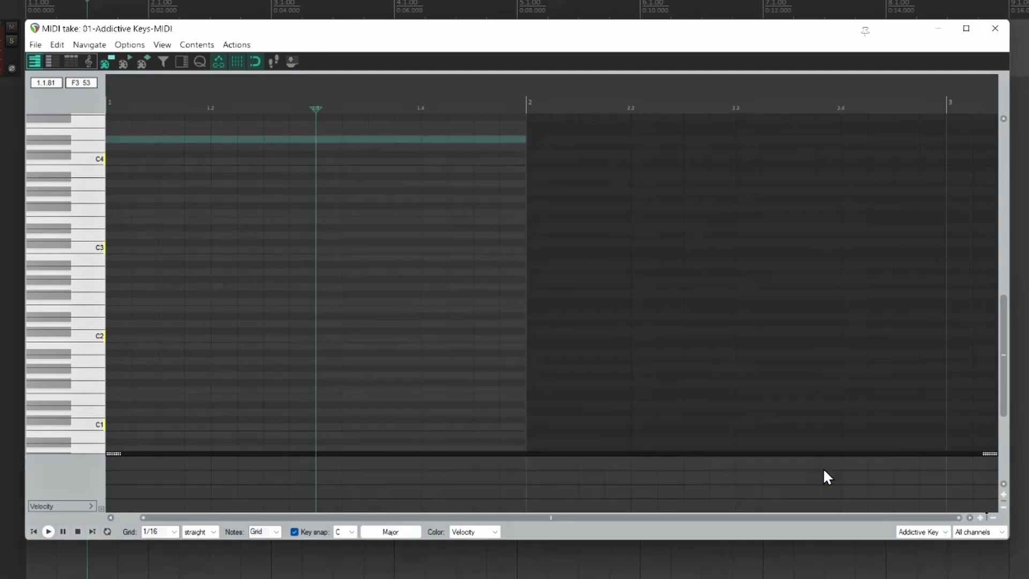
{"action": "right_click", "coordinate": [113, 204]}
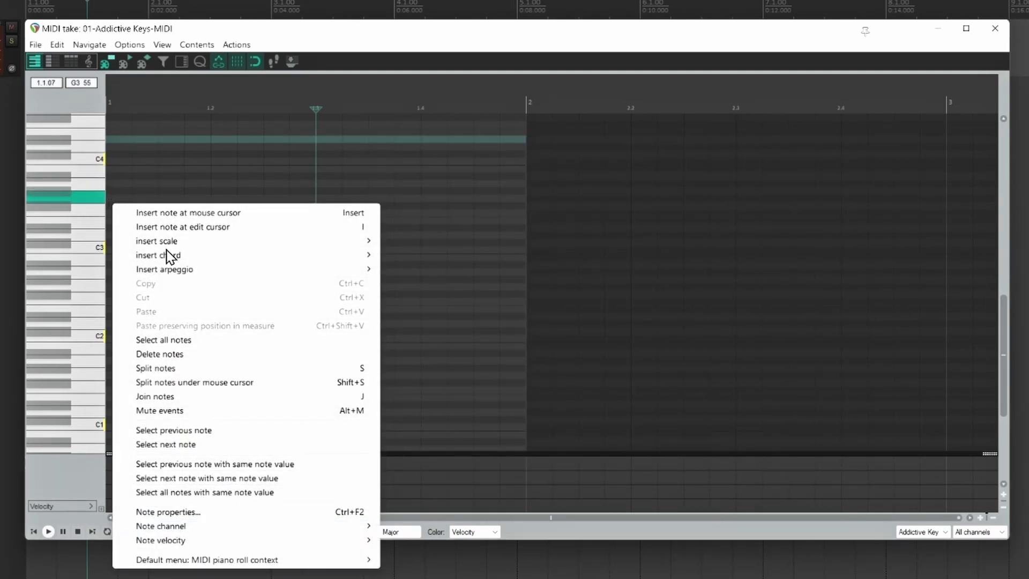
{"action": "mouse_move", "coordinate": [174, 246]}
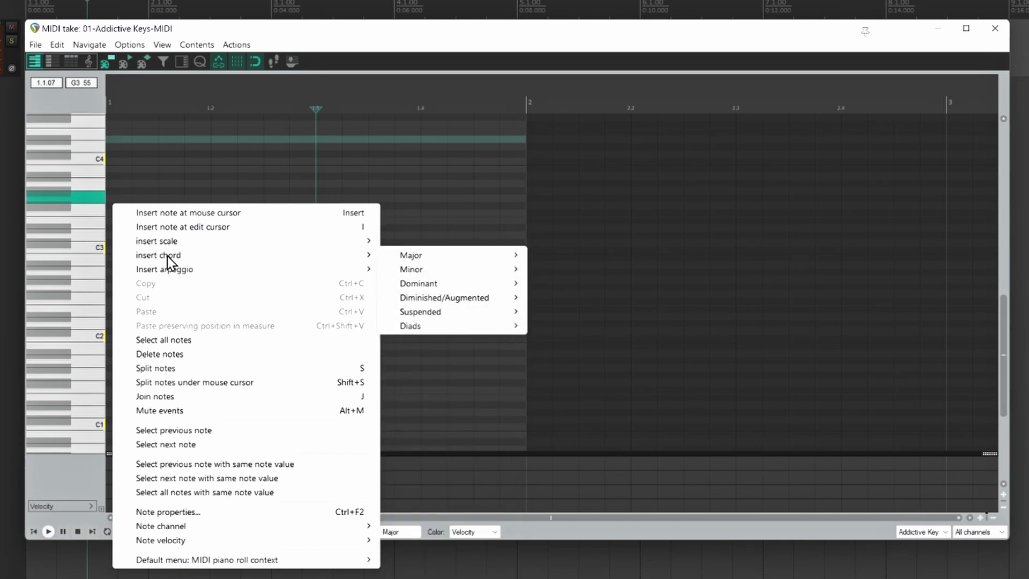
{"action": "mouse_move", "coordinate": [169, 274]}
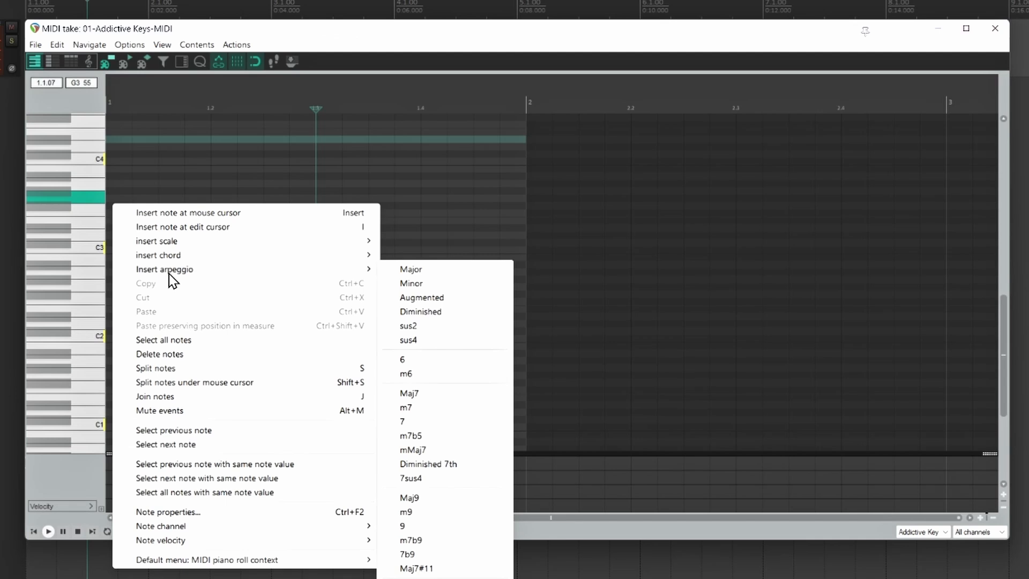
- Try inserting a major 6 chord on G3 at the start of measure 1 and delete its notes
{"action": "left_click", "coordinate": [111, 202]}
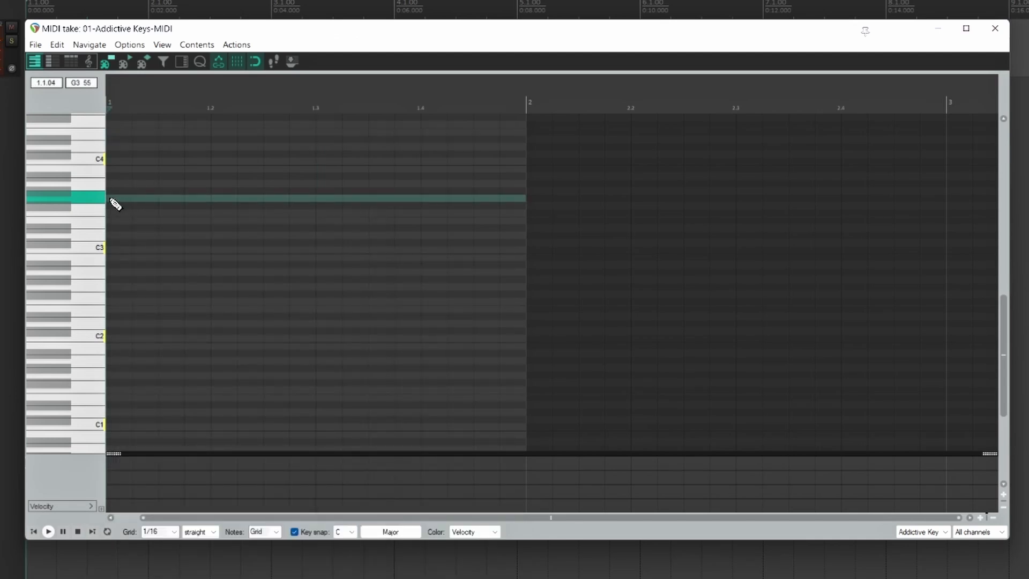
{"action": "right_click", "coordinate": [109, 198]}
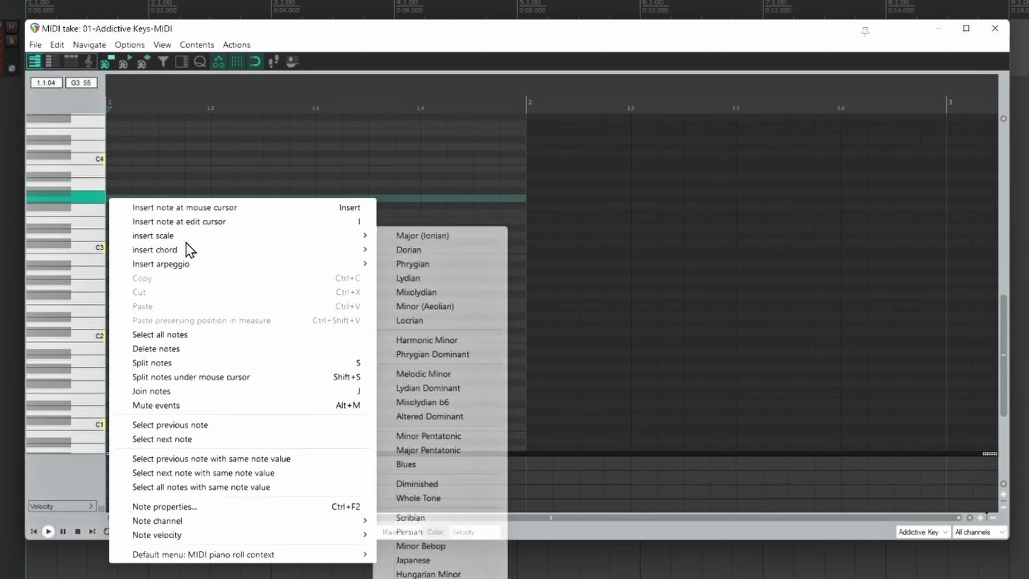
{"action": "mouse_move", "coordinate": [185, 242]}
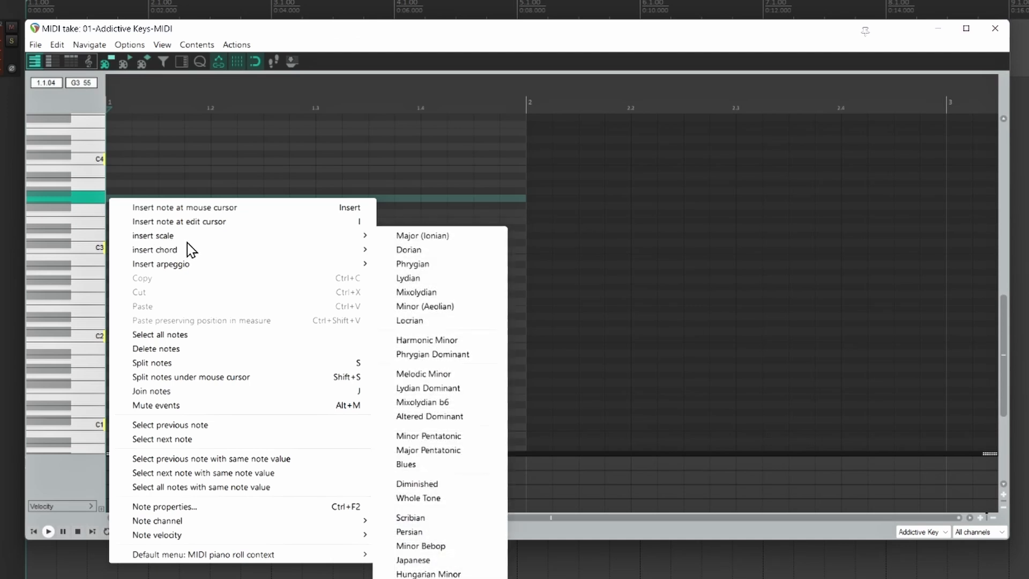
{"action": "mouse_move", "coordinate": [333, 249]}
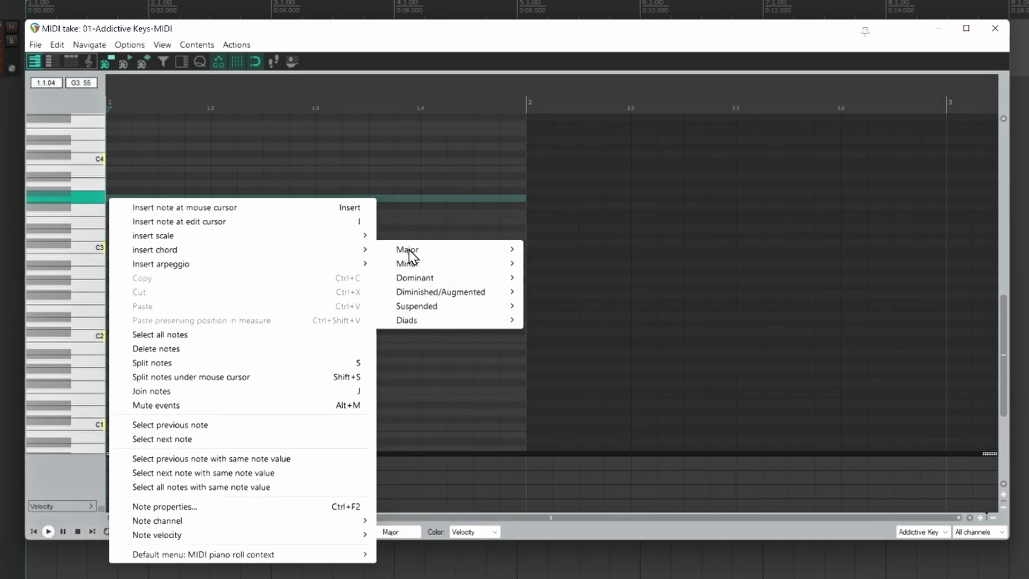
{"action": "mouse_move", "coordinate": [469, 250]}
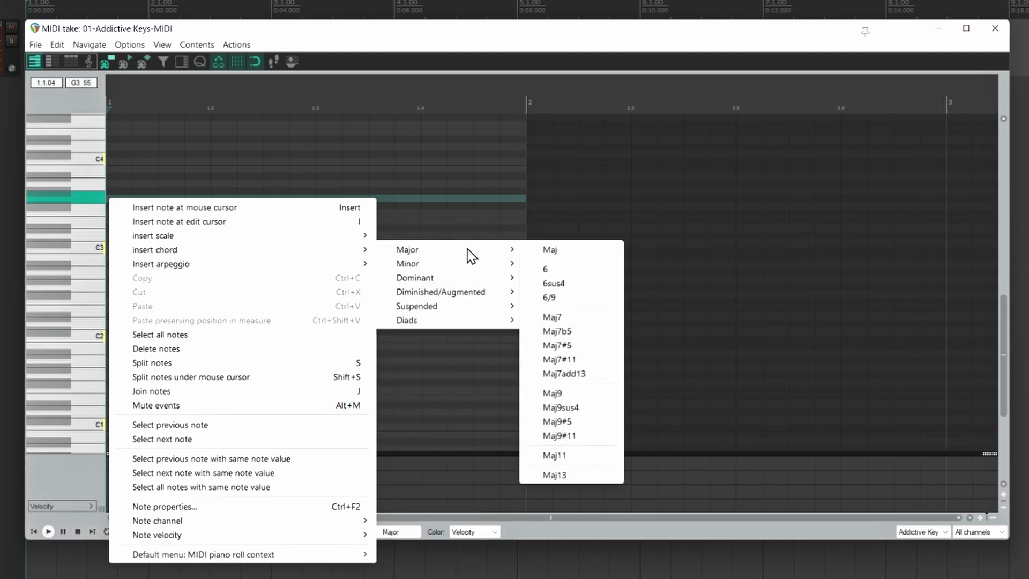
{"action": "left_click", "coordinate": [559, 270]}
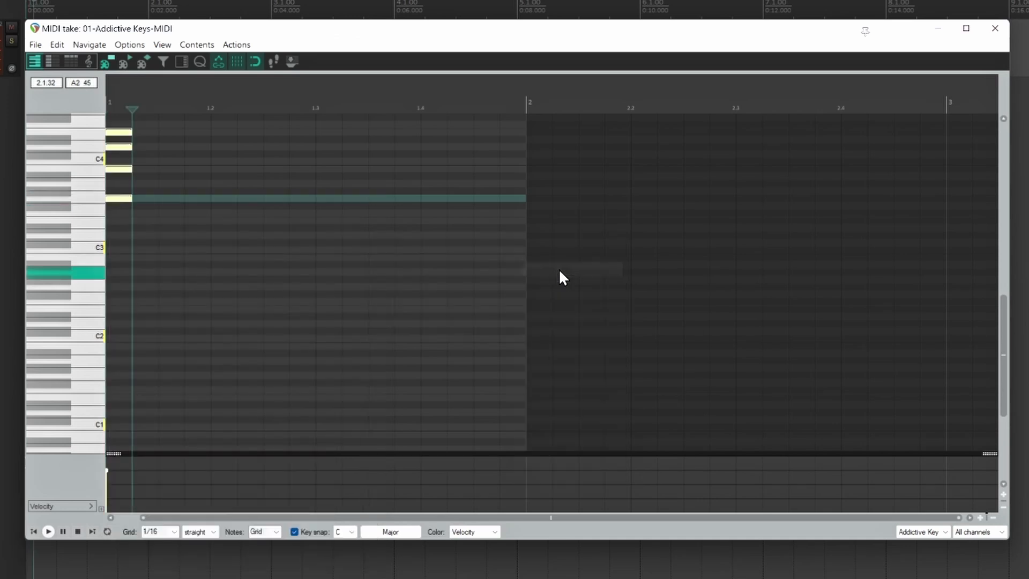
{"action": "scroll", "coordinate": [69, 268], "scroll_direction": "up", "scroll_amount": 2}
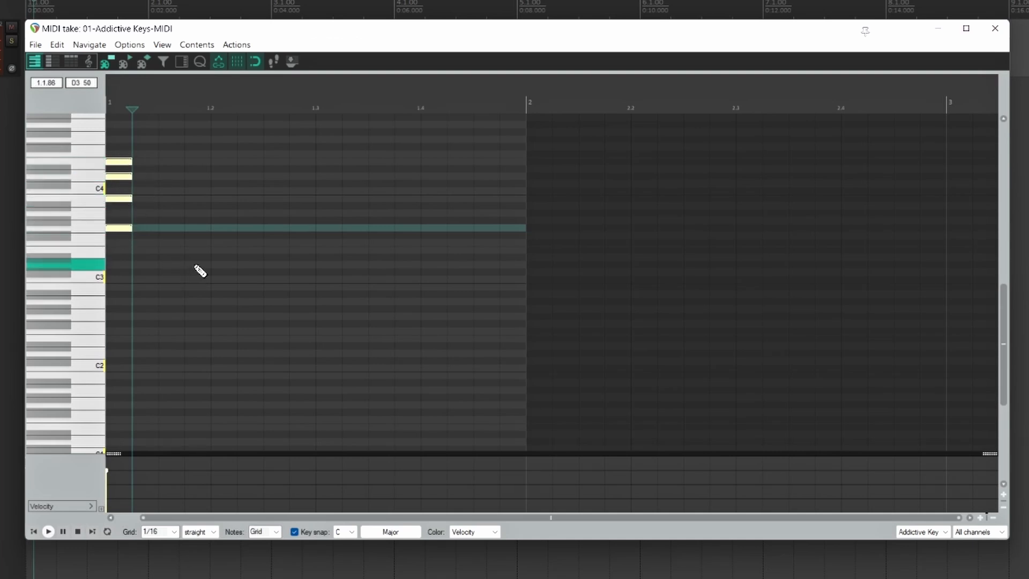
{"action": "key", "text": "Delete"}
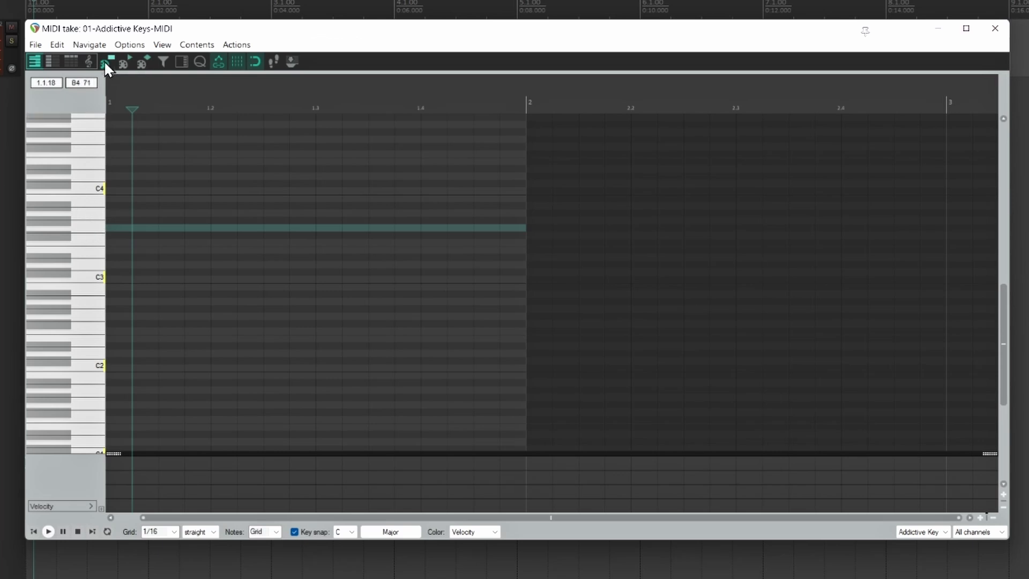
- Enable note names on piano roll notes and place a G3 test note at the start of measure 1
{"action": "left_click", "coordinate": [162, 45]}
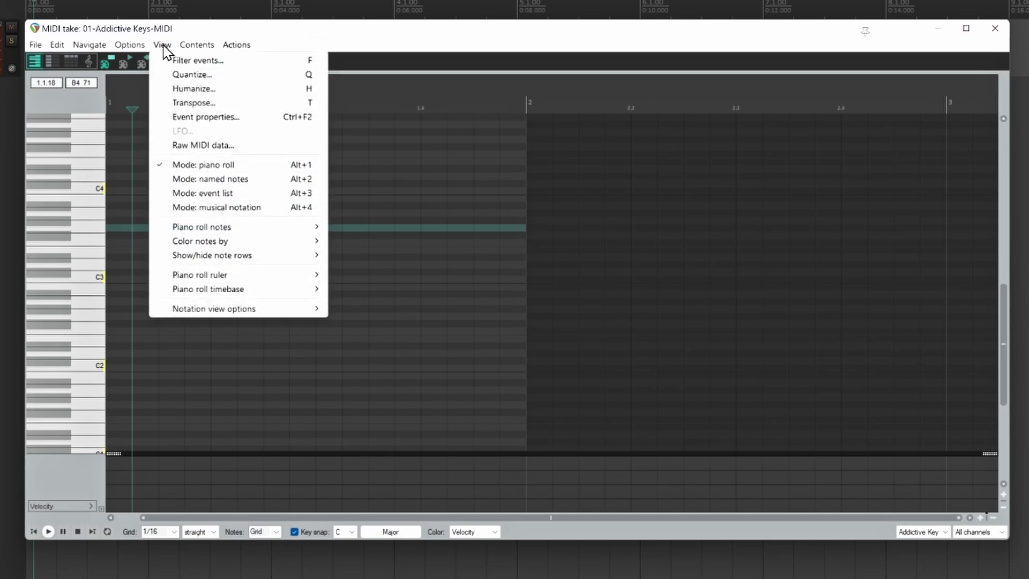
{"action": "mouse_move", "coordinate": [227, 232]}
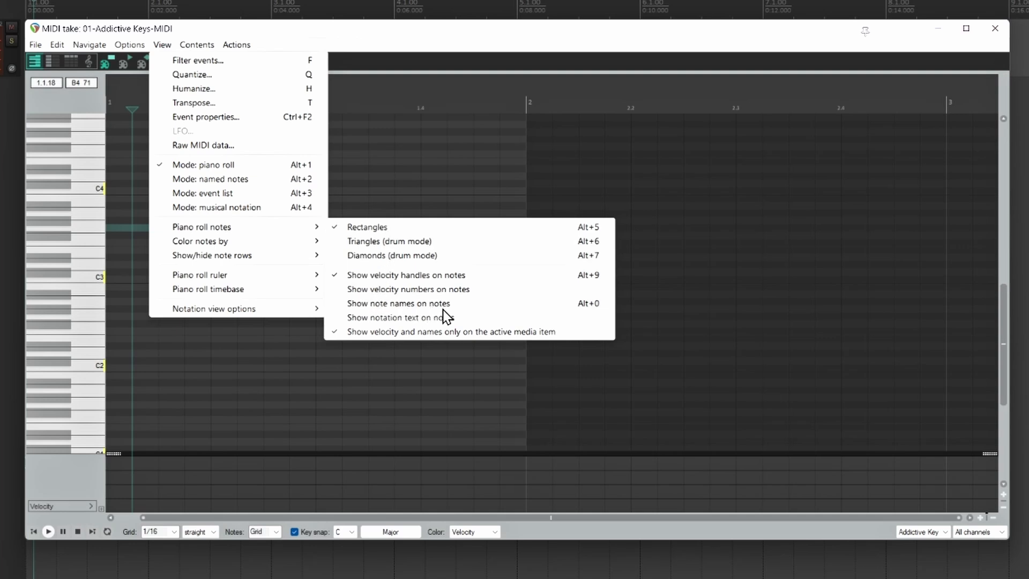
{"action": "left_click", "coordinate": [339, 303]}
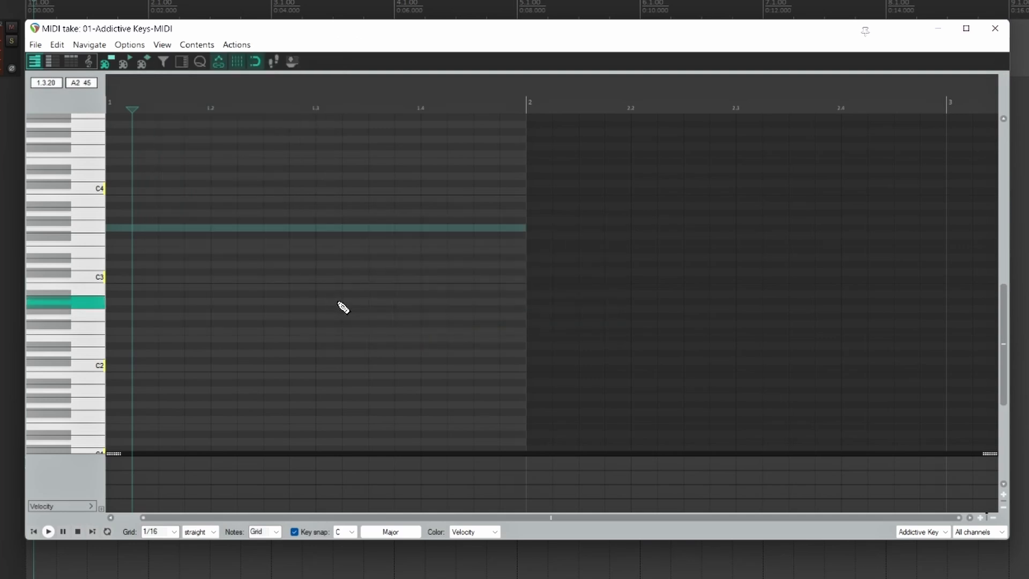
{"action": "left_click", "coordinate": [114, 235]}
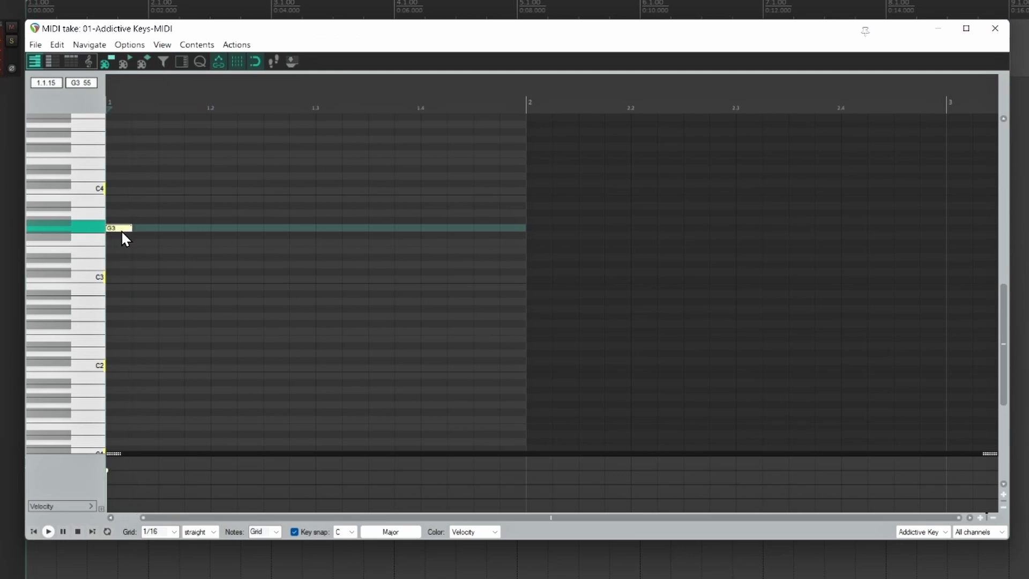
- Show the MIDI editor's track list, hide it, and show it again using the track selector
{"action": "left_click", "coordinate": [197, 45]}
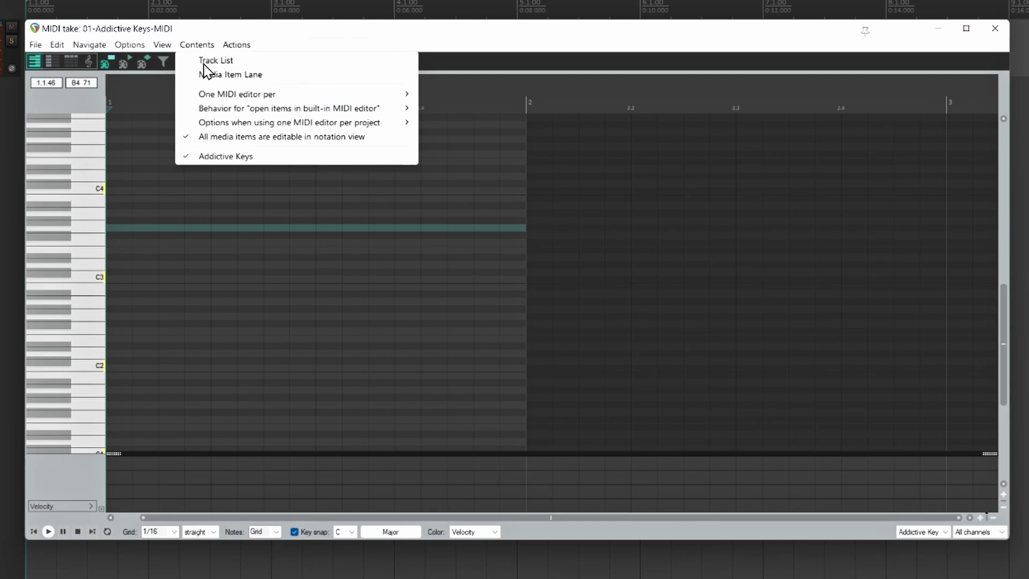
{"action": "left_click", "coordinate": [204, 60]}
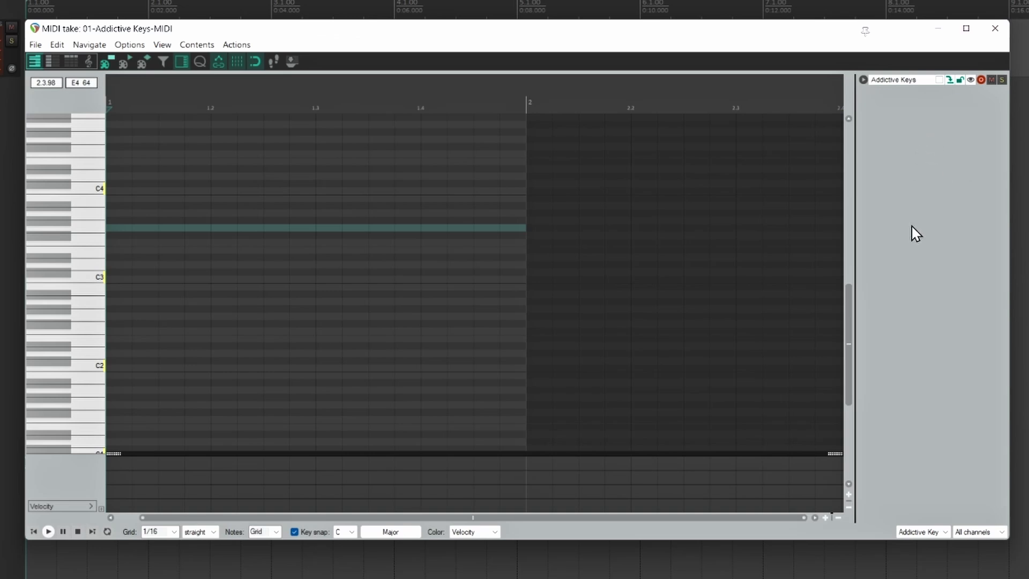
{"action": "left_click", "coordinate": [937, 533]}
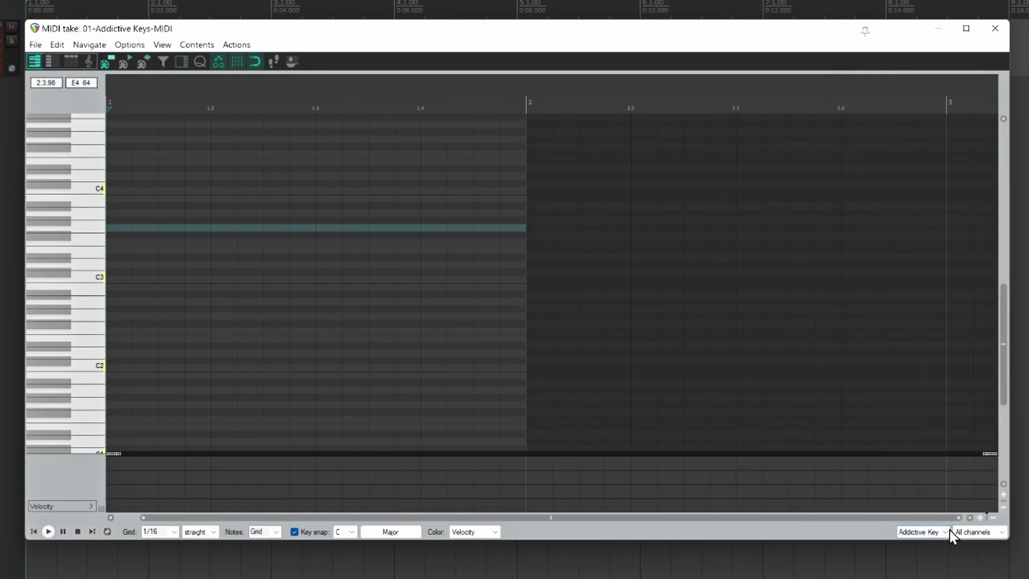
{"action": "left_click", "coordinate": [948, 532]}
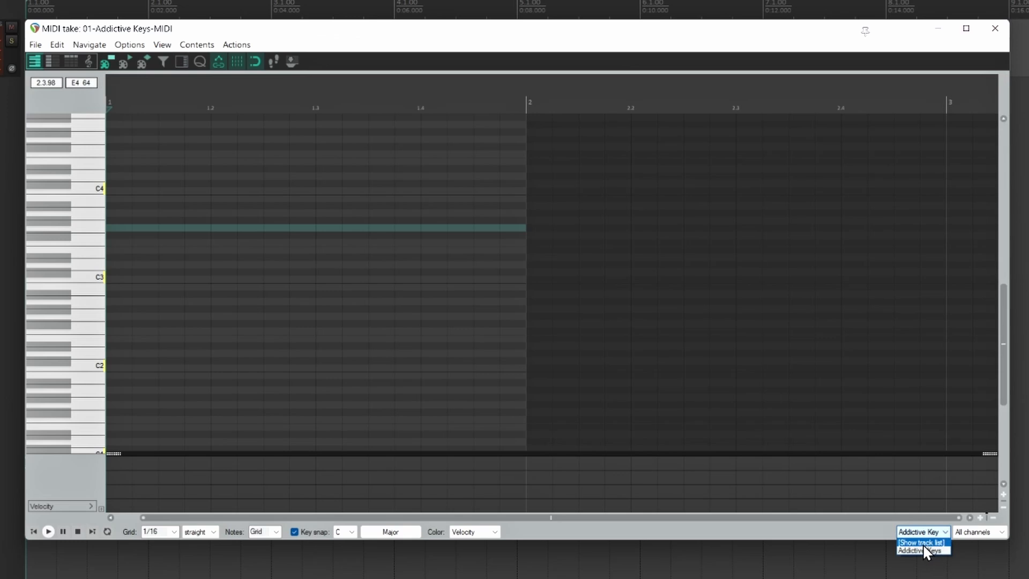
{"action": "left_click", "coordinate": [922, 542]}
- Show the media item lane below the piano roll's velocity lane and hide it again
{"action": "left_click", "coordinate": [197, 46]}
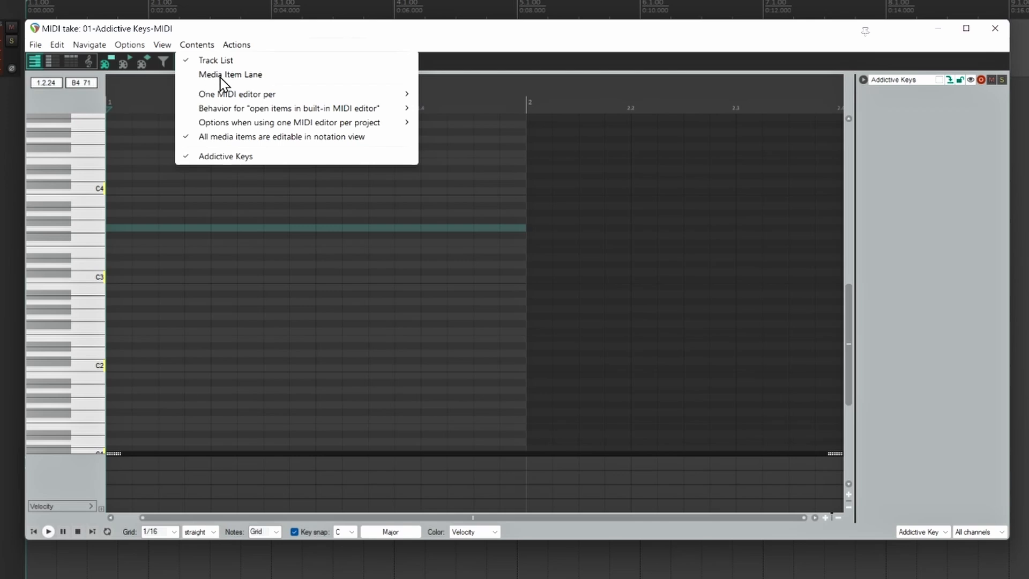
{"action": "left_click", "coordinate": [253, 75]}
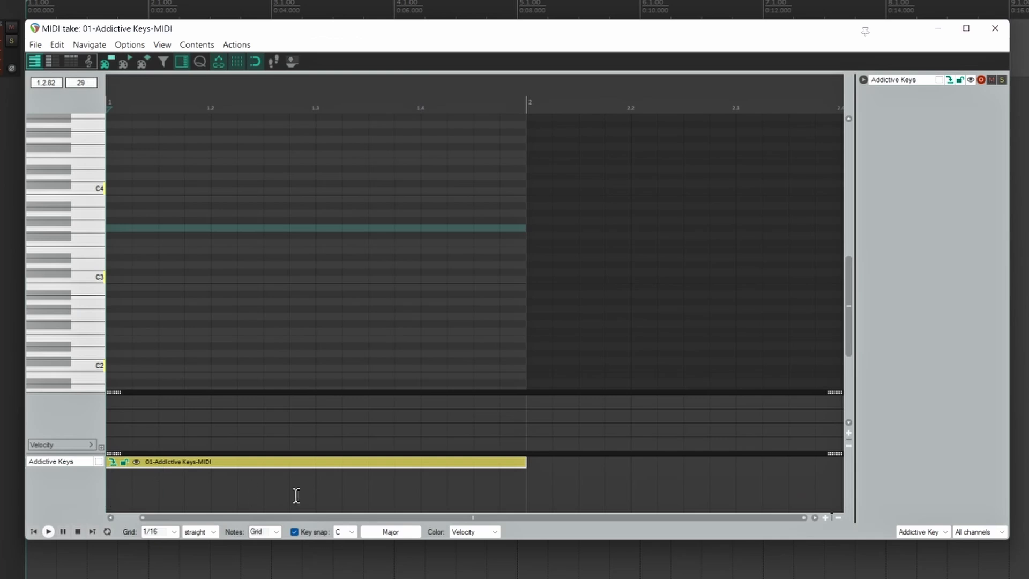
{"action": "left_click", "coordinate": [197, 45]}
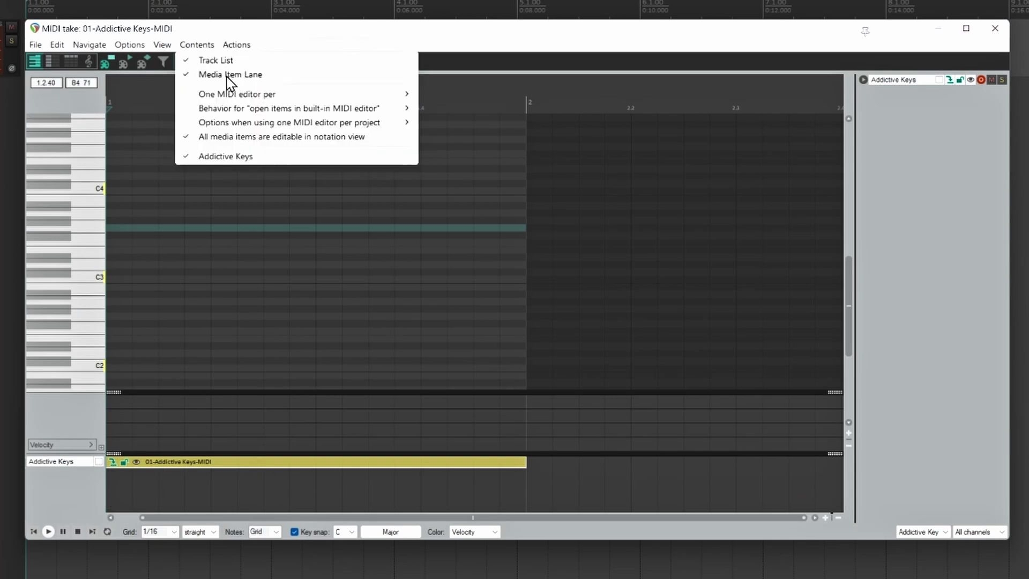
{"action": "left_click", "coordinate": [226, 76]}
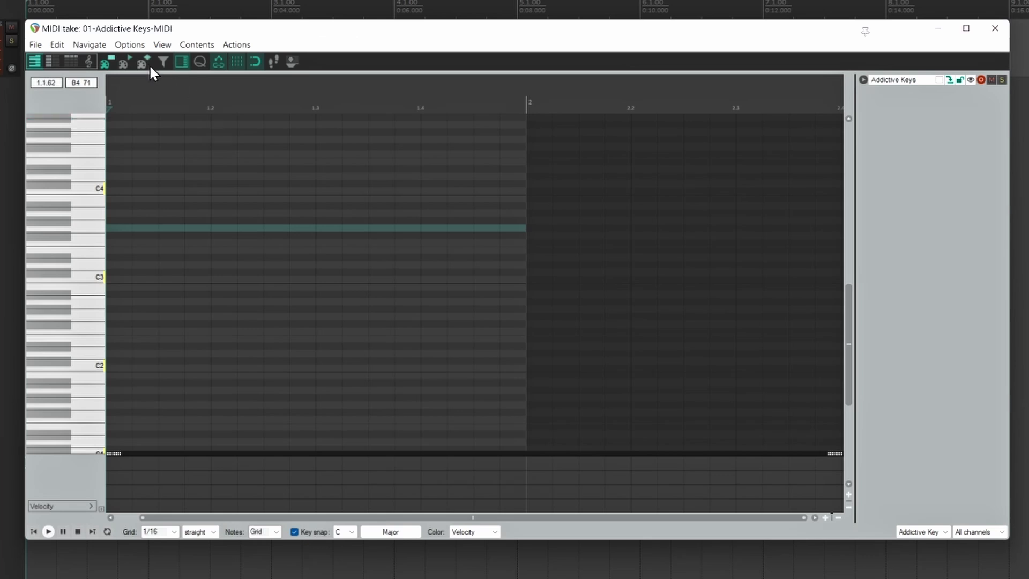
- Show note lengths in the velocity lane and test it by adjusting the velocity of a 1.5-beat G3 note drawn at measure 1's start
{"action": "left_click", "coordinate": [129, 47]}
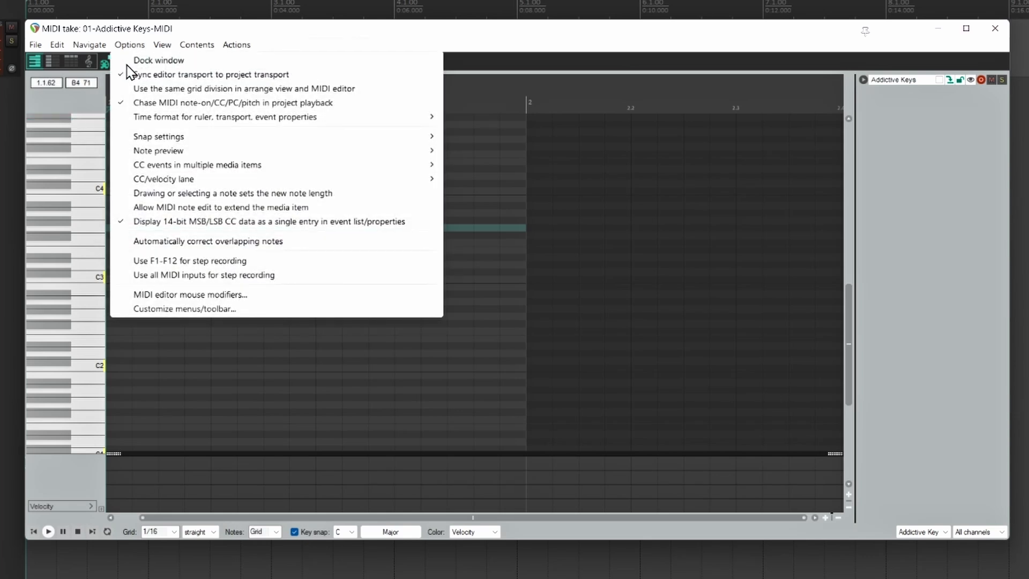
{"action": "mouse_move", "coordinate": [144, 183]}
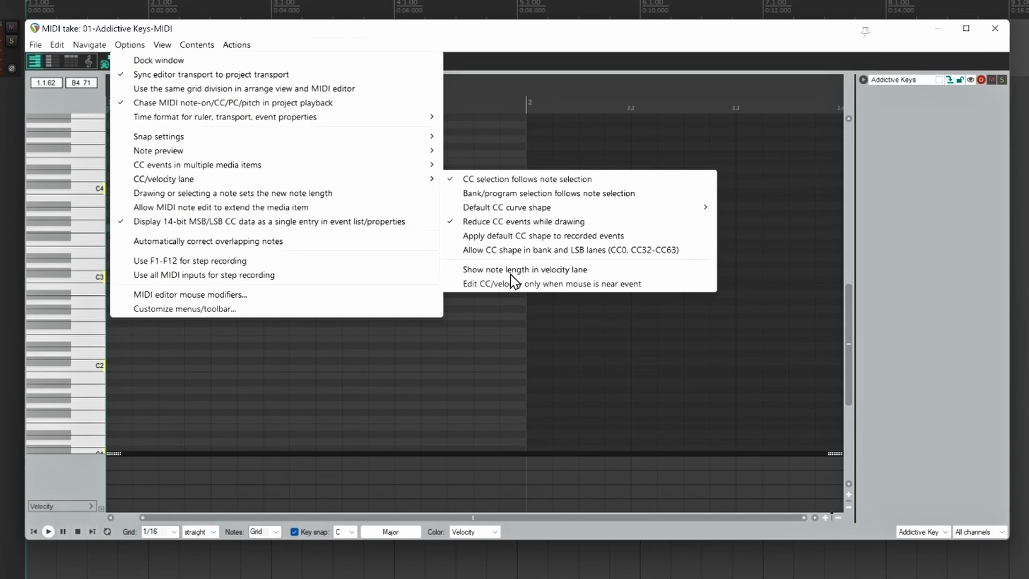
{"action": "left_click", "coordinate": [471, 271]}
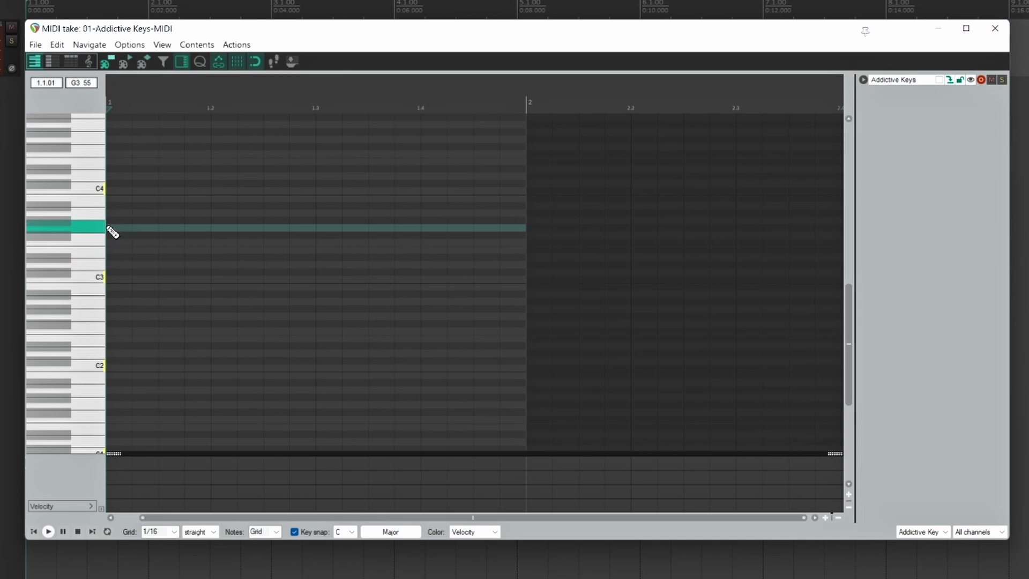
{"action": "mouse_move", "coordinate": [110, 231]}
{"action": "left_mouse_down"}
{"action": "mouse_move", "coordinate": [273, 238]}
{"action": "mouse_move", "coordinate": [262, 238]}
{"action": "left_mouse_up"}
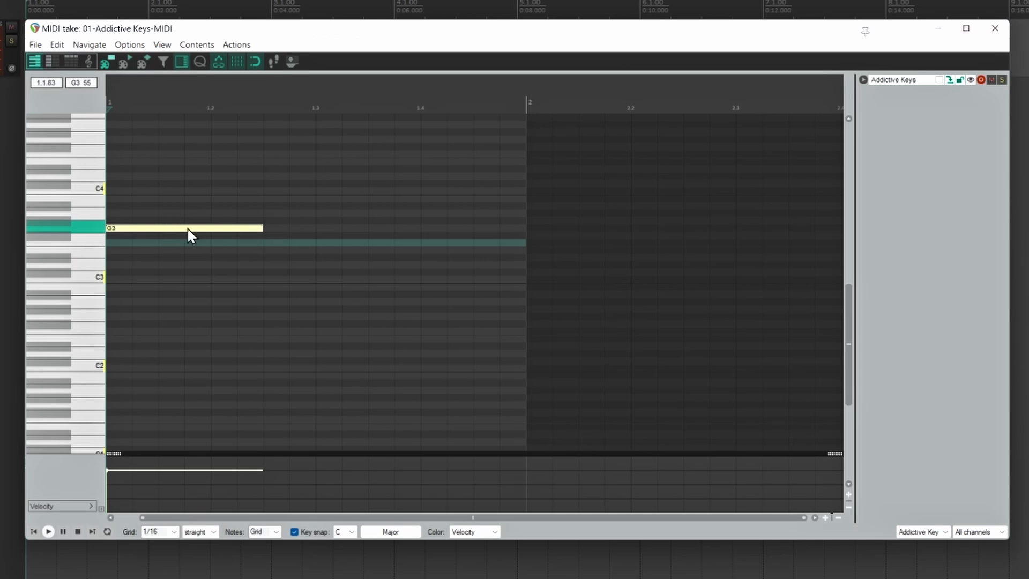
{"action": "mouse_move", "coordinate": [187, 471]}
{"action": "left_mouse_down"}
{"action": "mouse_move", "coordinate": [196, 486]}
{"action": "mouse_move", "coordinate": [198, 471]}
{"action": "left_mouse_up"}
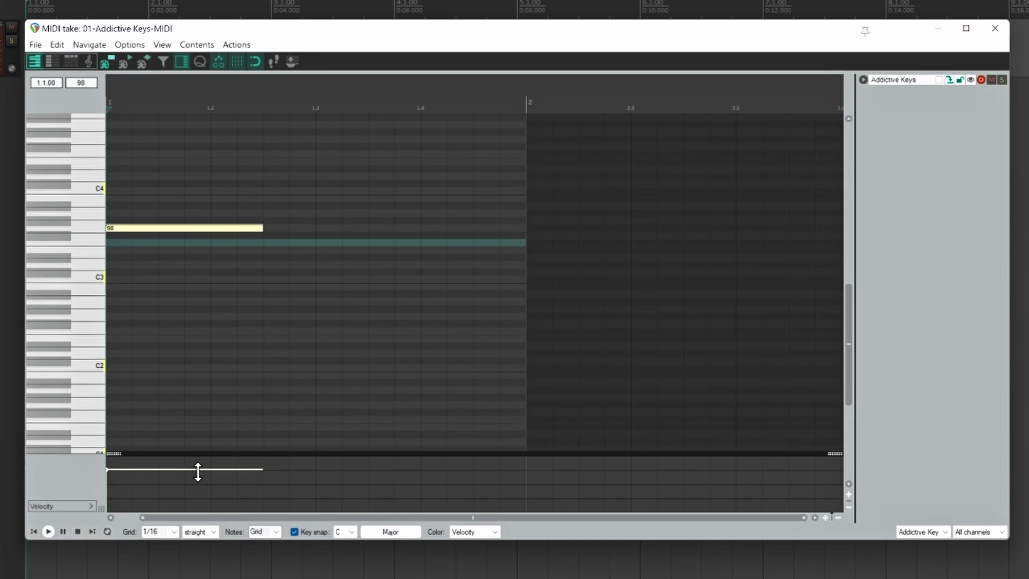
- Make drawing or selecting a note set the new note length, and test with a C4 note lengthened to dotted 1/8 at measure 1's start
{"action": "left_click", "coordinate": [129, 45]}
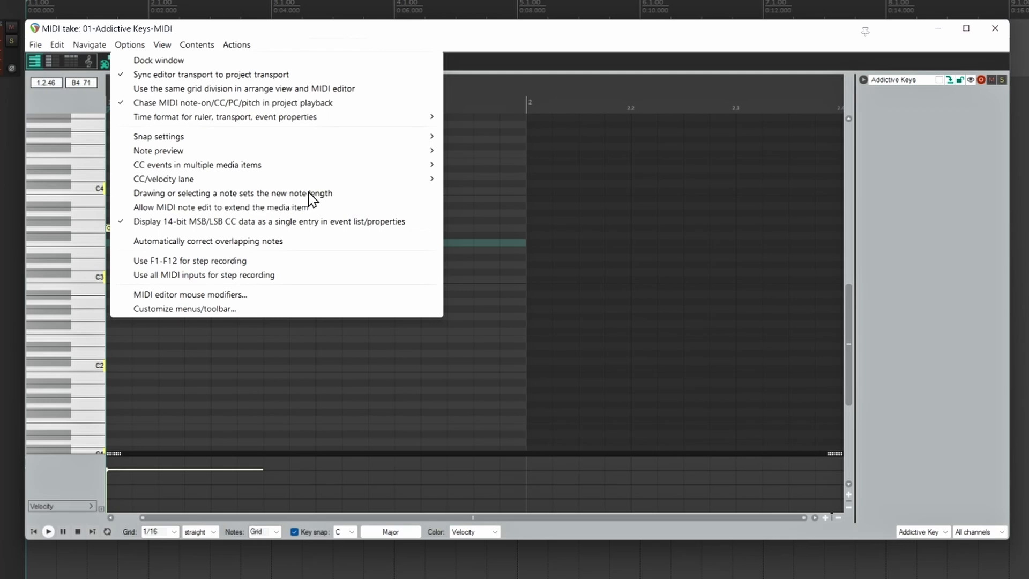
{"action": "left_click", "coordinate": [140, 195]}
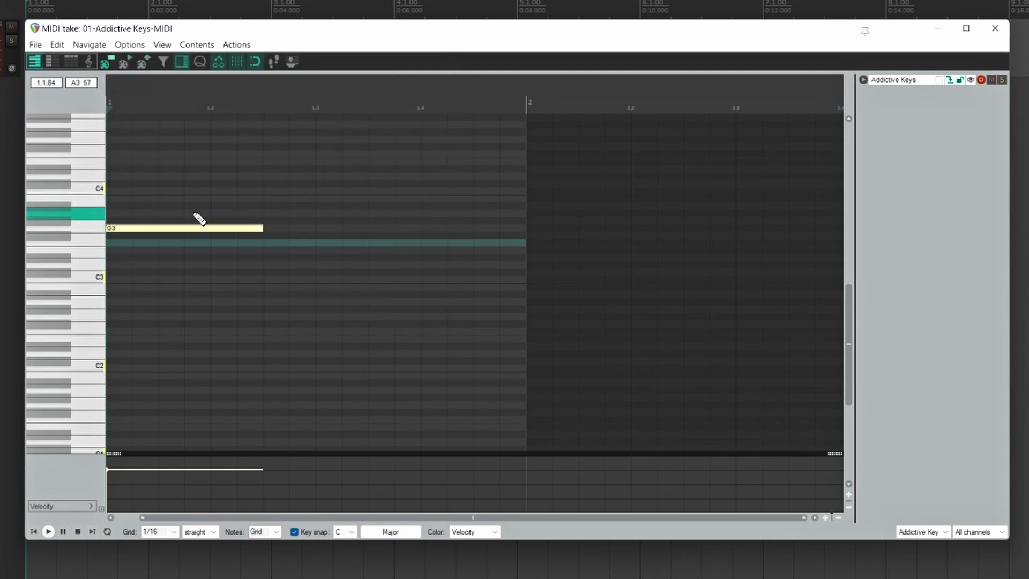
{"action": "left_click", "coordinate": [111, 191]}
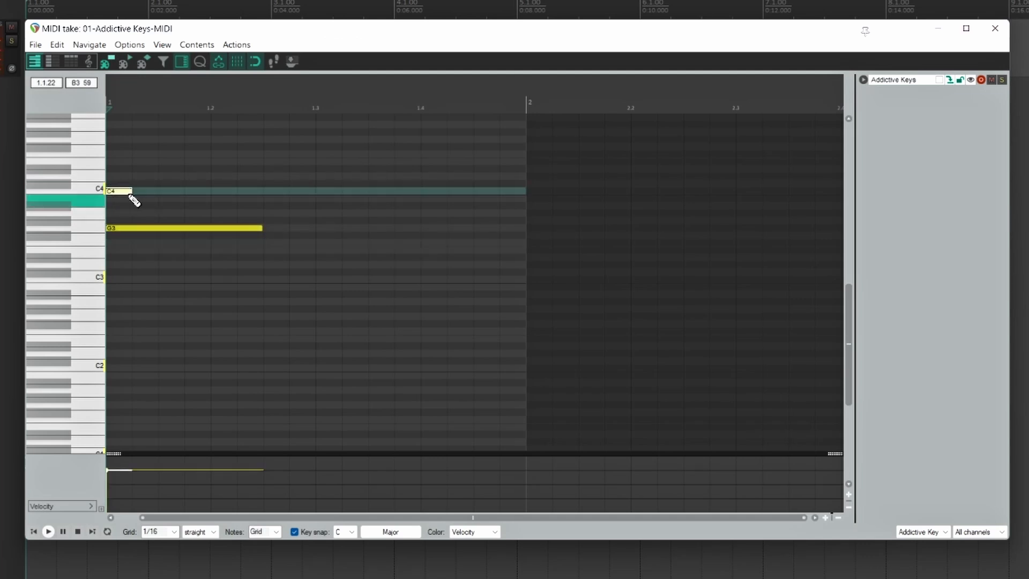
{"action": "mouse_move", "coordinate": [131, 192]}
{"action": "left_mouse_down"}
{"action": "mouse_move", "coordinate": [191, 191]}
{"action": "mouse_move", "coordinate": [181, 190]}
{"action": "left_mouse_up"}
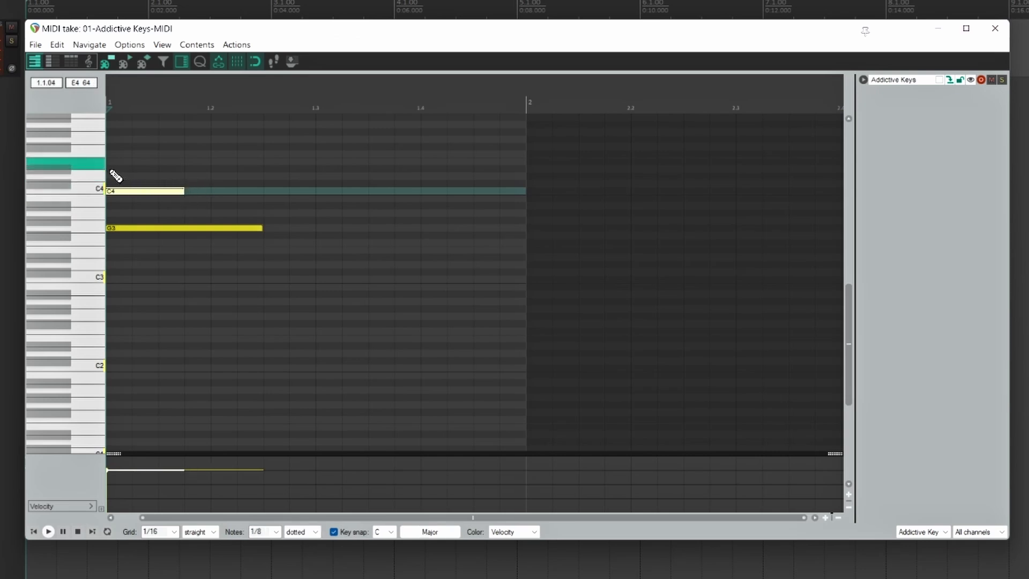
- Try adding E4, B3 and D3 notes at the start of measure 1, with B3 lengthened to 1/2, and delete all the notes
{"action": "left_click", "coordinate": [114, 170]}
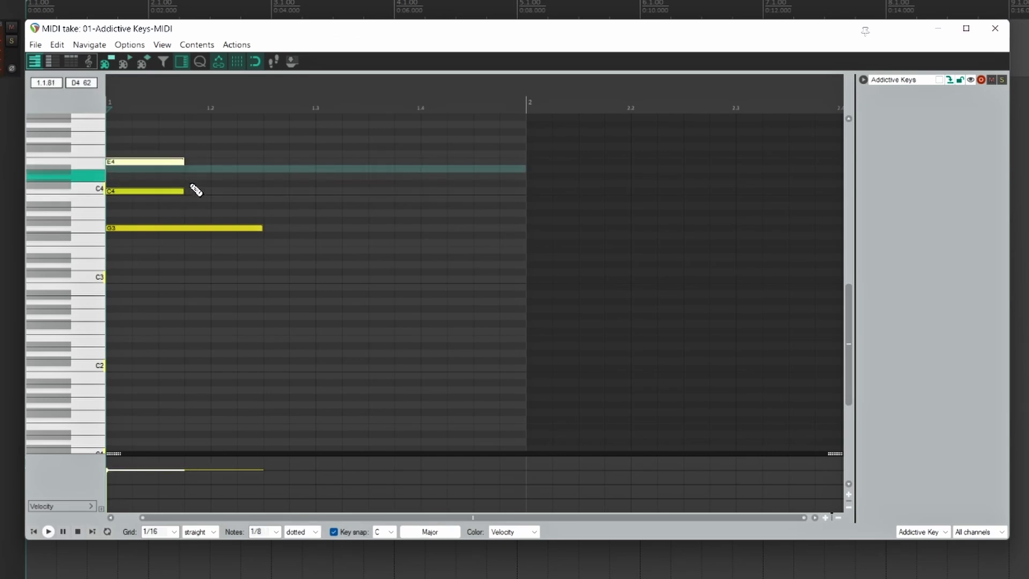
{"action": "left_click", "coordinate": [110, 203]}
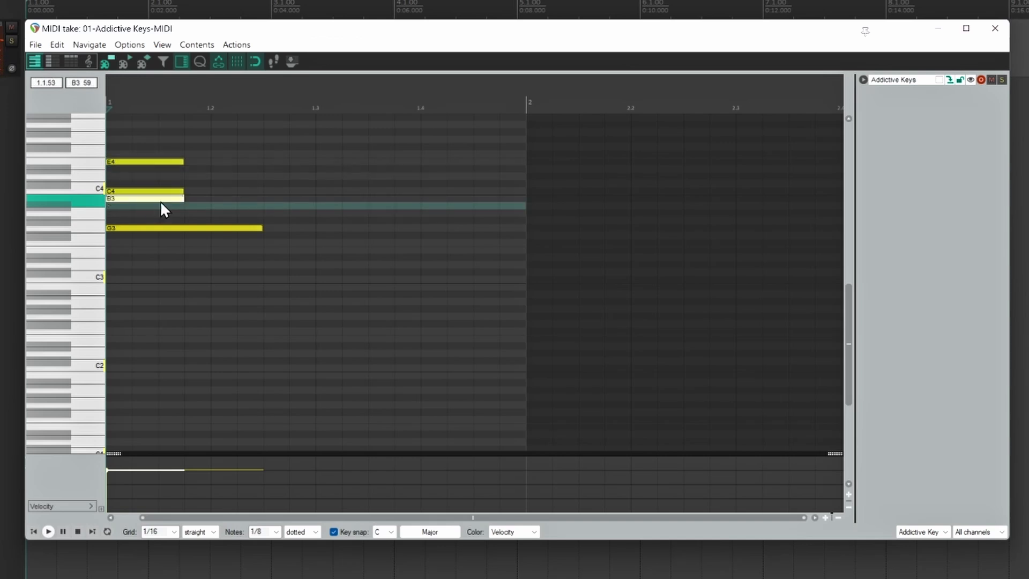
{"action": "left_click_drag", "start_coordinate": [178, 199], "coordinate": [312, 209]}
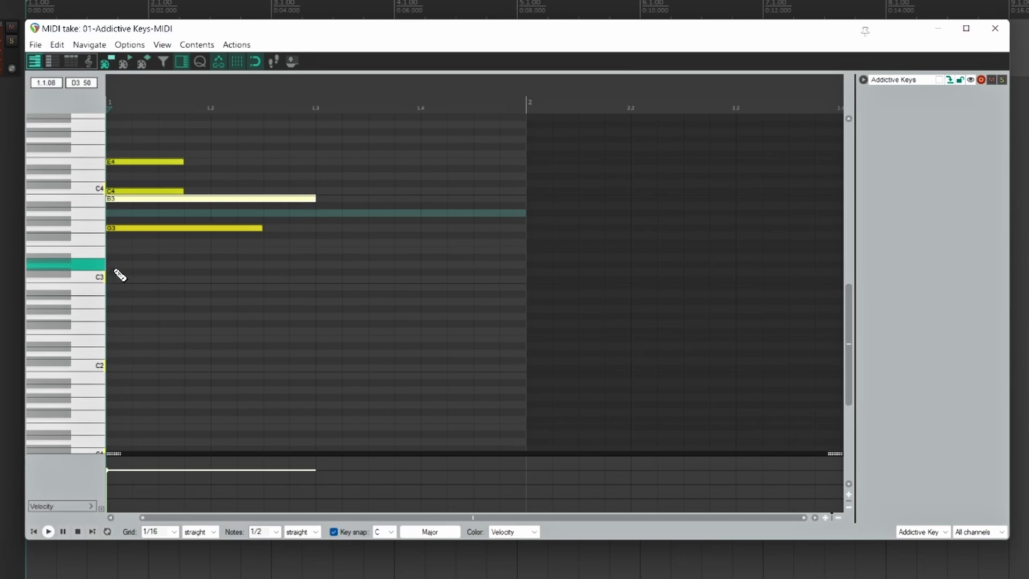
{"action": "left_click", "coordinate": [112, 265]}
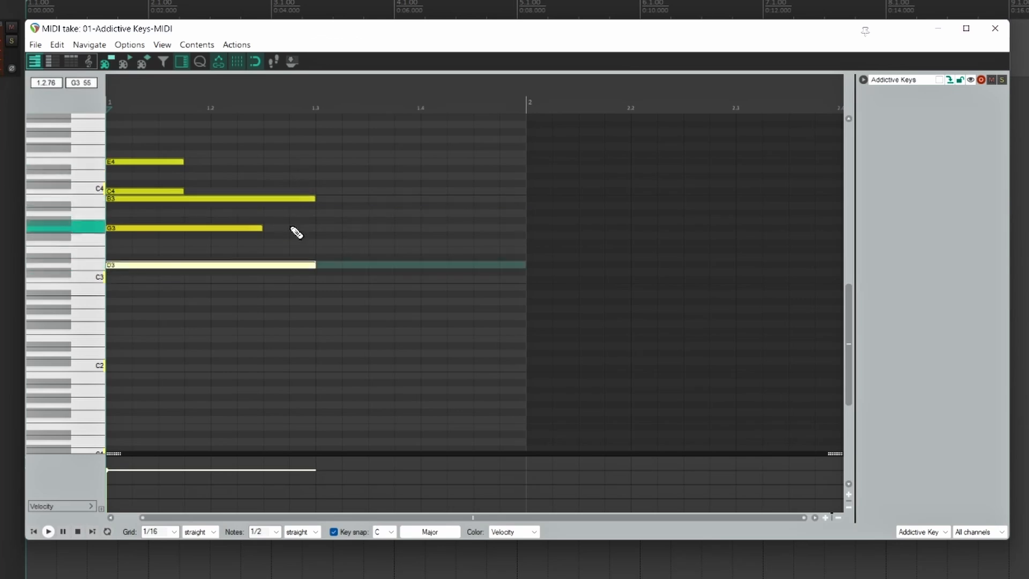
{"action": "left_click_drag", "start_coordinate": [216, 287], "coordinate": [205, 239]}
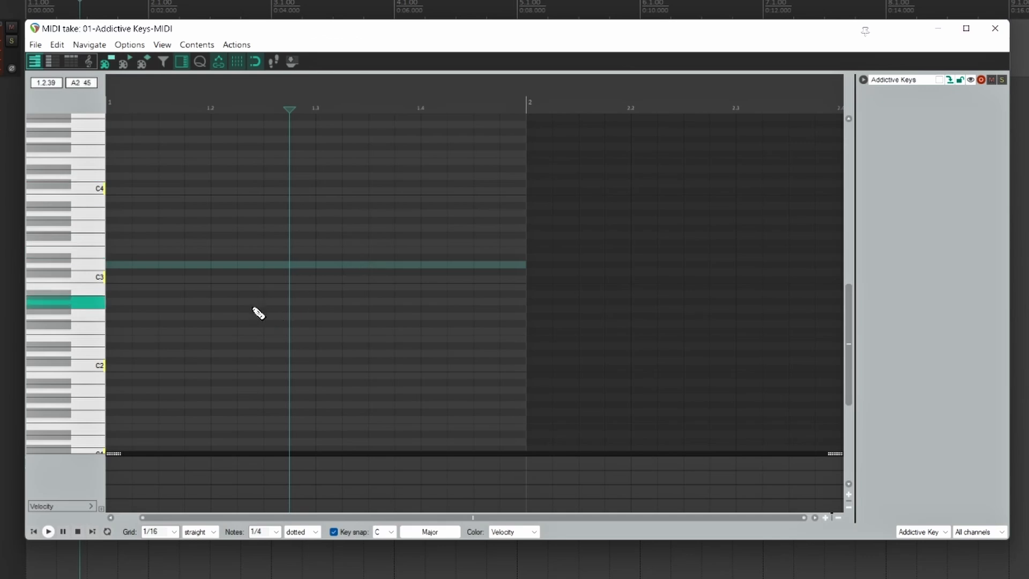
- Try placing E3, G3 and A3 notes with the dotted 1/4 length at the start of measure 1, and delete them all
{"action": "left_click", "coordinate": [112, 228]}
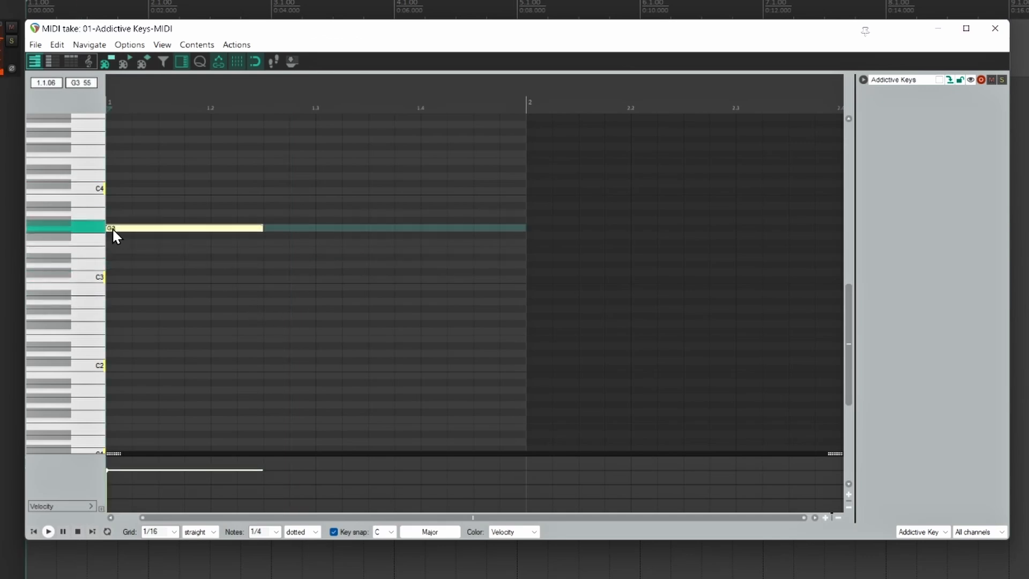
{"action": "double_click", "coordinate": [156, 228]}
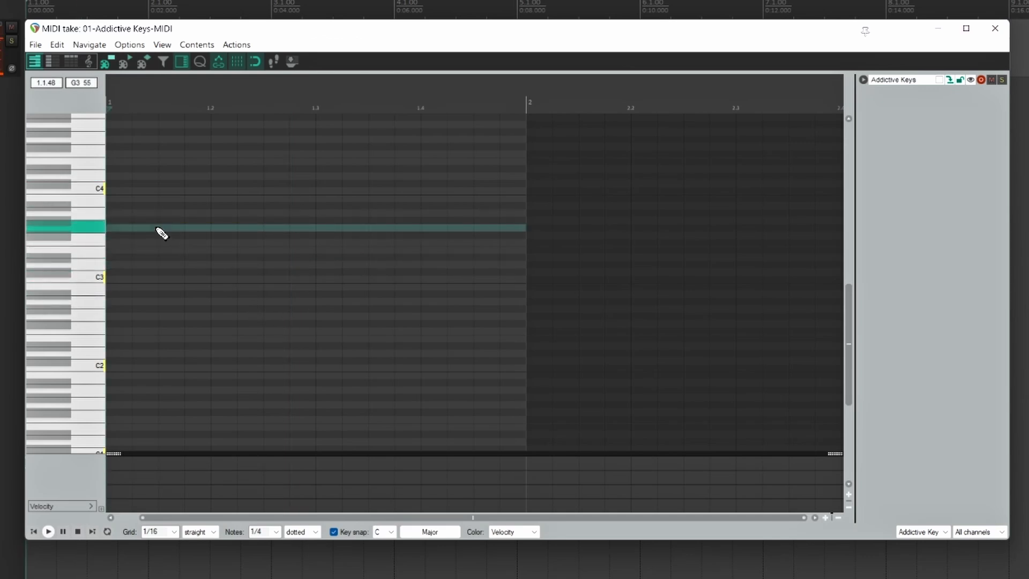
{"action": "left_click", "coordinate": [113, 251]}
{"action": "left_click", "coordinate": [113, 228]}
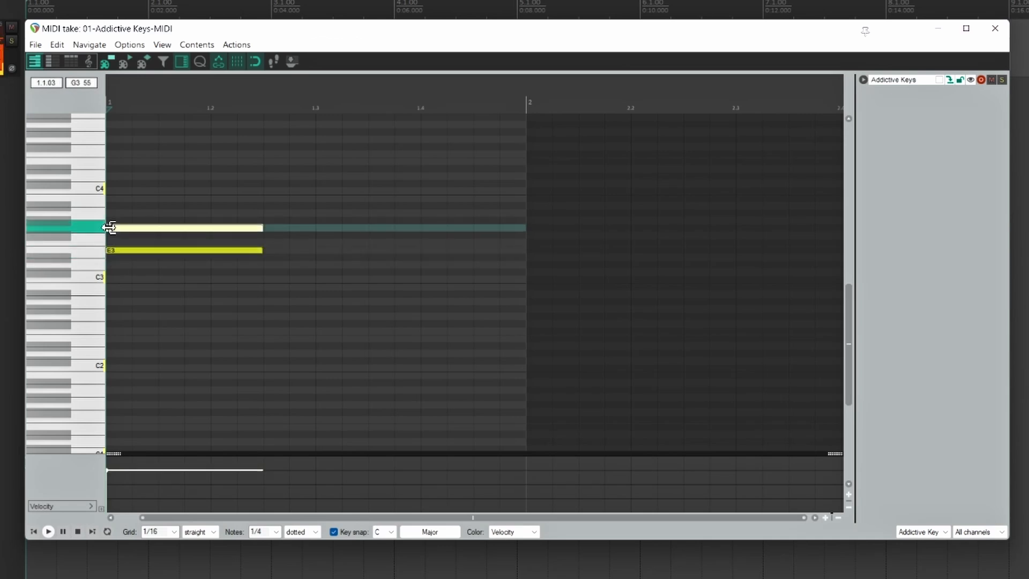
{"action": "left_click", "coordinate": [112, 213]}
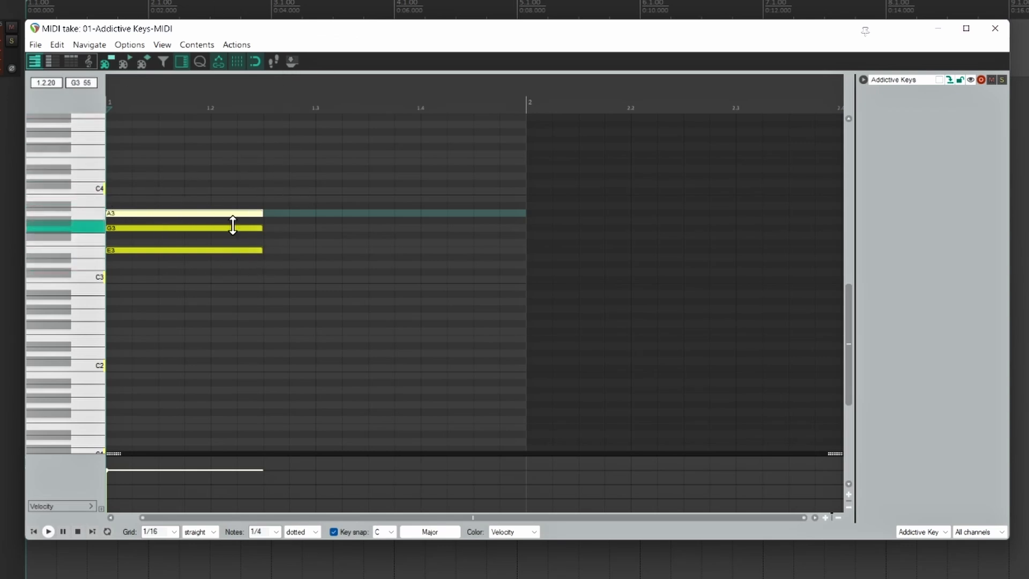
{"action": "left_click_drag", "start_coordinate": [193, 290], "coordinate": [196, 182]}
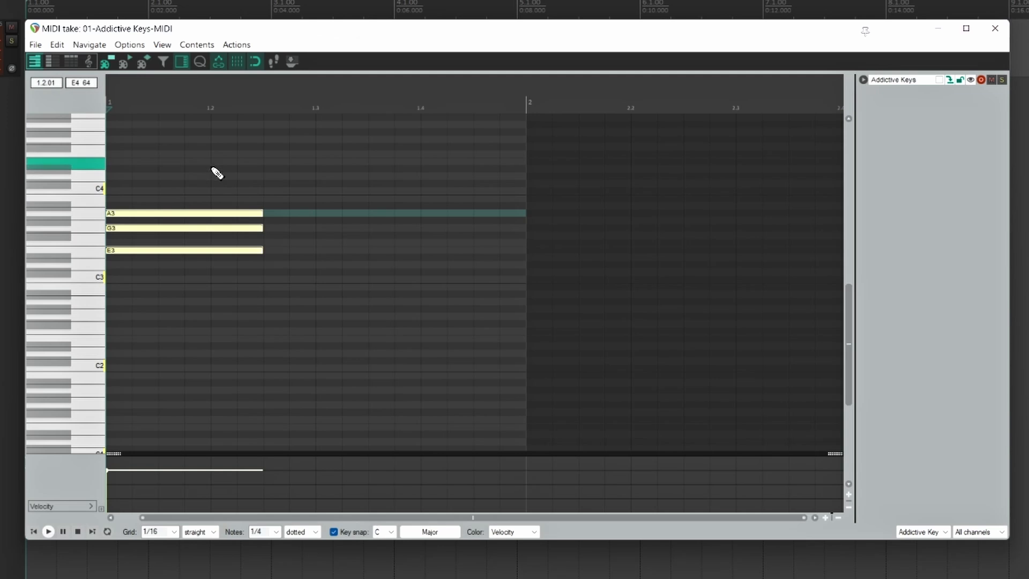
{"action": "key", "text": "Delete"}
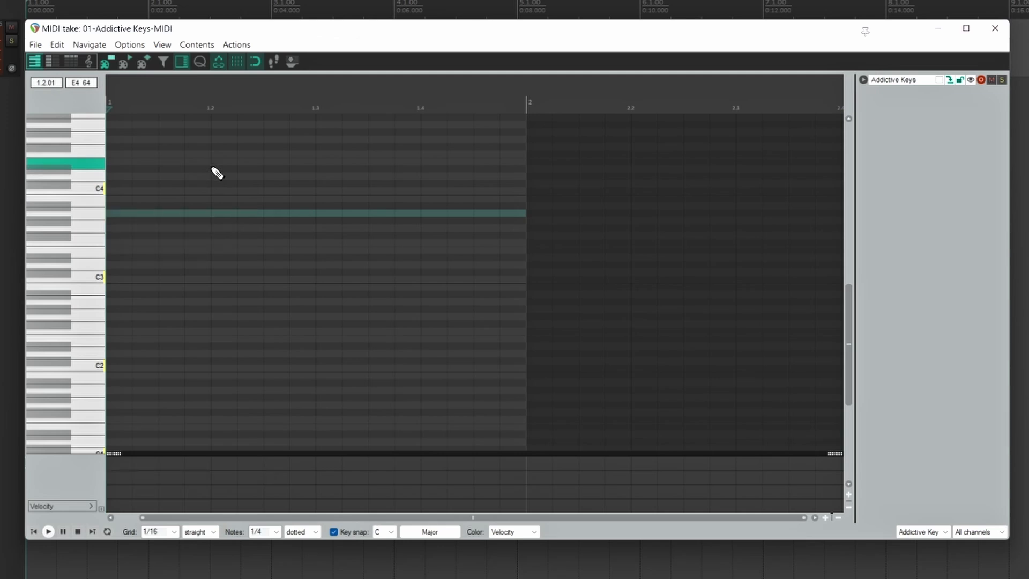
- Set the default mouse modifier for left click in the MIDI piano roll context to Insert note (Just insert) and apply it
{"action": "left_click", "coordinate": [130, 45]}
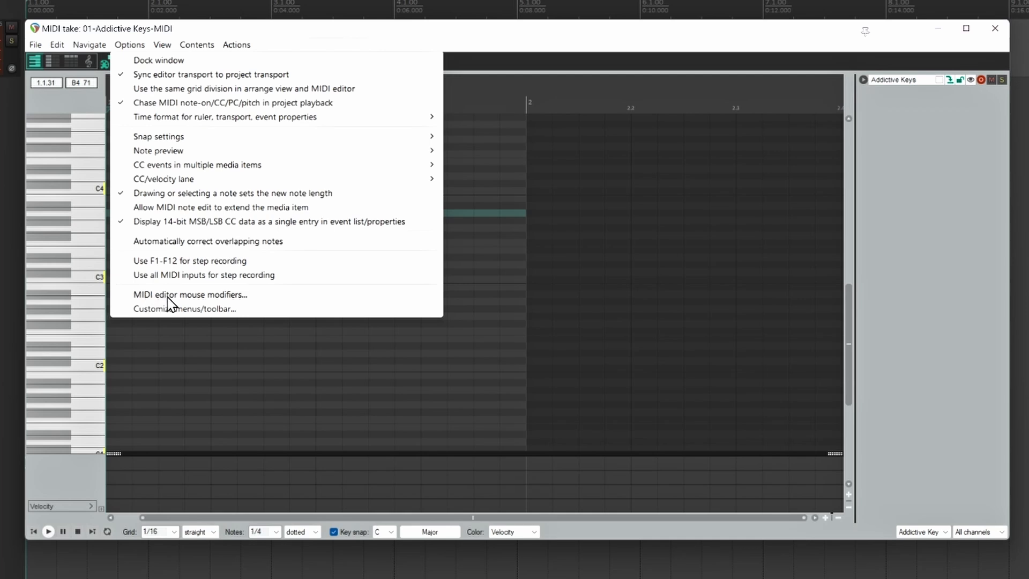
{"action": "left_click", "coordinate": [194, 295]}
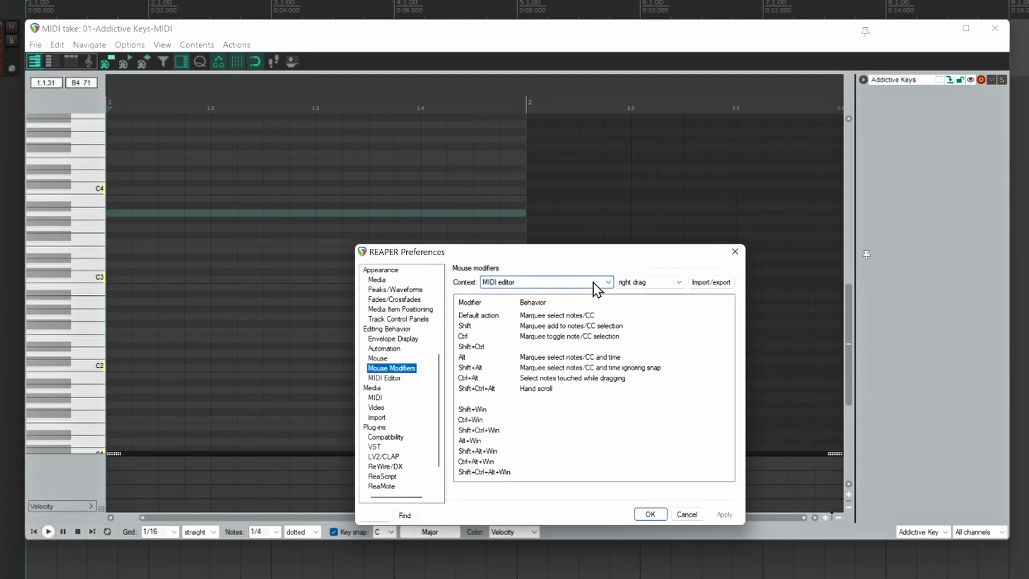
{"action": "left_click", "coordinate": [610, 283]}
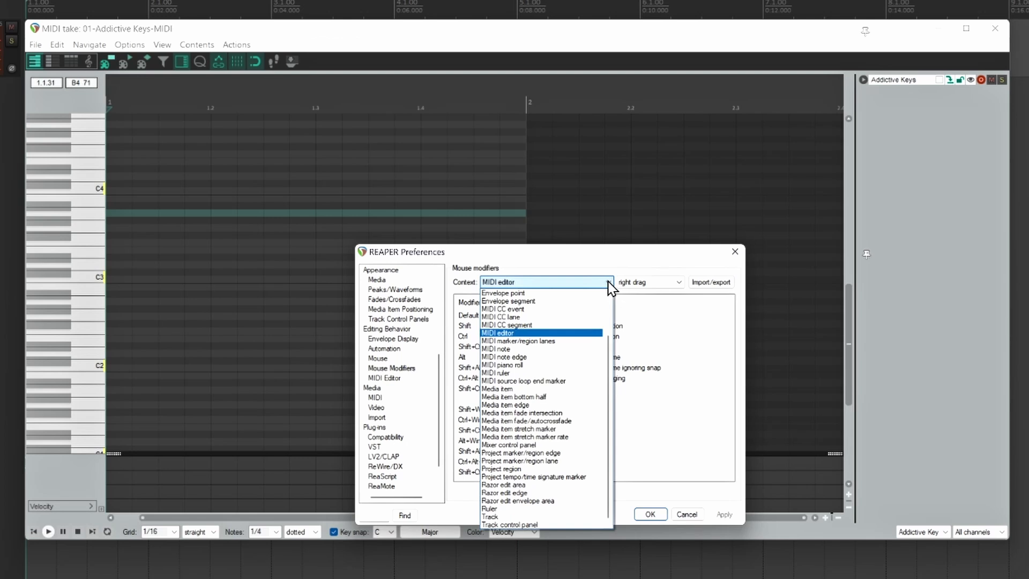
{"action": "left_click", "coordinate": [542, 365]}
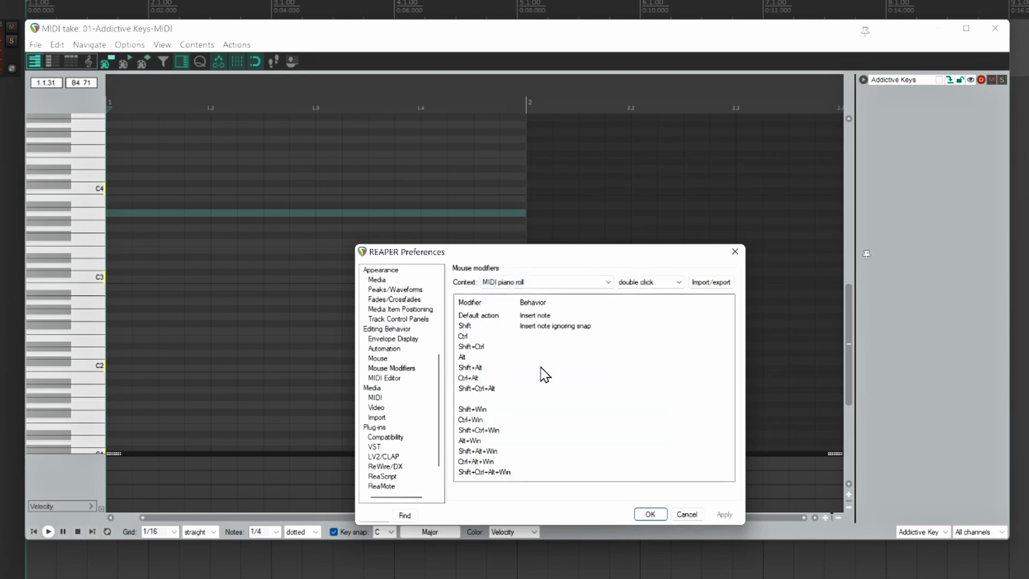
{"action": "left_click", "coordinate": [678, 282]}
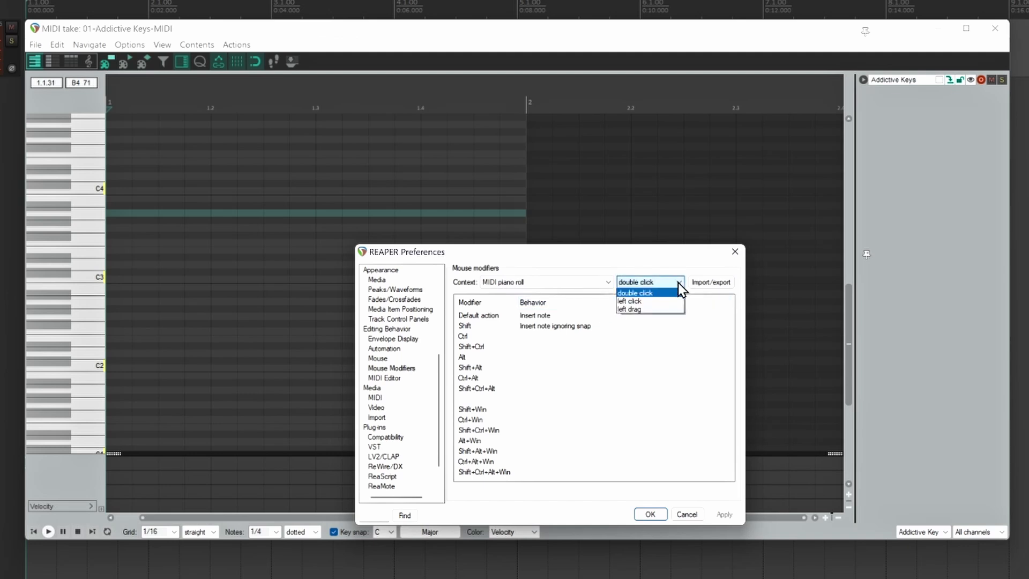
{"action": "left_click", "coordinate": [657, 303]}
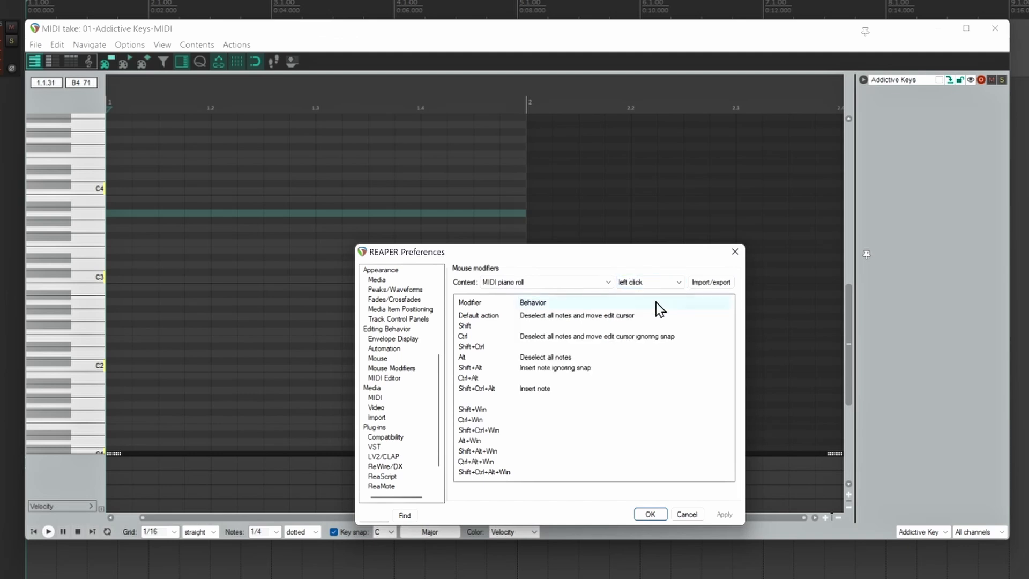
{"action": "double_click", "coordinate": [534, 317]}
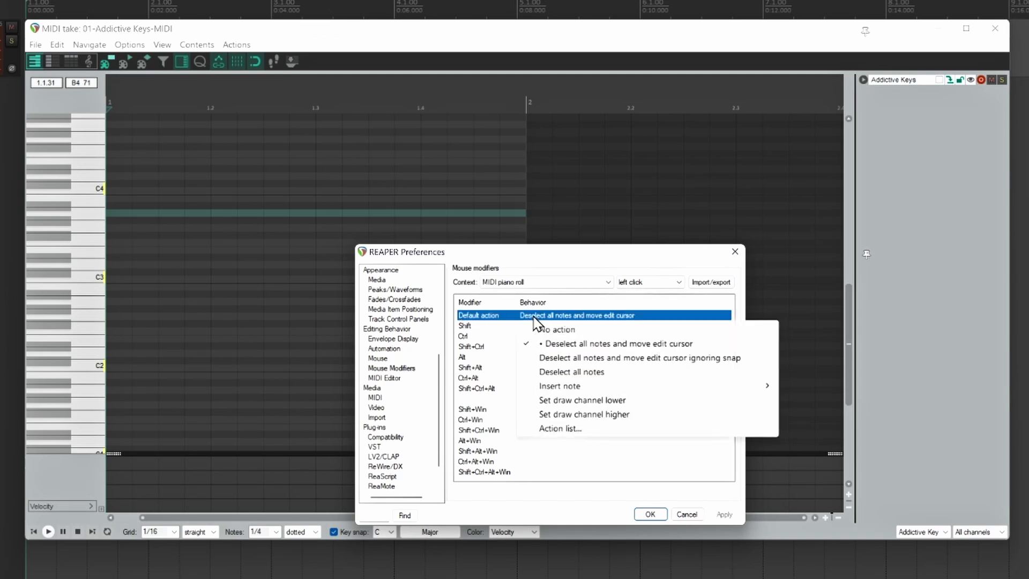
{"action": "mouse_move", "coordinate": [601, 389]}
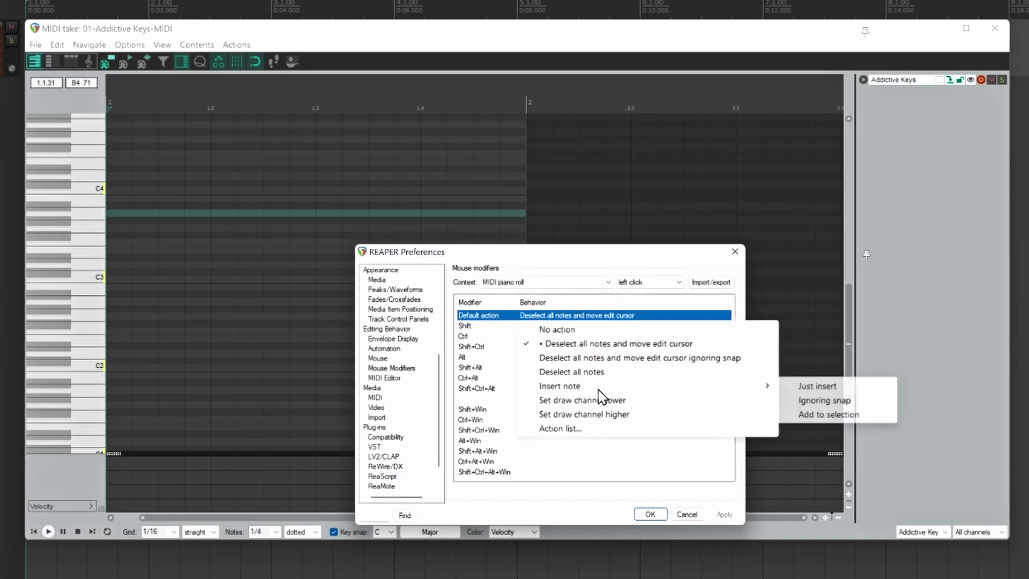
{"action": "left_click", "coordinate": [821, 386]}
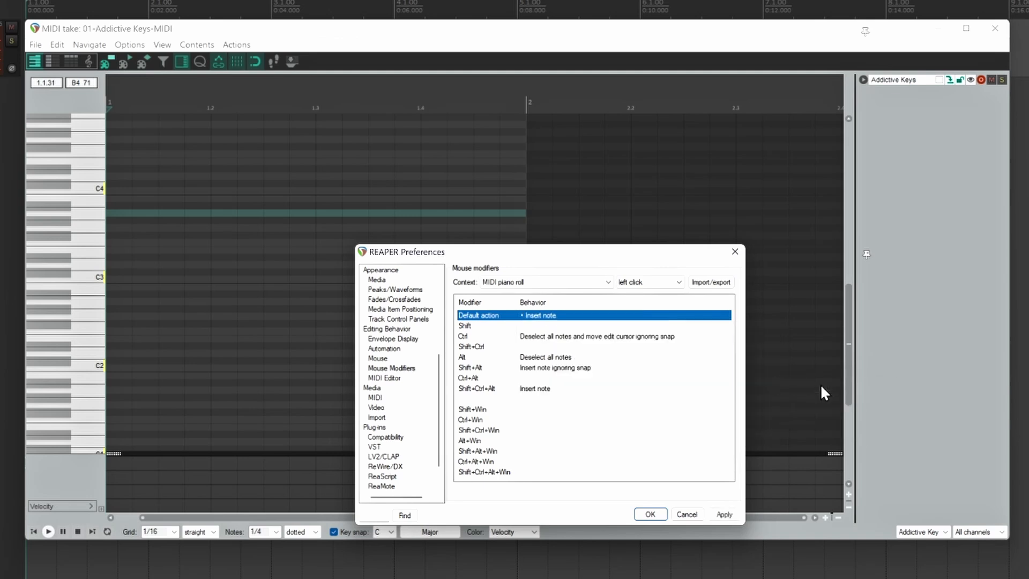
{"action": "left_click", "coordinate": [724, 514]}
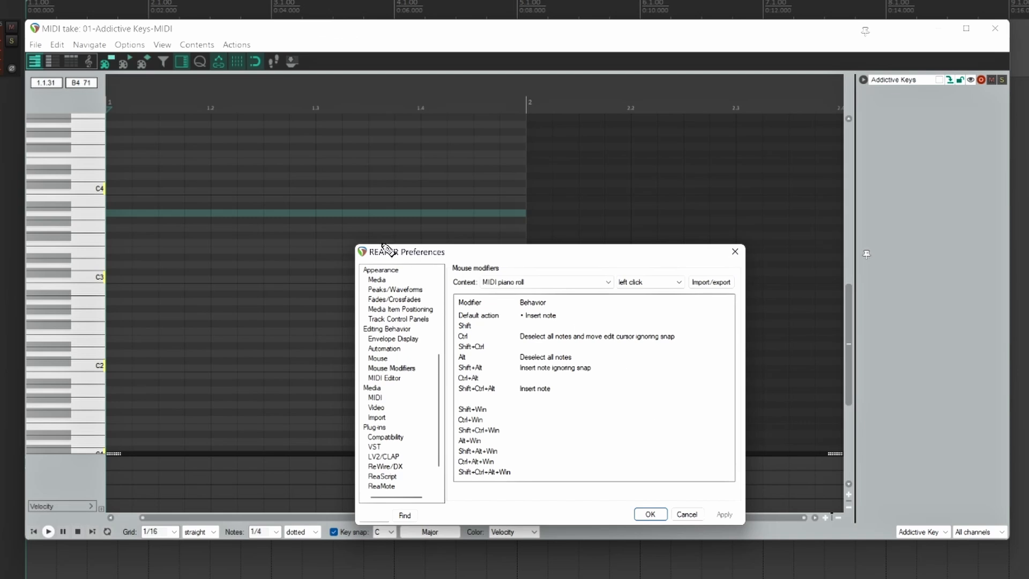
- Test the new note insertion by adding A3, D4, F4 and G4 at measure 1's start, D3 one sixteenth in, and G2 after beat 1.2
{"action": "left_click", "coordinate": [111, 214]}
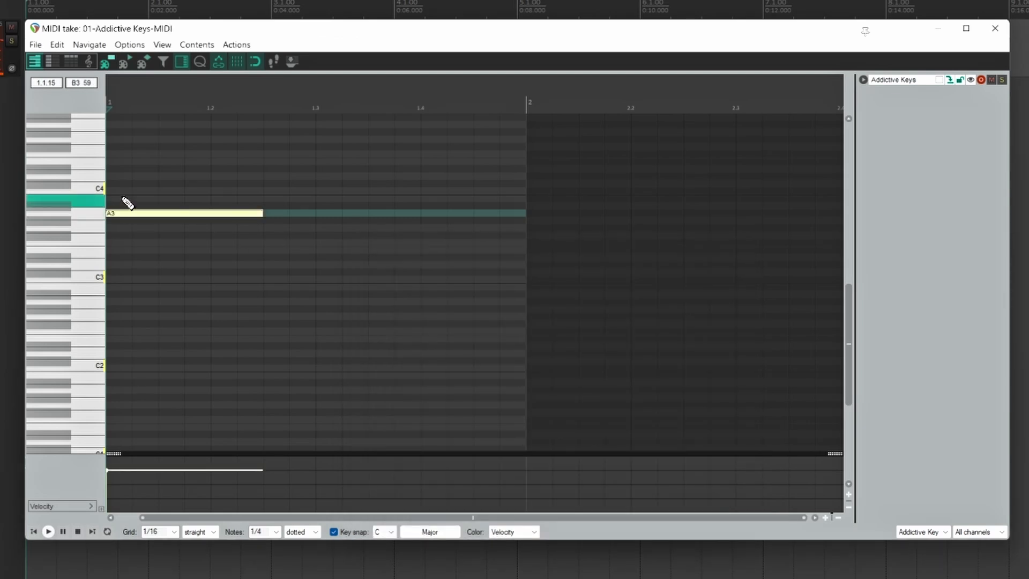
{"action": "left_click", "coordinate": [115, 177]}
{"action": "left_click", "coordinate": [108, 154]}
{"action": "left_click", "coordinate": [128, 139]}
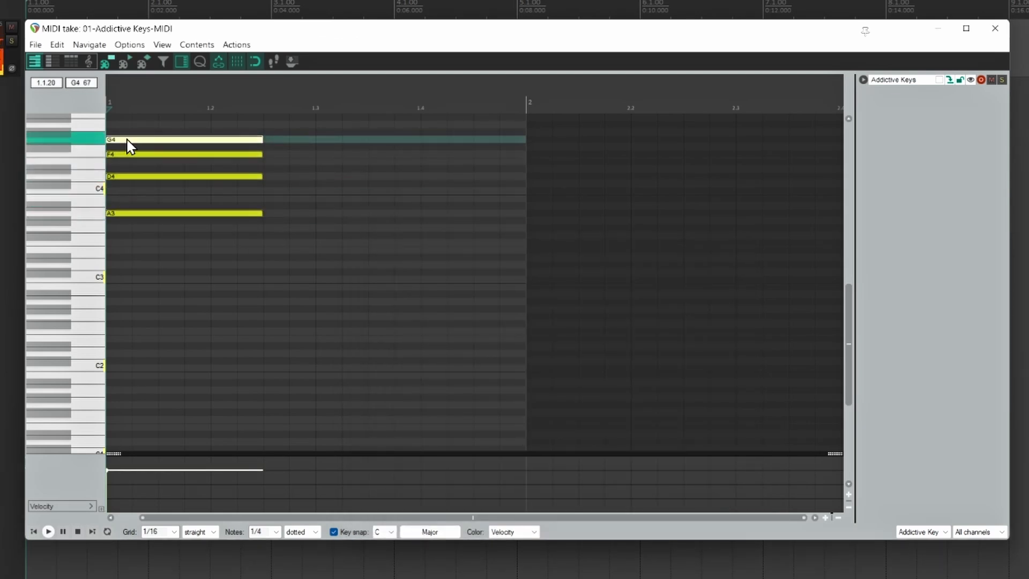
{"action": "left_click", "coordinate": [153, 265]}
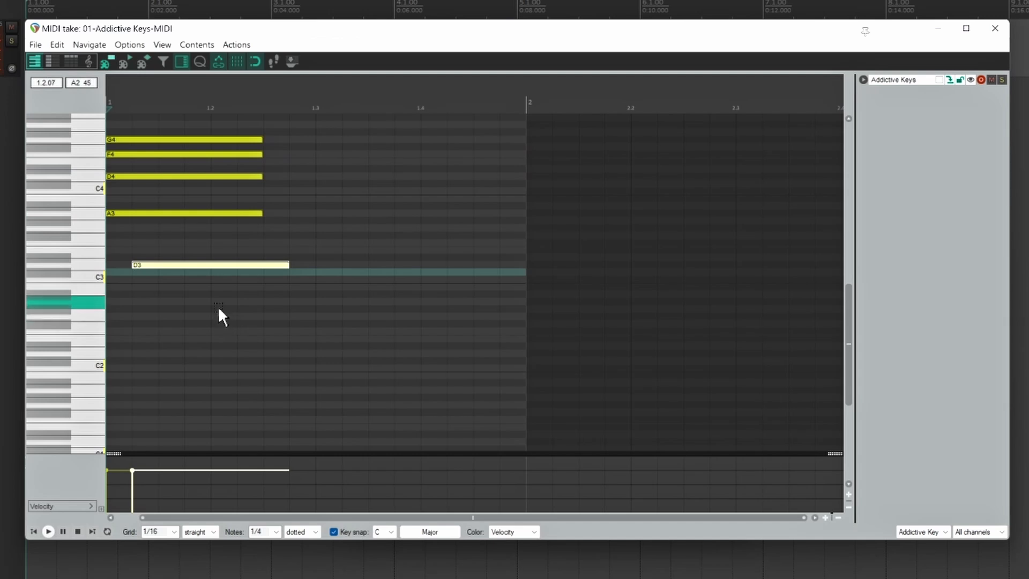
{"action": "left_click_drag", "start_coordinate": [219, 315], "coordinate": [200, 131]}
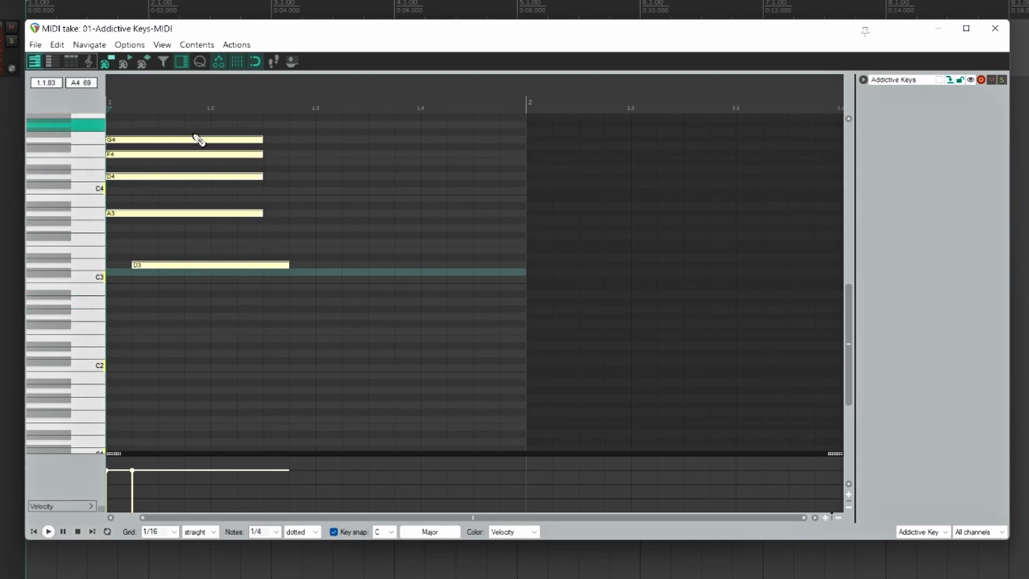
{"action": "left_click", "coordinate": [239, 316]}
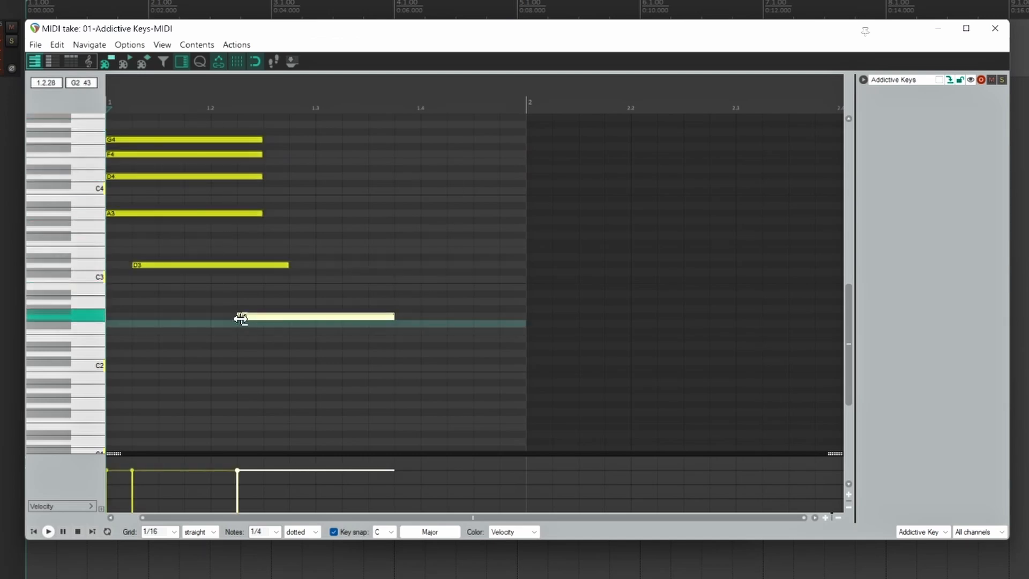
- Delete the D3 and G2 test notes and the rest of the test notes in measure 1
{"action": "double_click", "coordinate": [177, 265]}
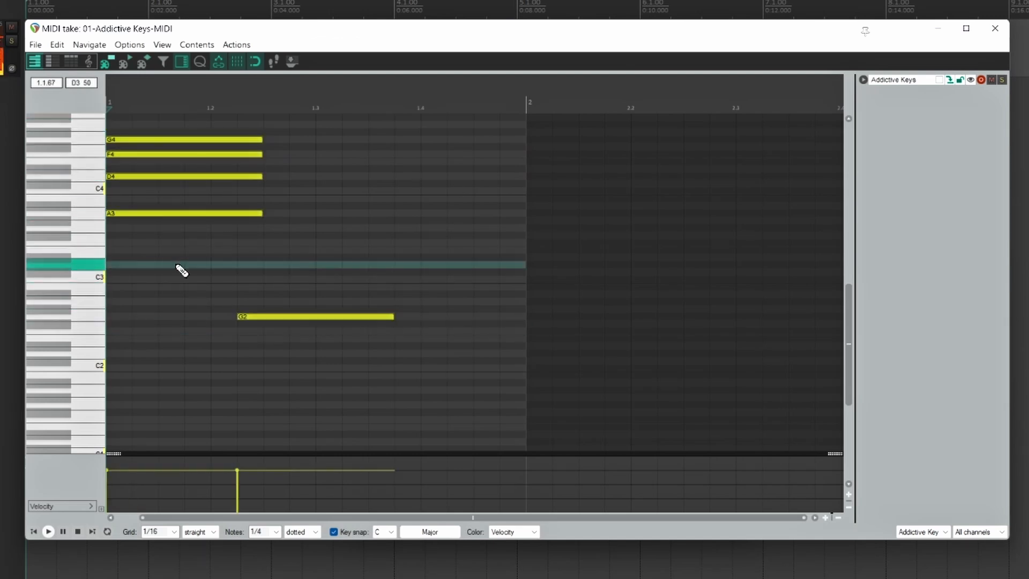
{"action": "double_click", "coordinate": [260, 316]}
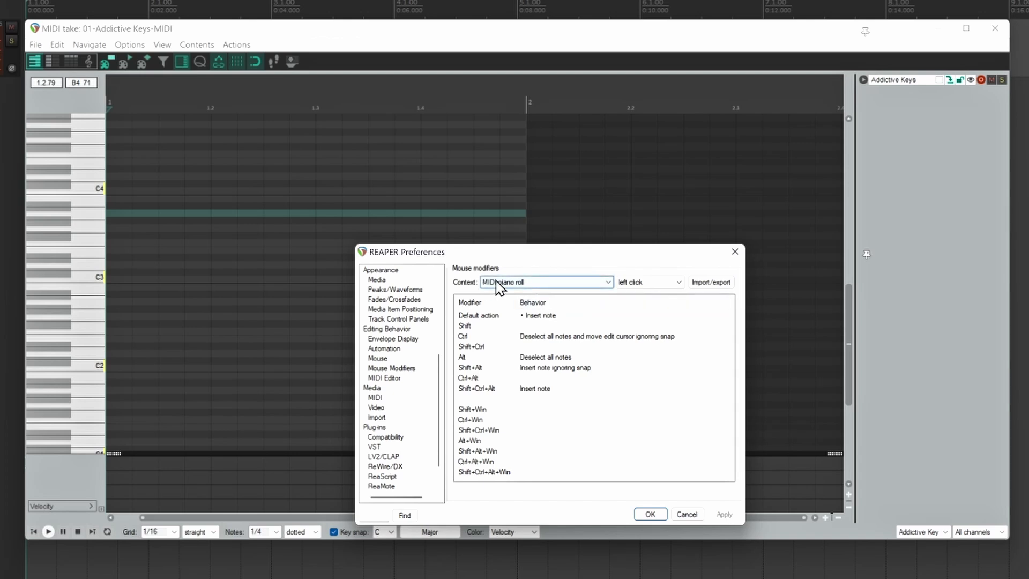
- In the MIDI note left drag mouse modifiers, set Shift+Alt to stretch notes (arpeggiate/chordize) ignoring snap
{"action": "left_click", "coordinate": [545, 283]}
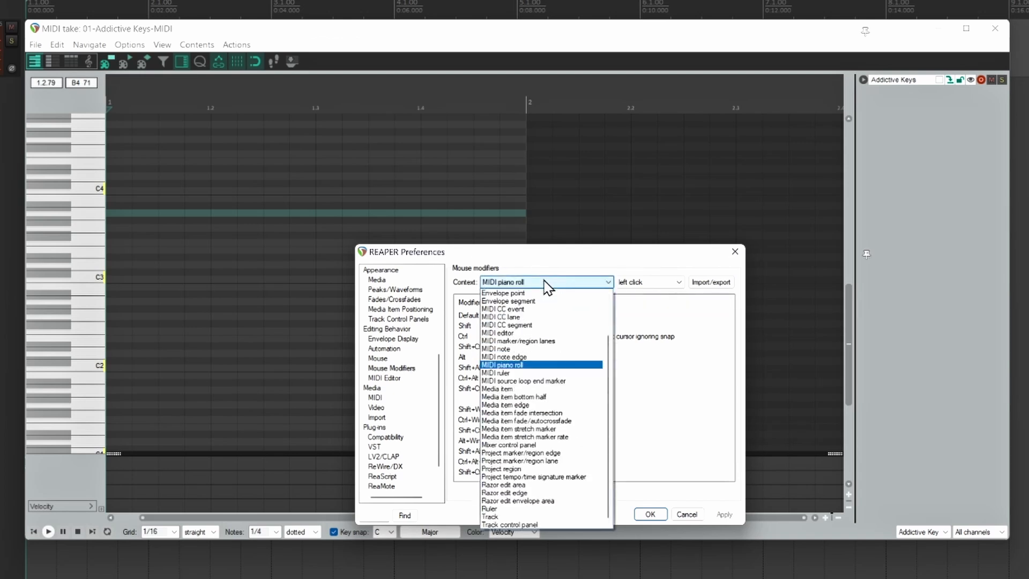
{"action": "left_click", "coordinate": [525, 349]}
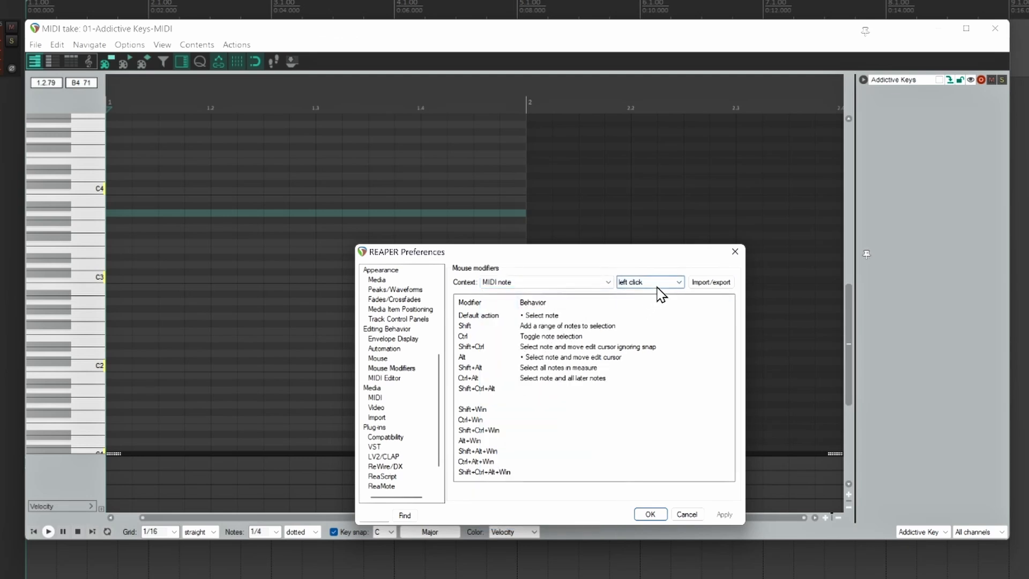
{"action": "left_click", "coordinate": [678, 281]}
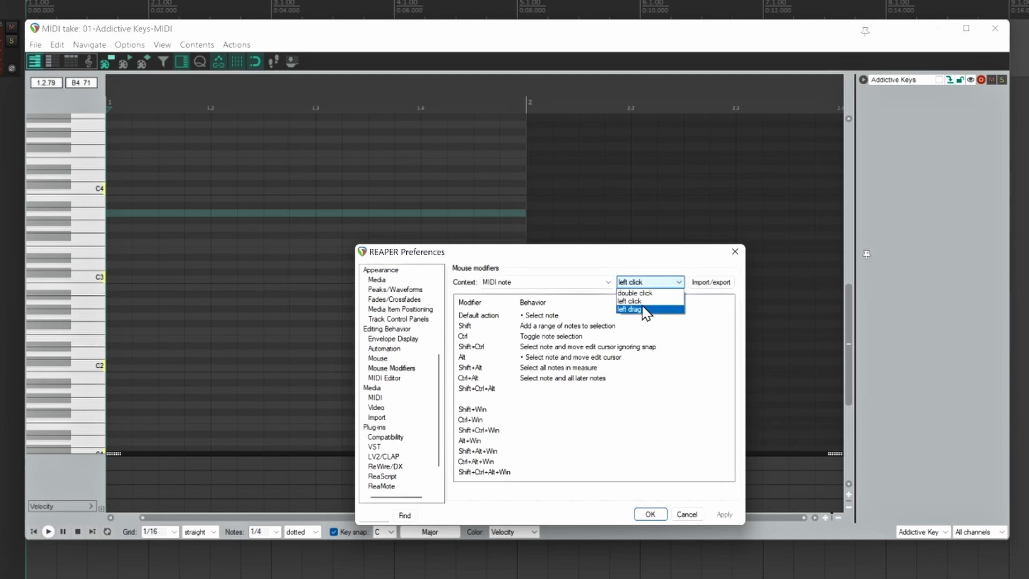
{"action": "left_click", "coordinate": [638, 309]}
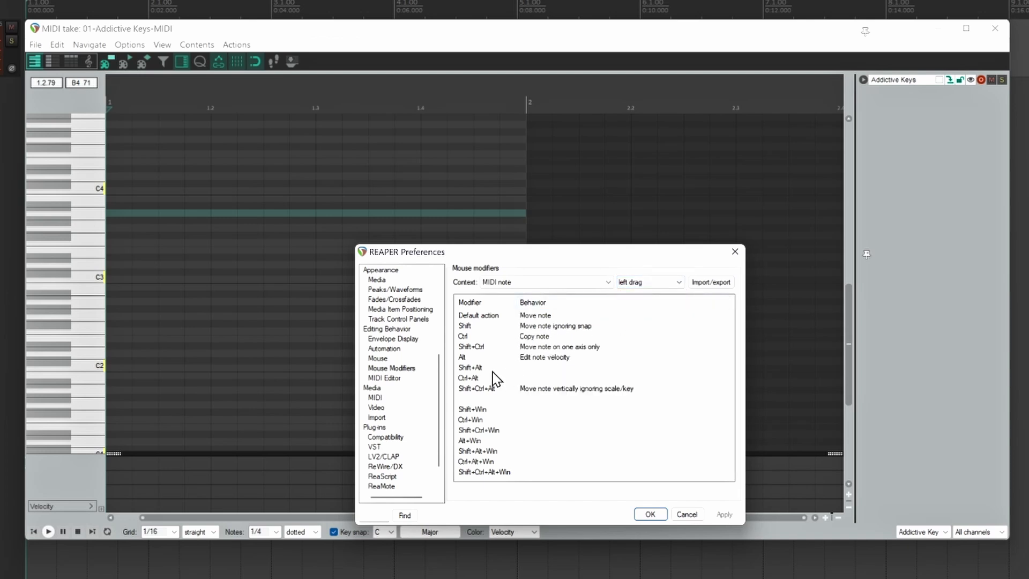
{"action": "left_click", "coordinate": [542, 370]}
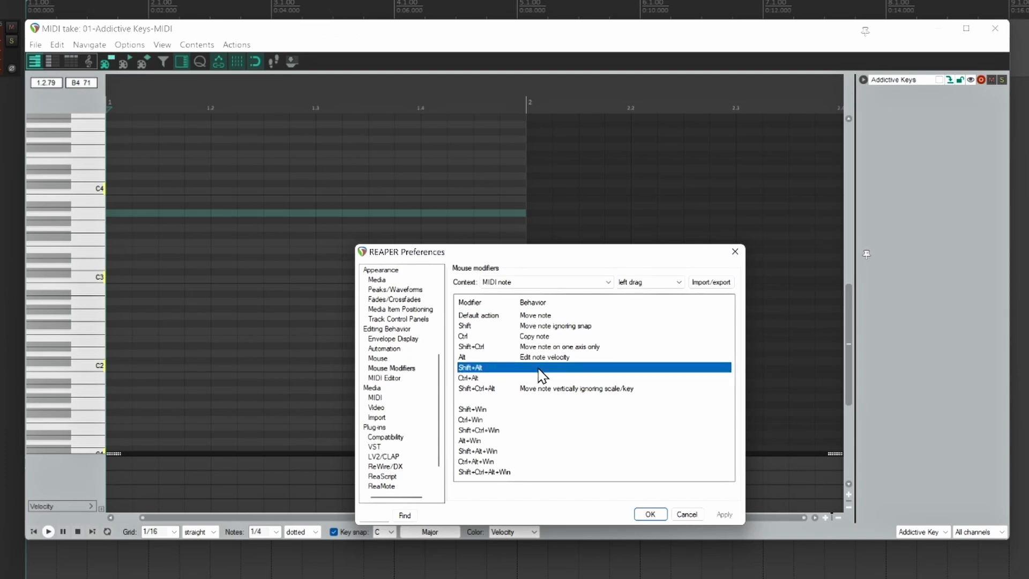
{"action": "left_click", "coordinate": [538, 369]}
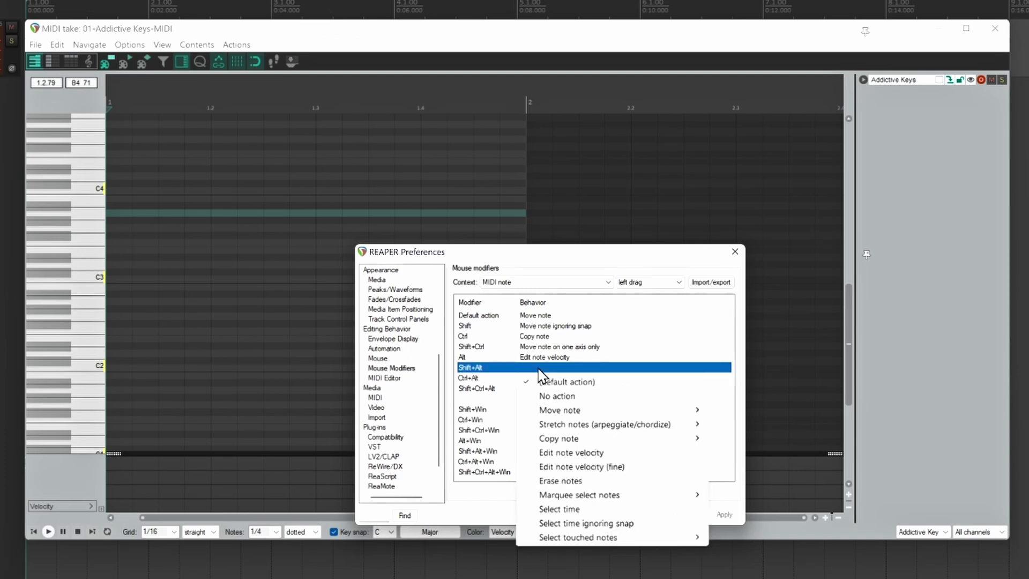
{"action": "mouse_move", "coordinate": [558, 425]}
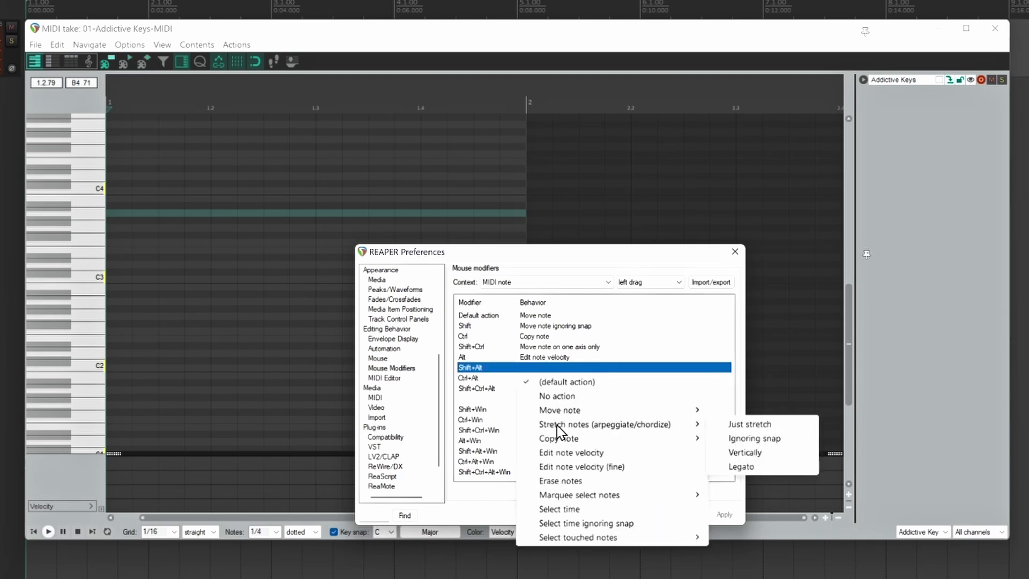
{"action": "left_click", "coordinate": [753, 438]}
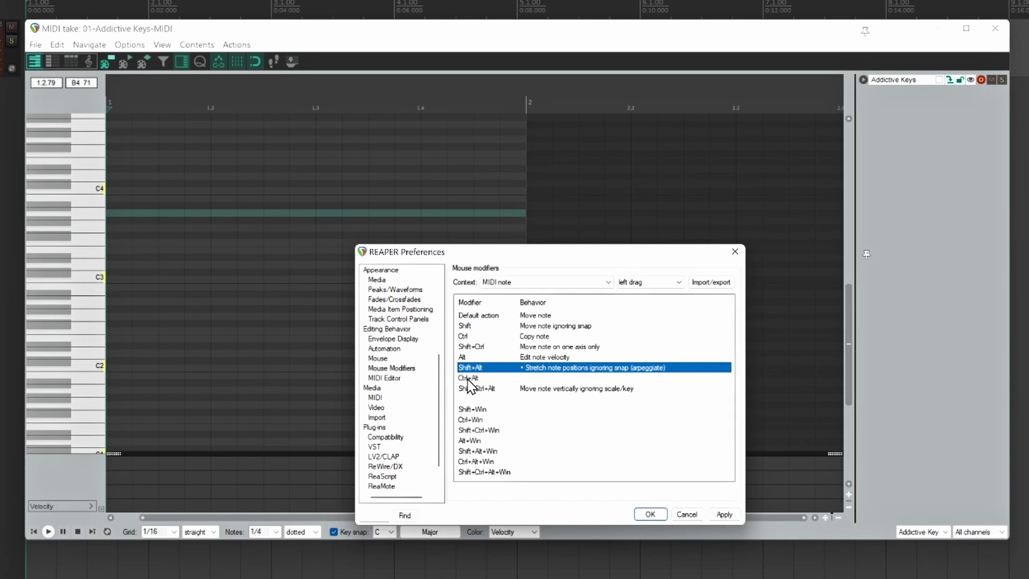
- Set the Ctrl+Alt modifier for MIDI note left drag to Just stretch, apply the change and close the preferences
{"action": "double_click", "coordinate": [544, 378]}
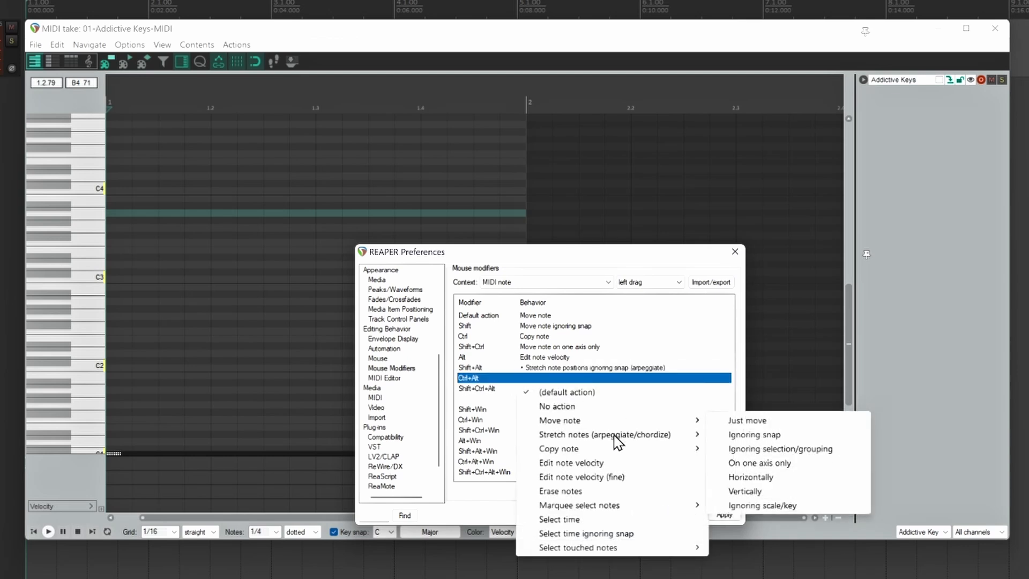
{"action": "mouse_move", "coordinate": [622, 437]}
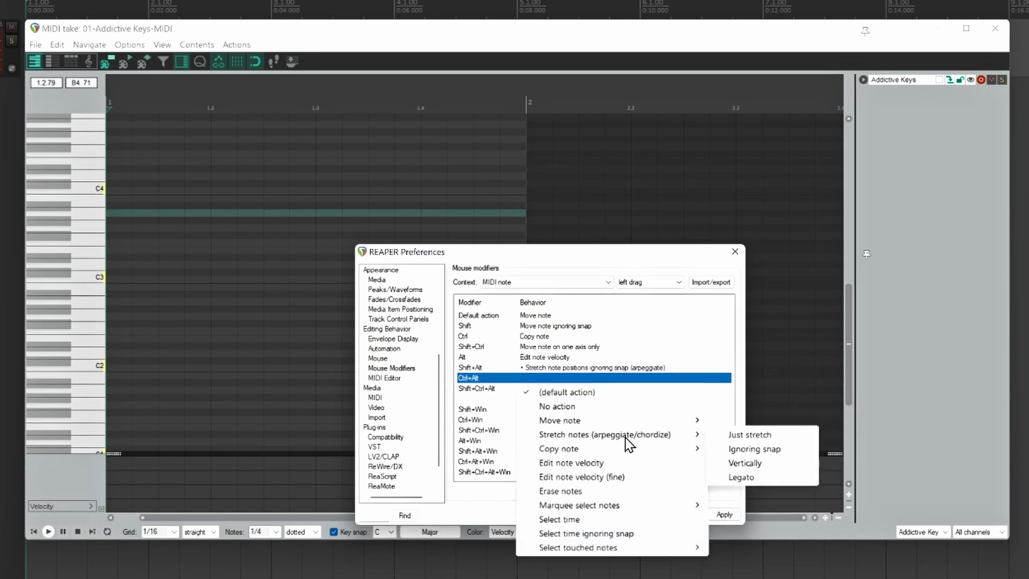
{"action": "left_click", "coordinate": [764, 435]}
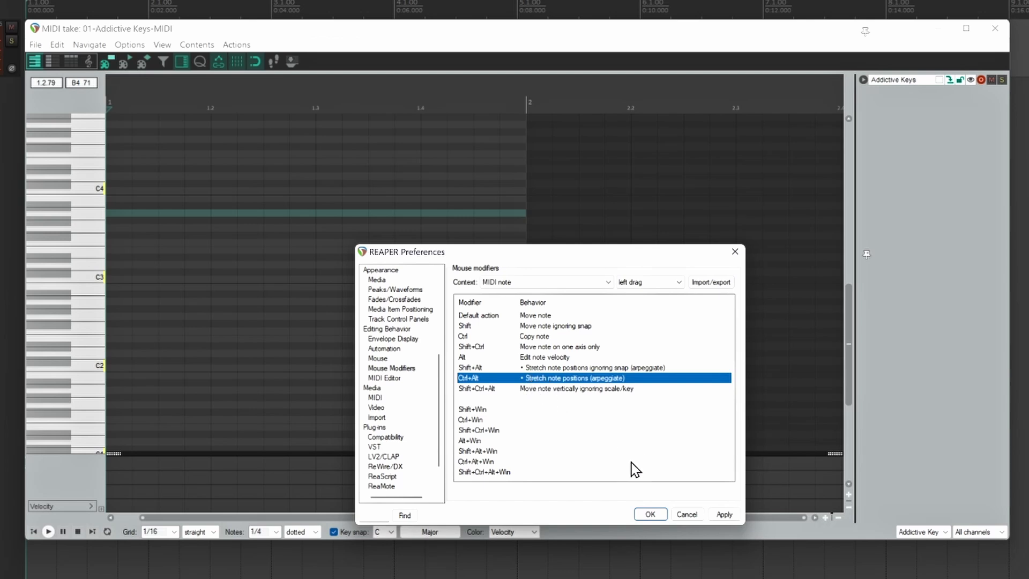
{"action": "left_click", "coordinate": [725, 516]}
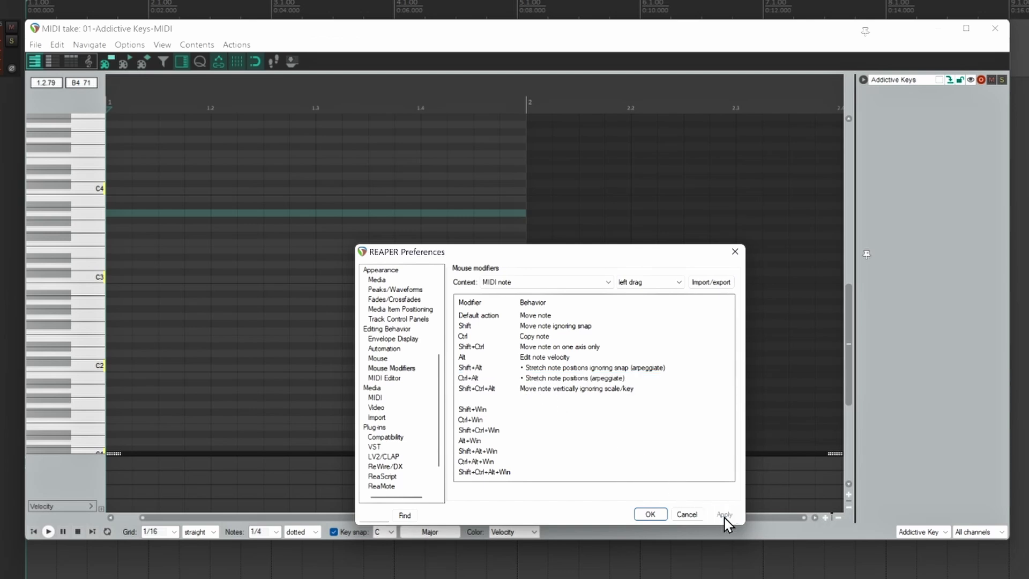
{"action": "left_click", "coordinate": [650, 514]}
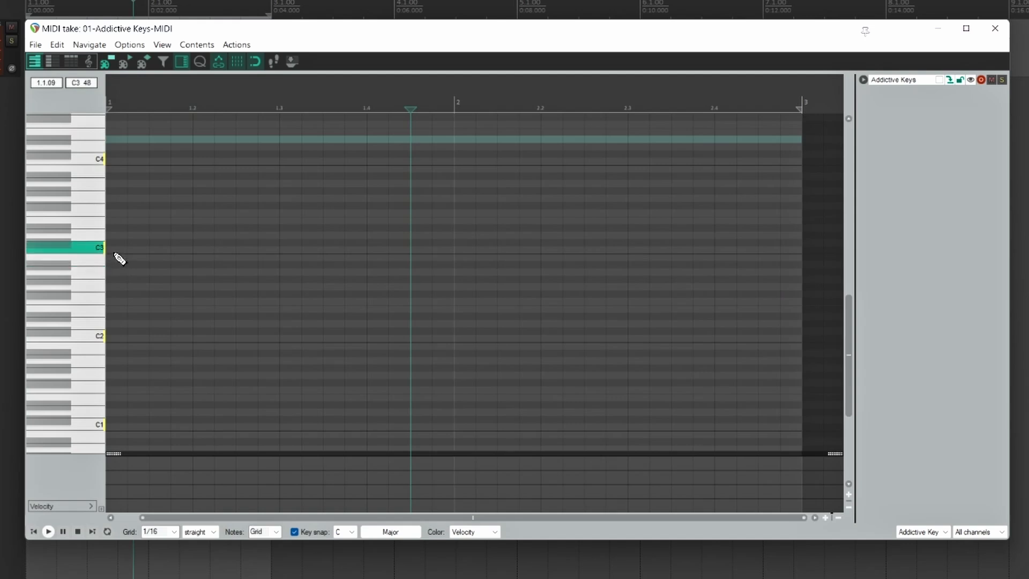
- Add C3 at the start of measure 1, lengthen it to a whole note, and stack E3, G3 and B3 on it
{"action": "left_click", "coordinate": [115, 250]}
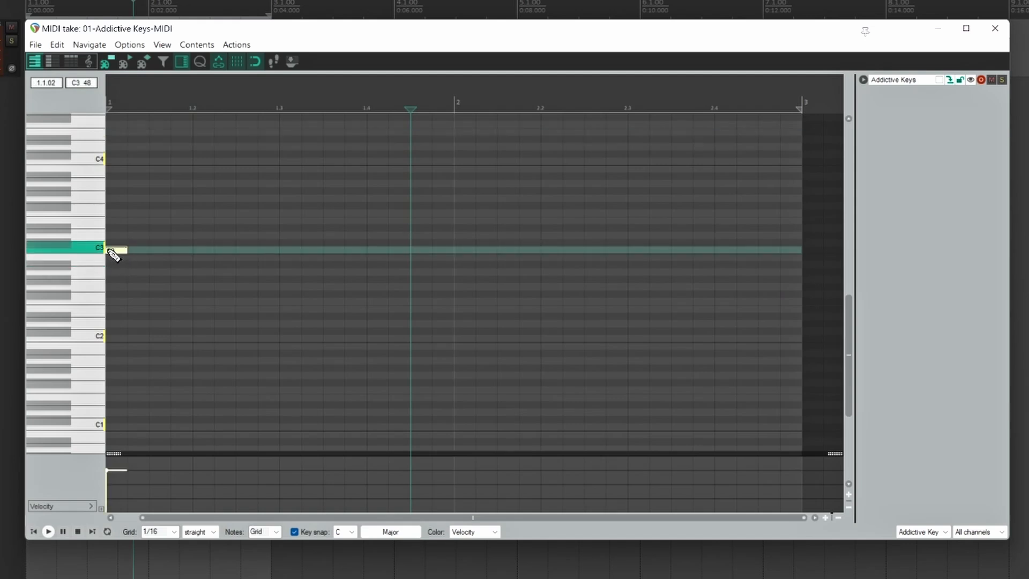
{"action": "left_click_drag", "start_coordinate": [119, 250], "coordinate": [454, 267]}
{"action": "left_click", "coordinate": [114, 222]}
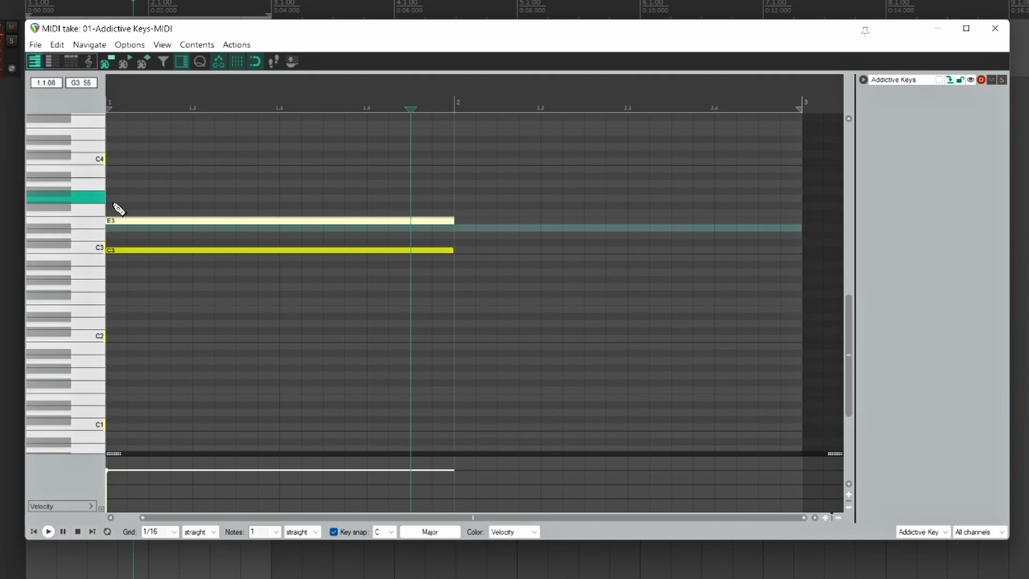
{"action": "left_click", "coordinate": [114, 198]}
{"action": "left_click", "coordinate": [114, 169]}
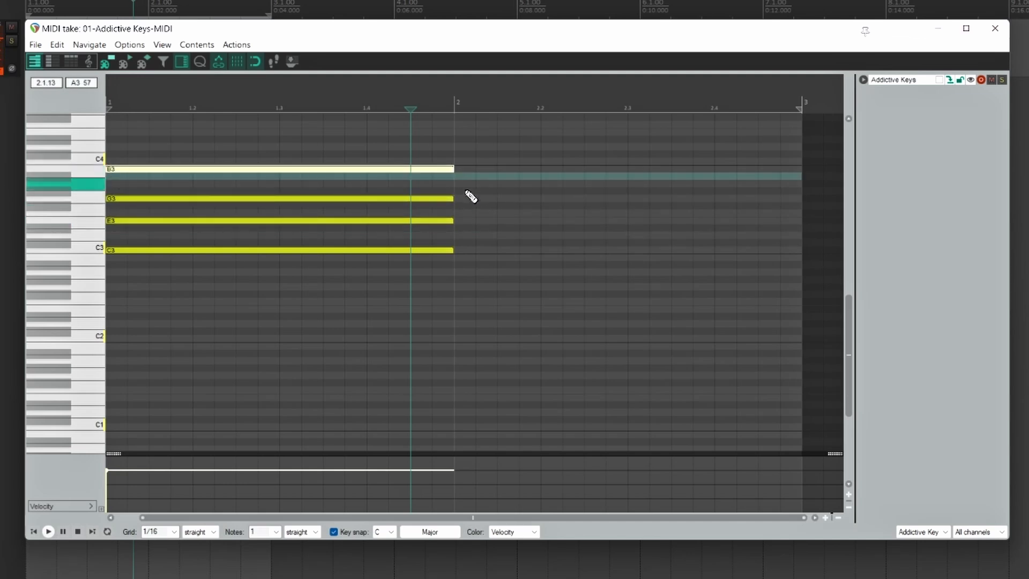
- Add a chord of whole notes A2, D3, G3 and B3 at the start of measure 2
{"action": "left_click", "coordinate": [458, 272]}
{"action": "left_click", "coordinate": [457, 236]}
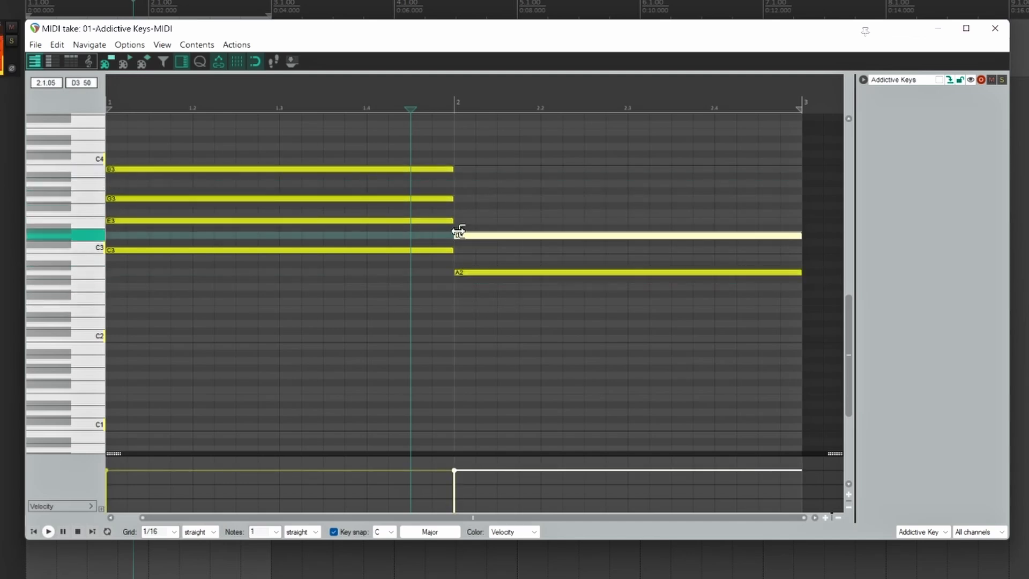
{"action": "left_click", "coordinate": [458, 198]}
{"action": "left_click", "coordinate": [458, 168]}
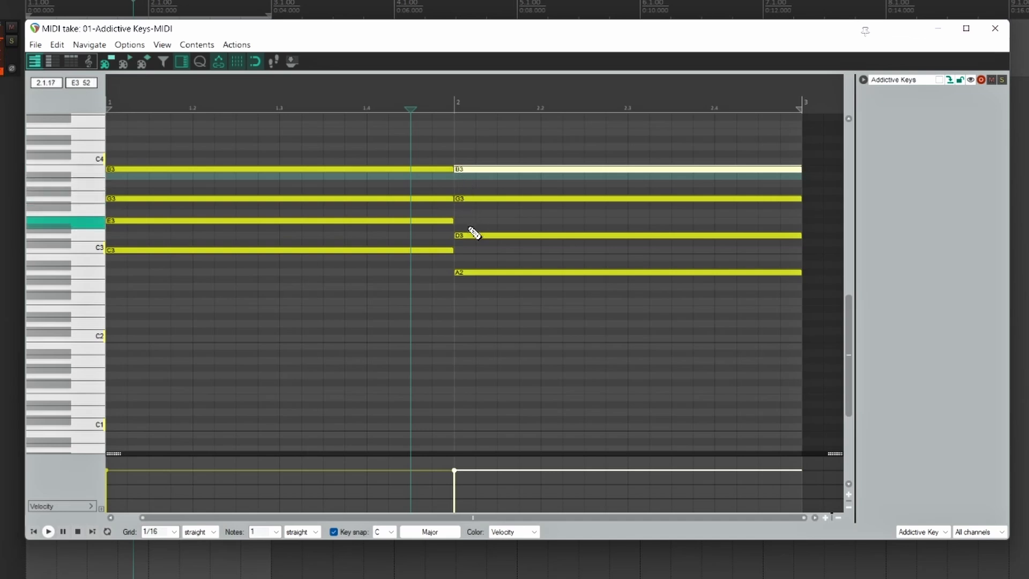
- Raise measure 2's B3 to D4 and G3 to A3, and add a dotted 1/2 E4 at the start of measure 1
{"action": "left_click_drag", "start_coordinate": [483, 168], "coordinate": [484, 149]}
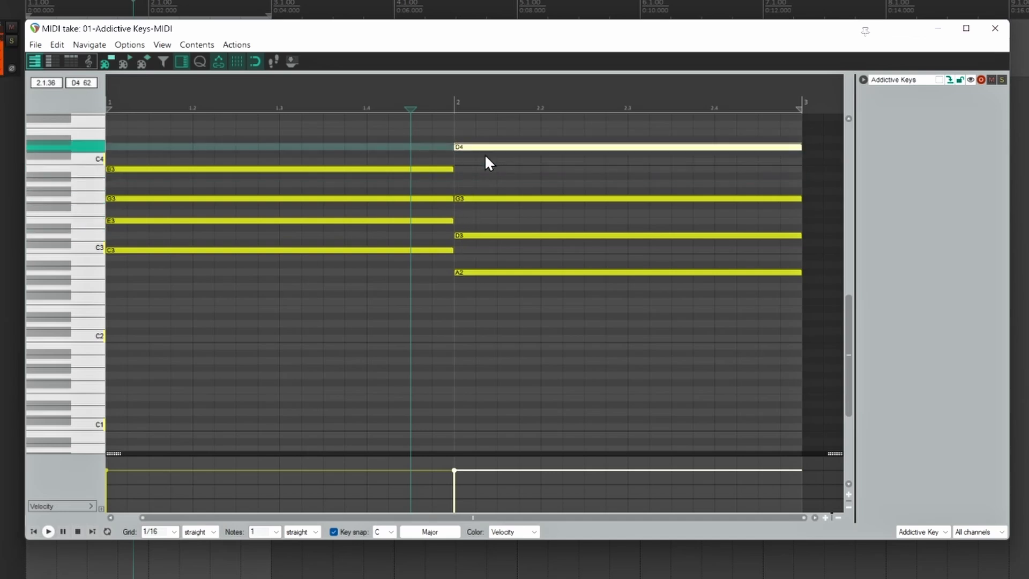
{"action": "left_click_drag", "start_coordinate": [471, 198], "coordinate": [473, 184]}
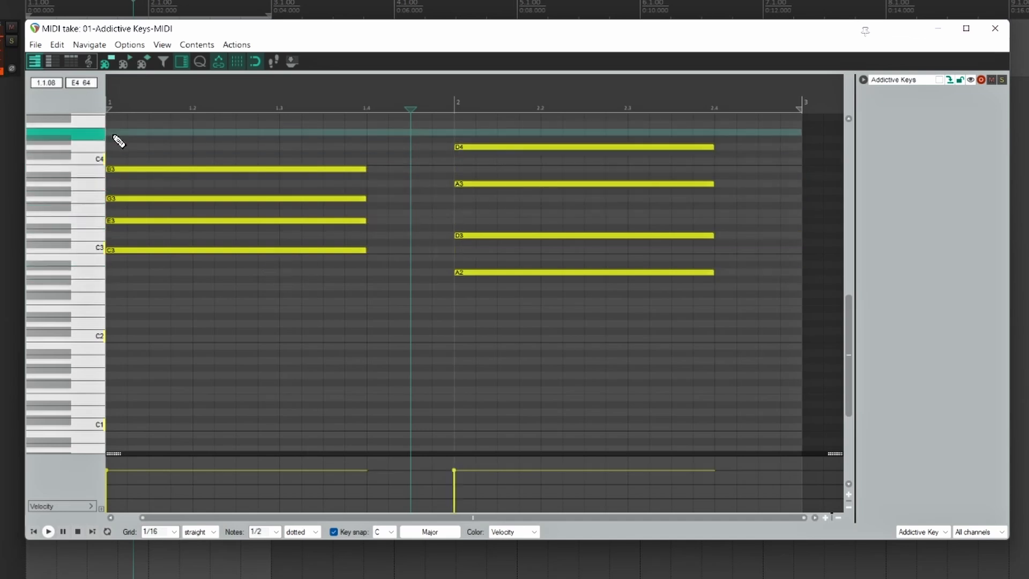
{"action": "left_click", "coordinate": [116, 132]}
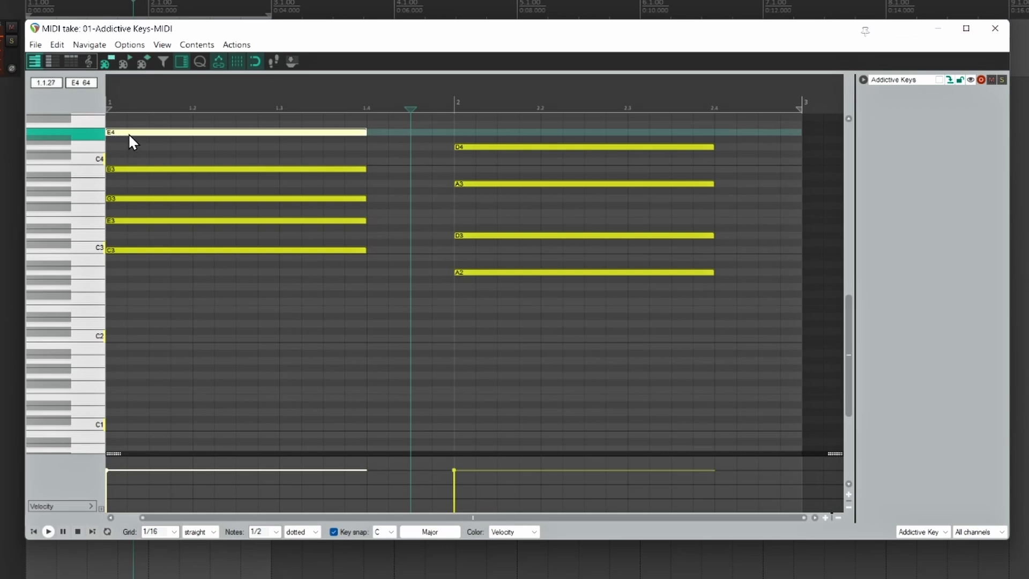
- Try arpeggiating the measure 1 chord and both chords together by stretching their note positions, and undo the changes
{"action": "left_click_drag", "start_coordinate": [204, 280], "coordinate": [229, 104]}
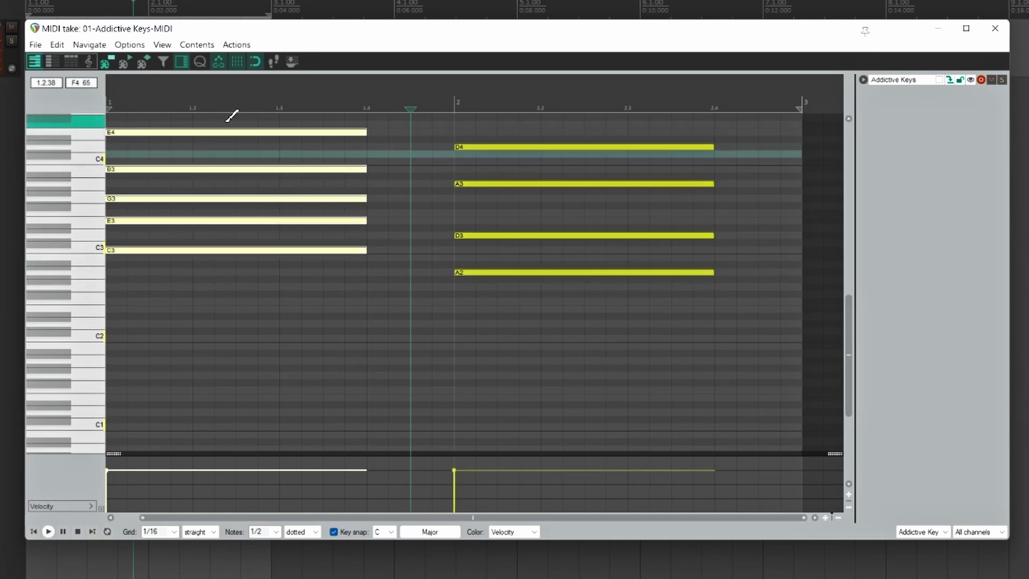
{"action": "left_click_drag", "start_coordinate": [214, 131], "coordinate": [191, 137]}
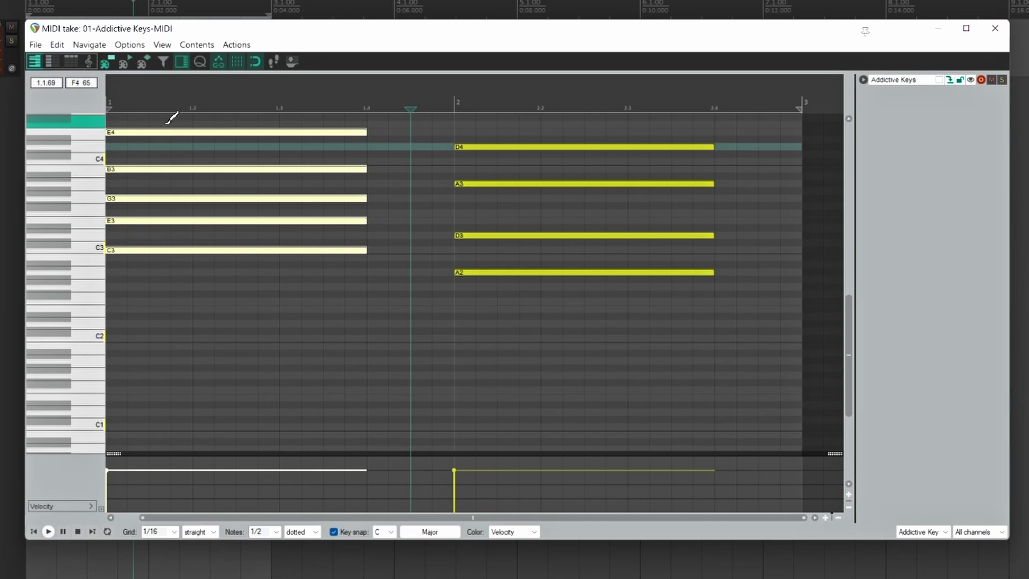
{"action": "key", "text": "ctrl+a"}
{"action": "left_click_drag", "start_coordinate": [163, 130], "coordinate": [240, 139]}
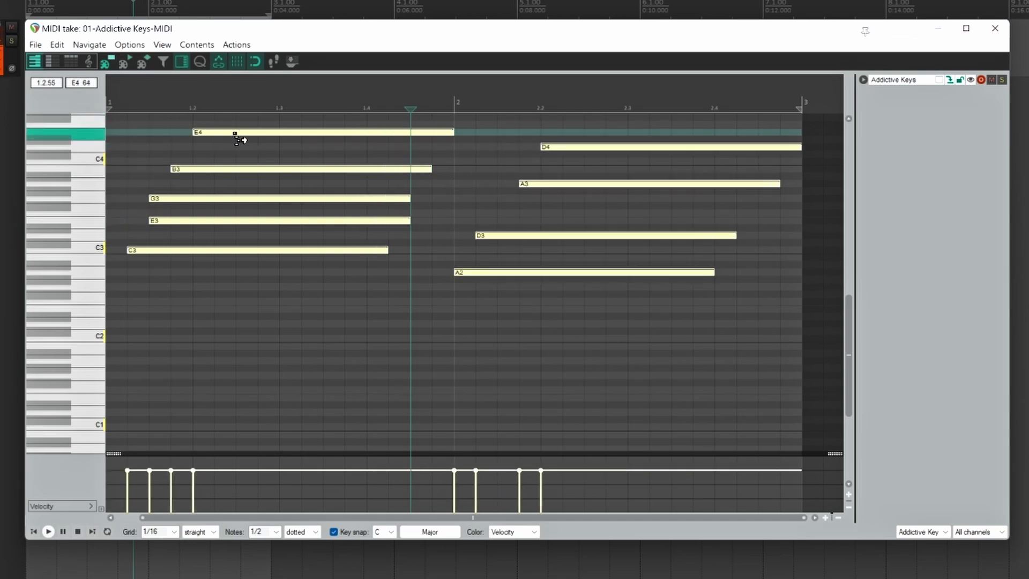
{"action": "left_click_drag", "start_coordinate": [240, 140], "coordinate": [238, 140]}
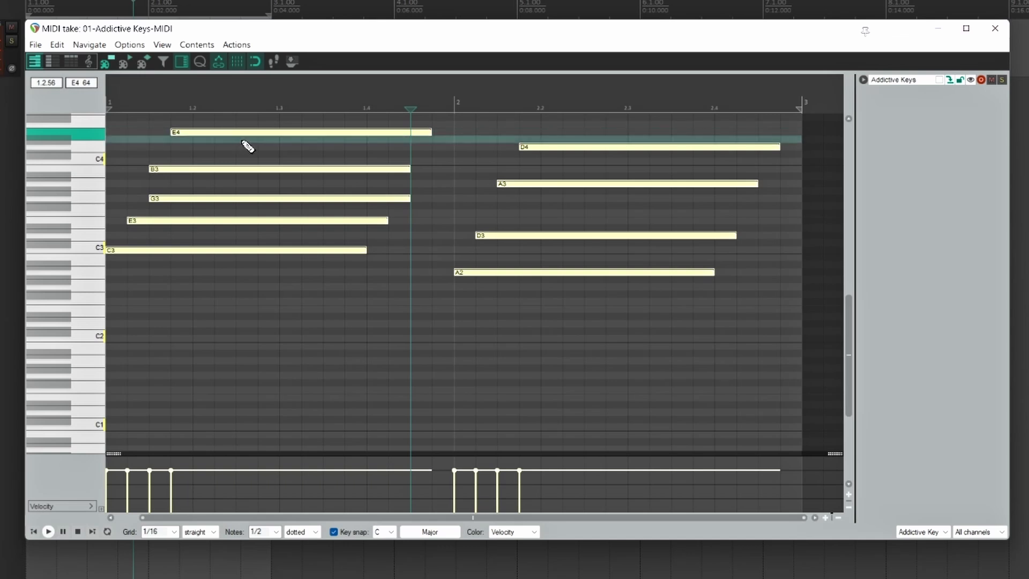
{"action": "key", "text": "ctrl+z"}
{"action": "key", "text": "ctrl+z"}
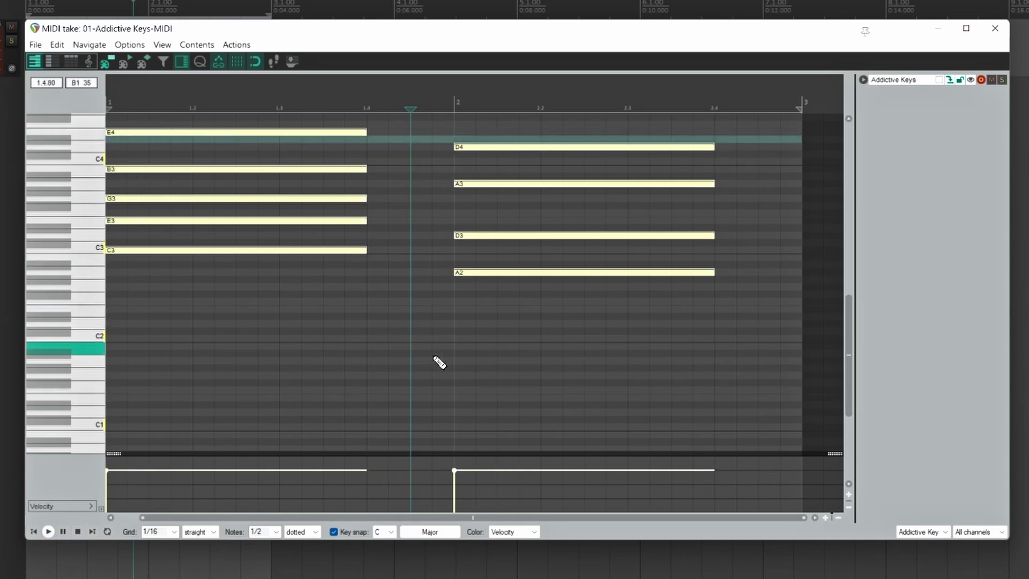
- Try out vertical scrolling and horizontal zooming of the piano roll around the two chords
{"action": "scroll", "coordinate": [90, 314], "scroll_direction": "up", "scroll_amount": 1}
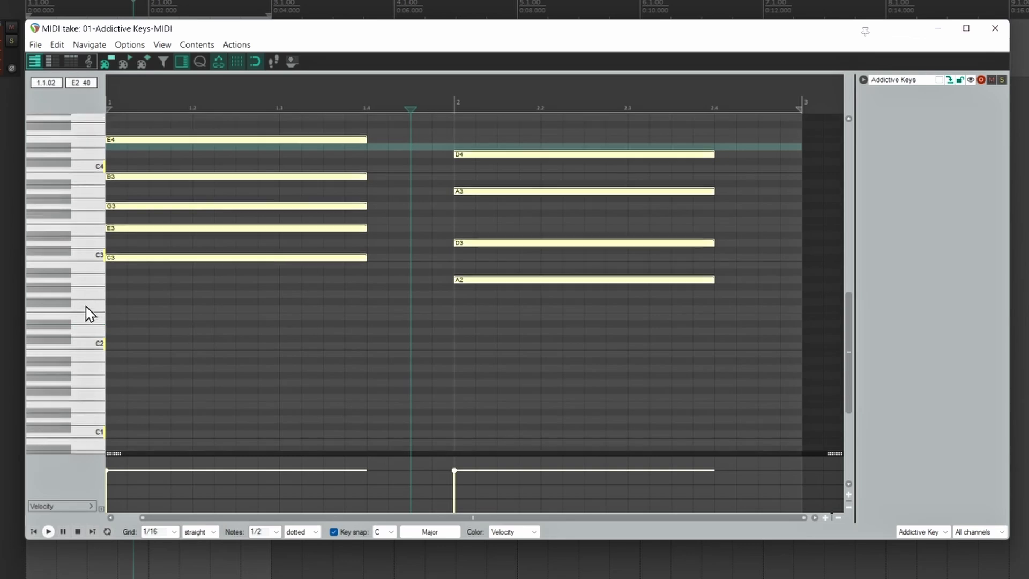
{"action": "scroll", "coordinate": [89, 313], "scroll_direction": "up", "scroll_amount": 5}
{"action": "scroll", "coordinate": [473, 391], "scroll_direction": "up", "scroll_amount": 2}
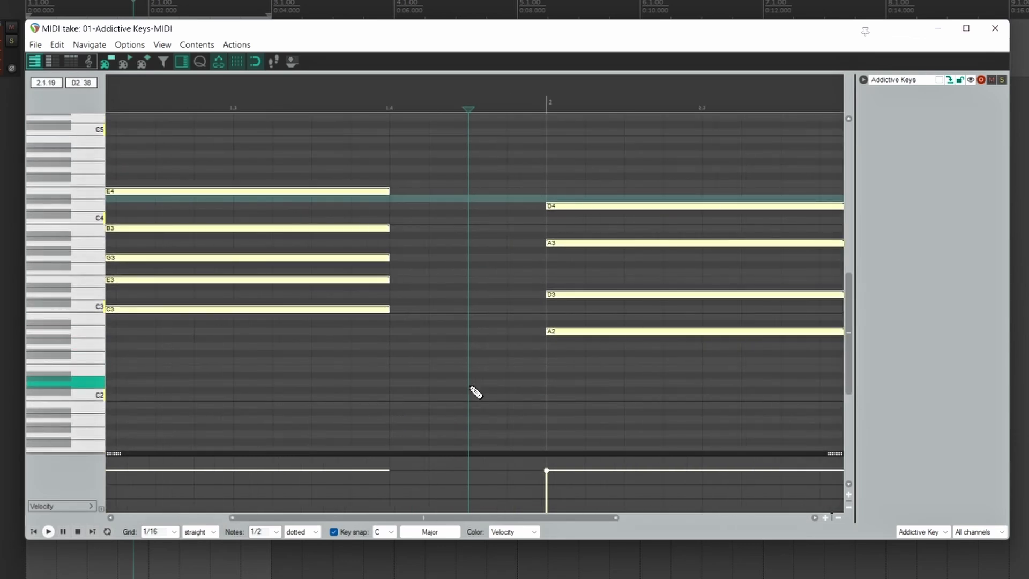
{"action": "scroll", "coordinate": [471, 393], "scroll_direction": "down", "scroll_amount": 2}
{"action": "scroll", "coordinate": [367, 367], "scroll_direction": "up", "scroll_amount": 1}
{"action": "scroll", "coordinate": [368, 369], "scroll_direction": "down", "scroll_amount": 1}
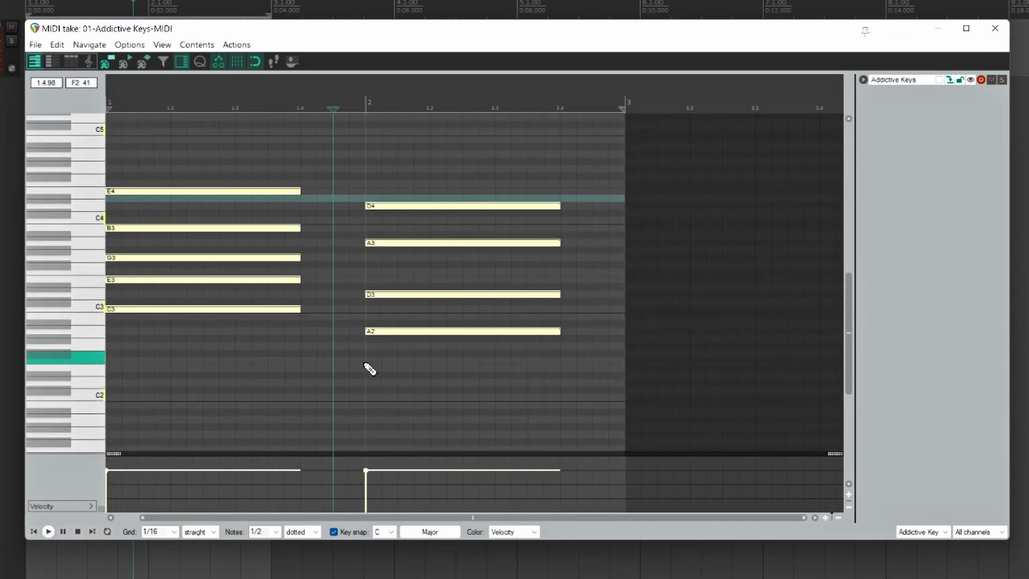
{"action": "scroll", "coordinate": [346, 368], "scroll_direction": "up", "scroll_amount": 1}
{"action": "scroll", "coordinate": [347, 368], "scroll_direction": "down", "scroll_amount": 1}
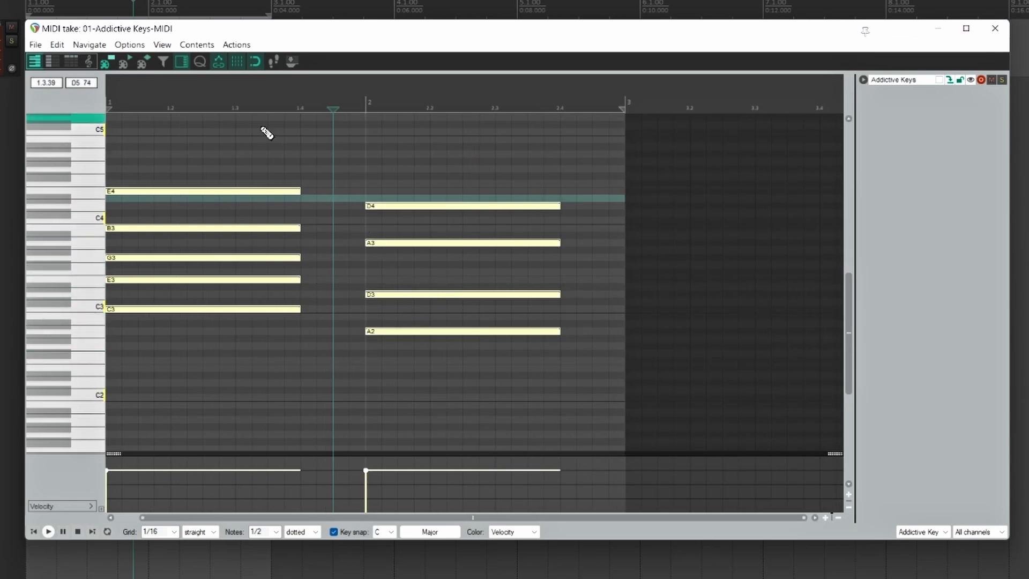
- Search the MIDI Editor action list for "mousewheel"
{"action": "left_click", "coordinate": [237, 47]}
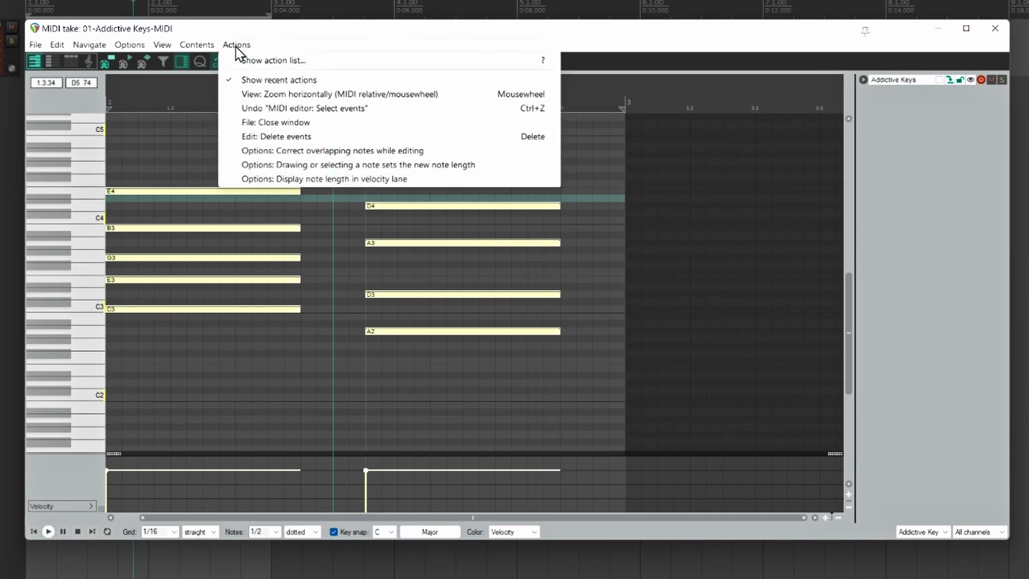
{"action": "left_click", "coordinate": [270, 64]}
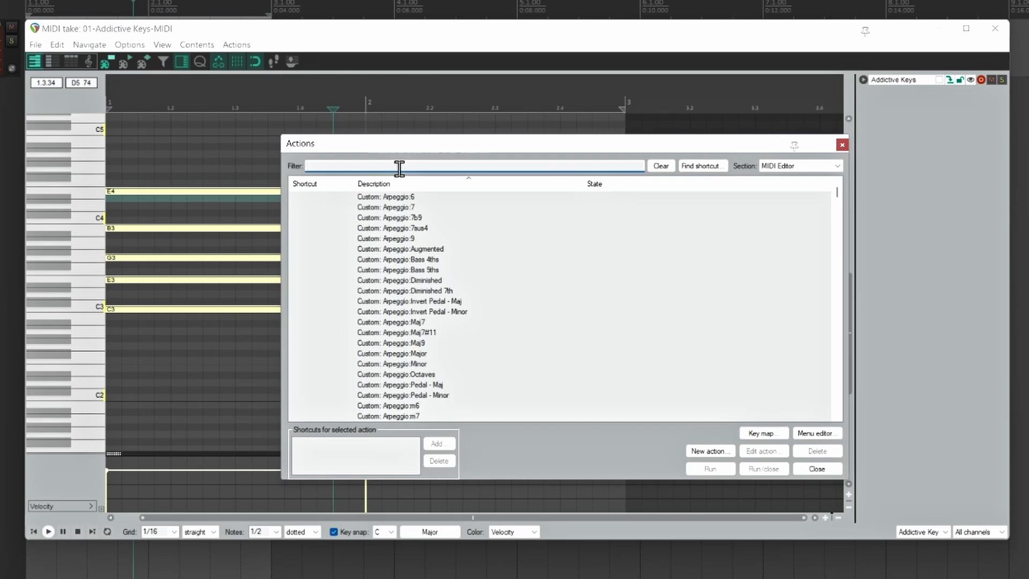
{"action": "type", "text": "mousewheel"}
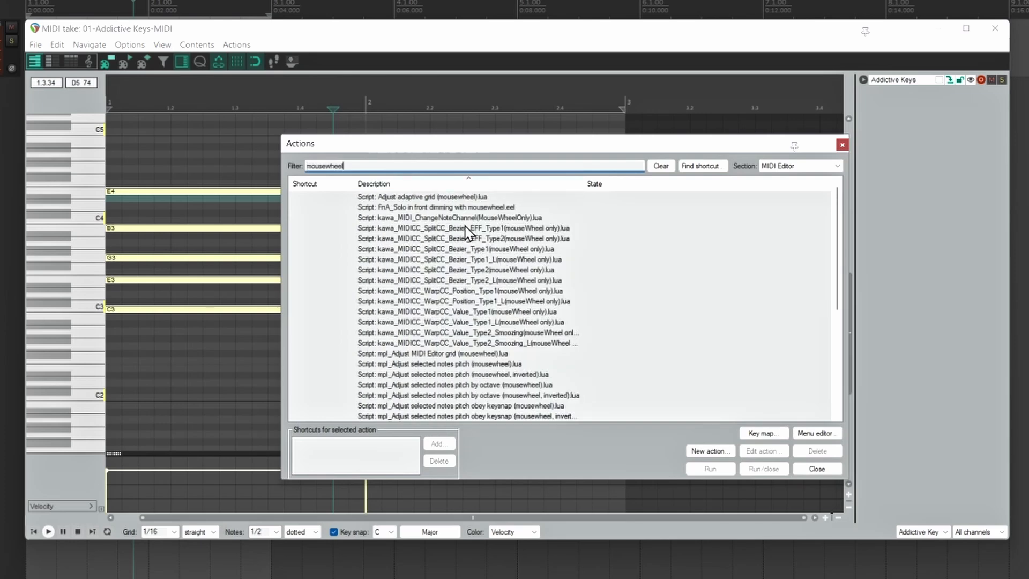
- Assign Mousewheel to "View: Scroll vertically (MIDI relative/mousewheel)", overriding its existing horizontal zoom mapping
{"action": "scroll", "coordinate": [526, 253], "scroll_direction": "down", "scroll_amount": 4}
{"action": "scroll", "coordinate": [526, 253], "scroll_direction": "down", "scroll_amount": 2}
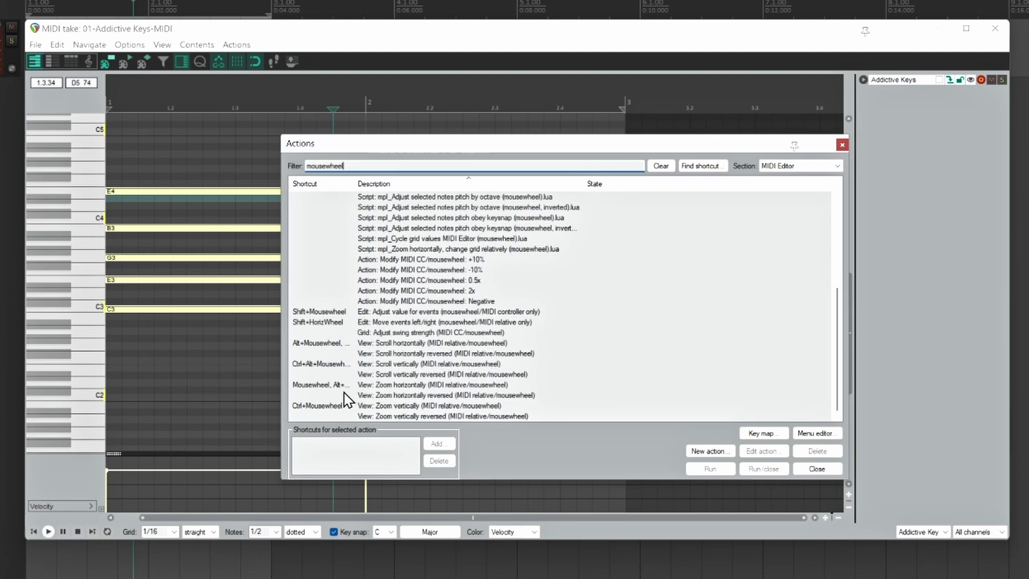
{"action": "left_click", "coordinate": [409, 386]}
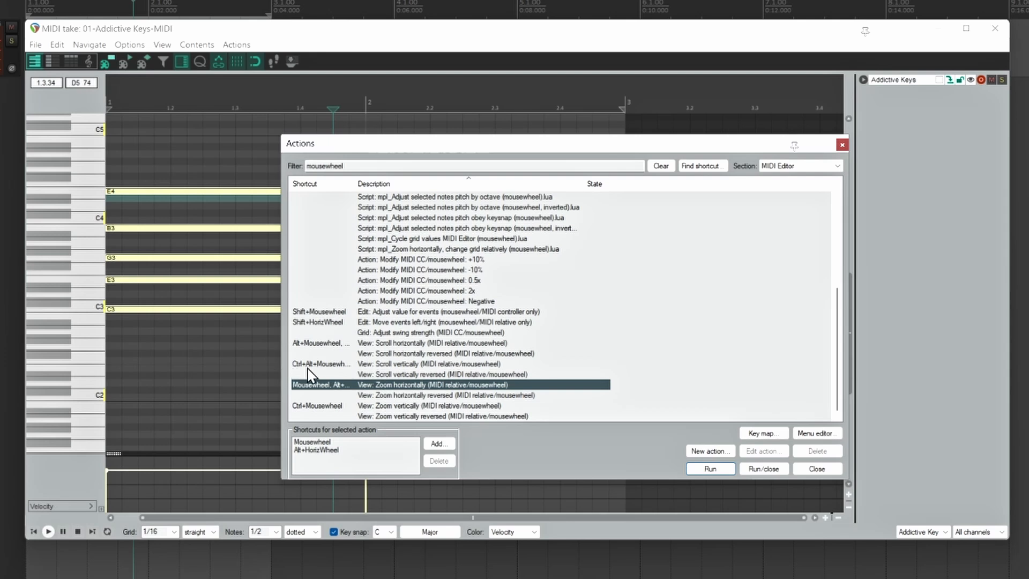
{"action": "left_click", "coordinate": [410, 366]}
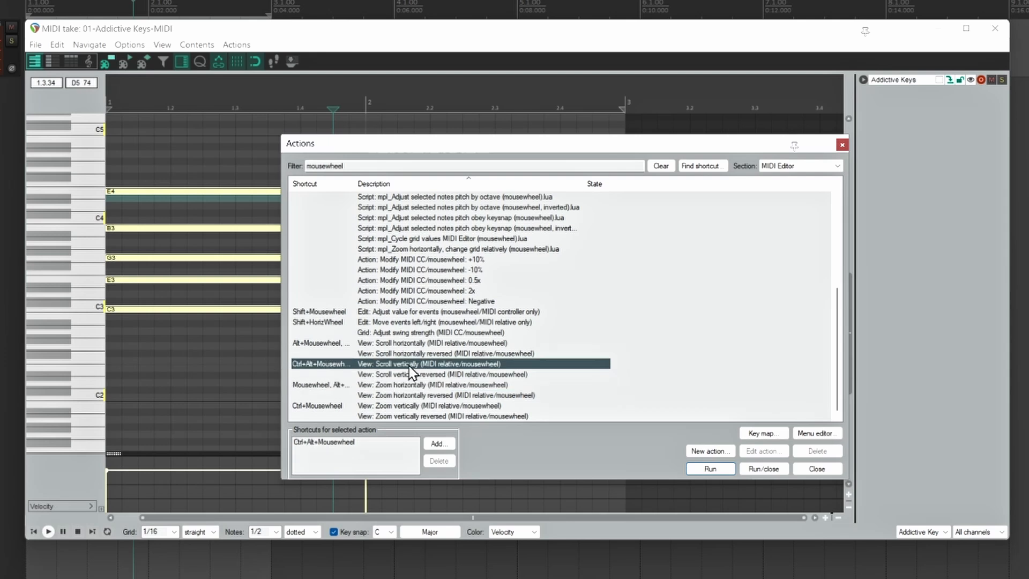
{"action": "left_click", "coordinate": [437, 444]}
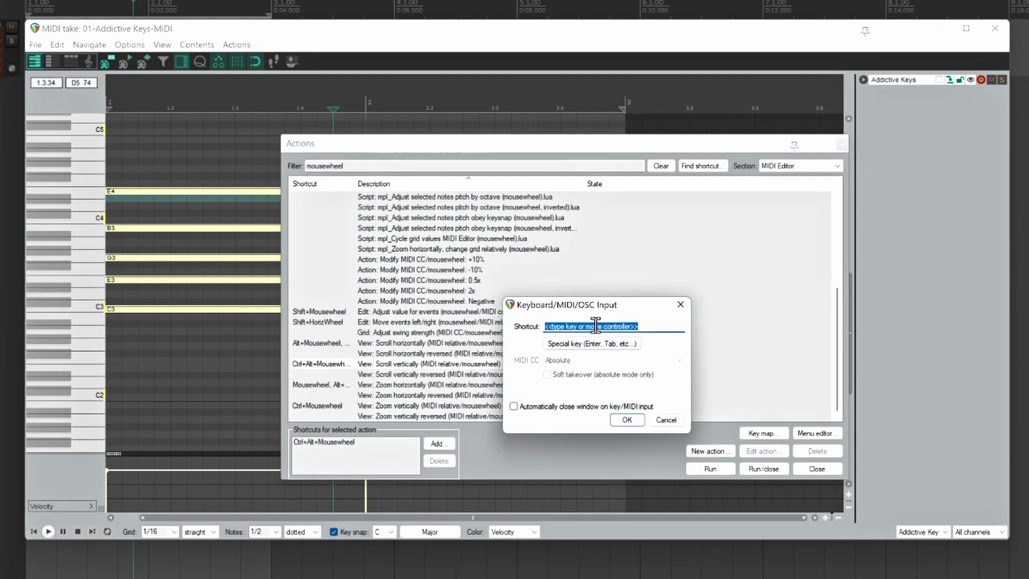
{"action": "scroll", "coordinate": [595, 325], "scroll_direction": "down", "scroll_amount": 1}
{"action": "left_click", "coordinate": [624, 420]}
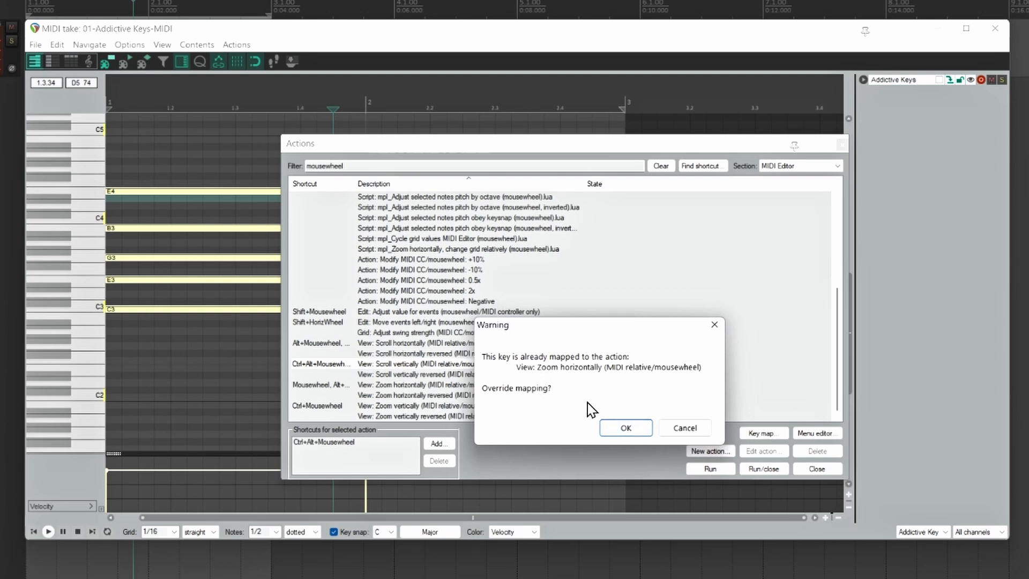
{"action": "left_click", "coordinate": [626, 428]}
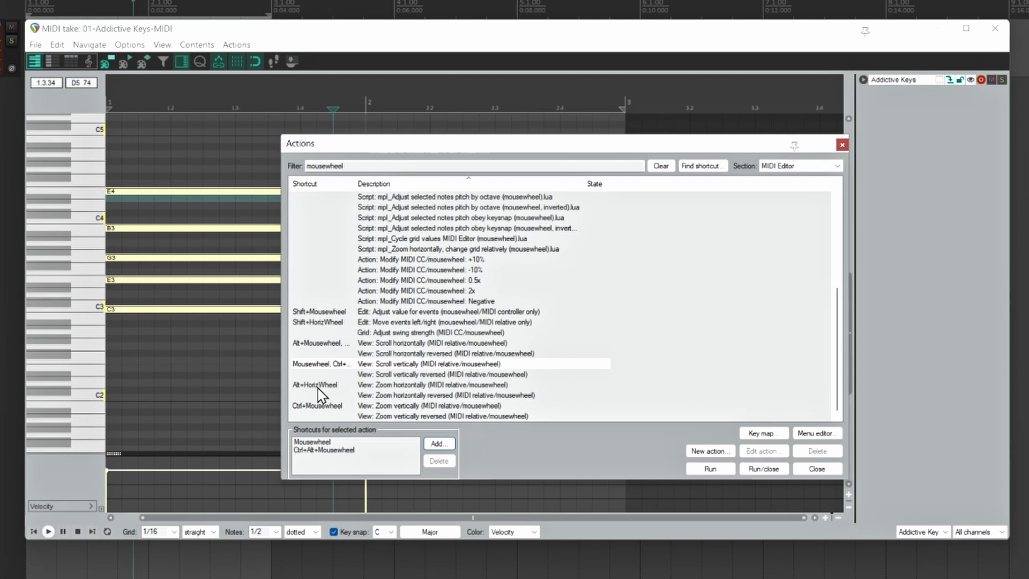
- Assign Alt+Mousewheel to "View: Zoom horizontally (MIDI relative/mousewheel)", overriding its existing horizontal scroll mapping
{"action": "left_click", "coordinate": [318, 386]}
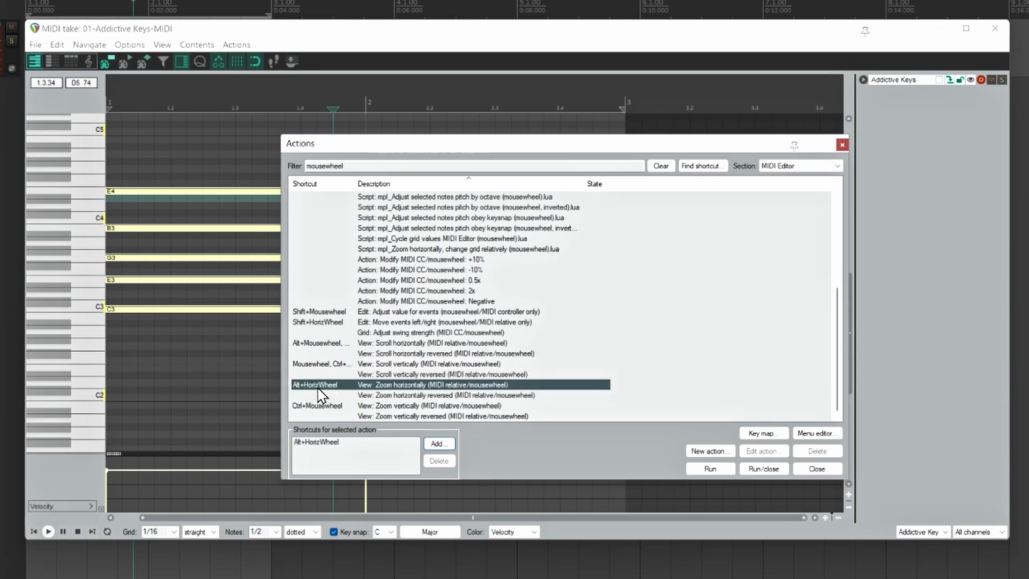
{"action": "left_click", "coordinate": [438, 443]}
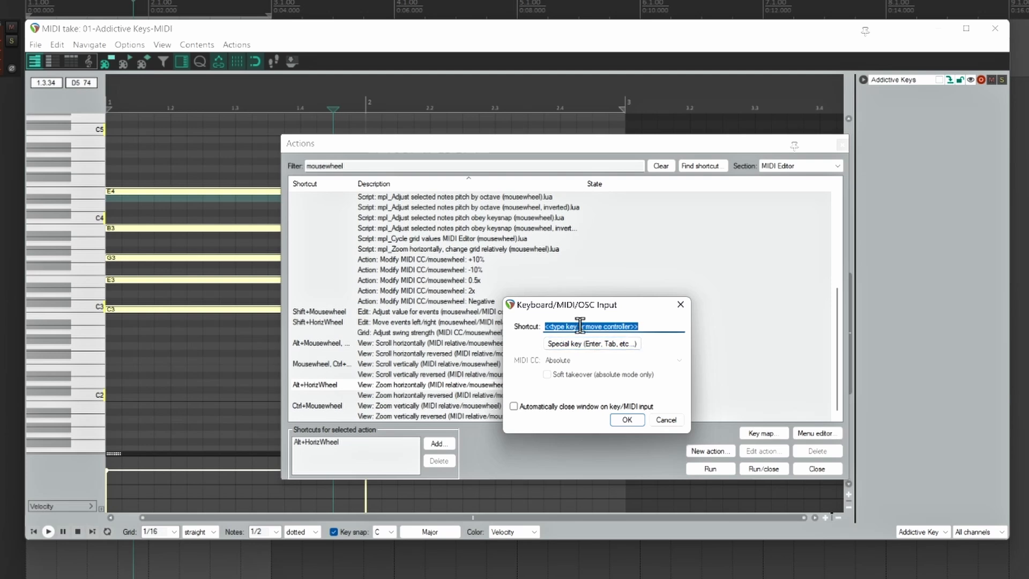
{"action": "scroll", "coordinate": [580, 326], "scroll_direction": "down", "scroll_amount": 1, "text": "alt"}
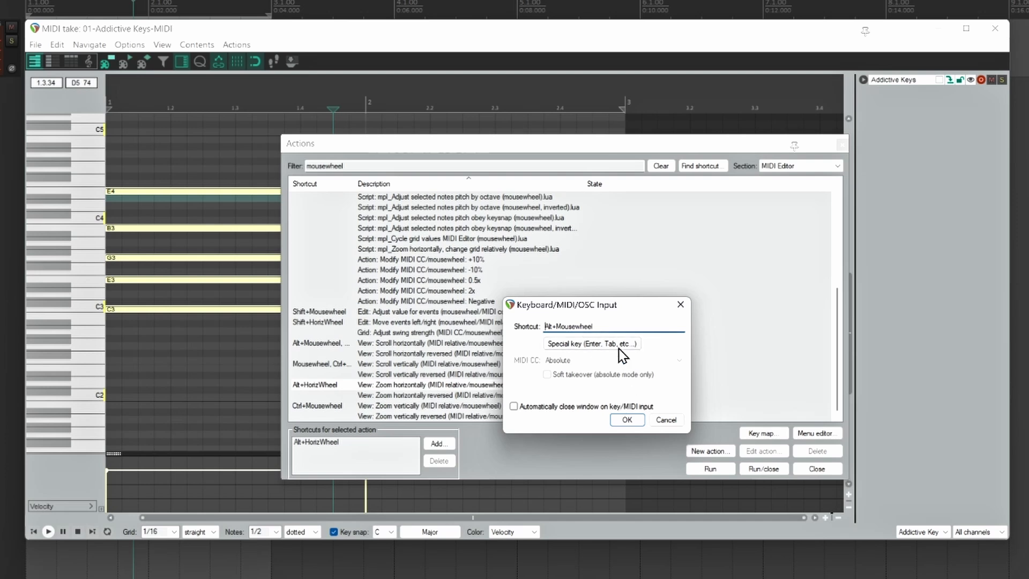
{"action": "left_click", "coordinate": [627, 419]}
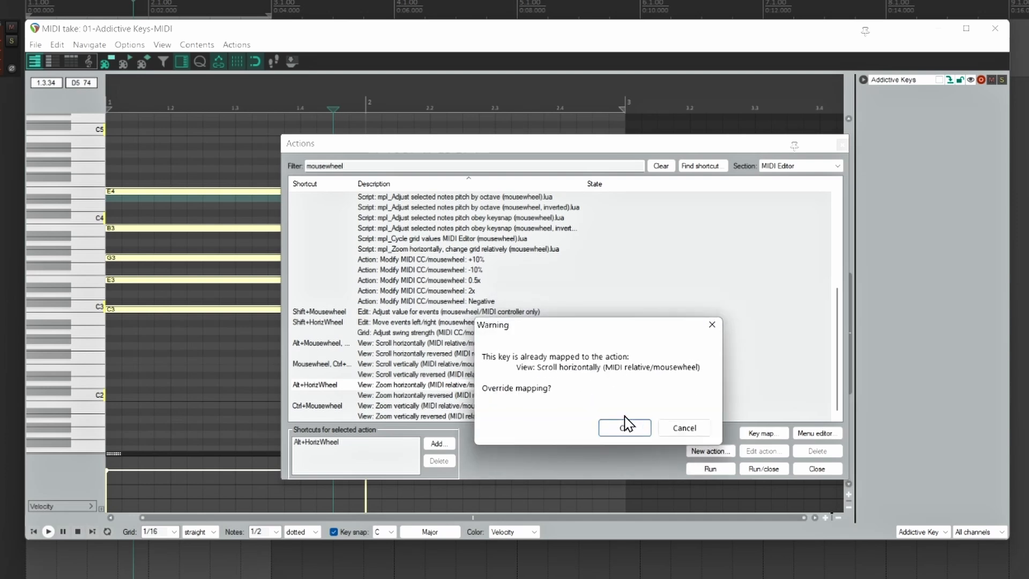
{"action": "key", "text": "Return"}
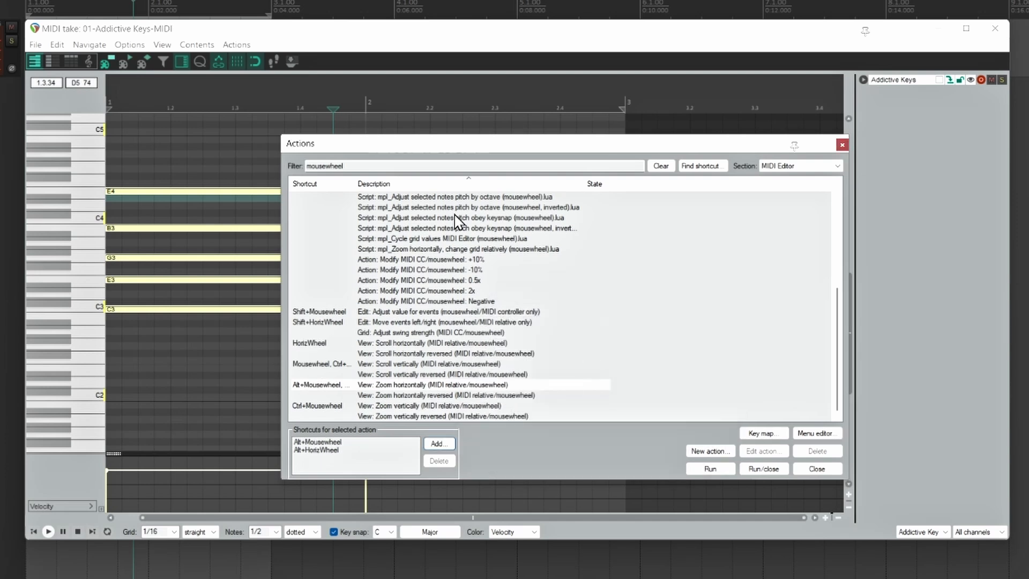
- Find the "Split notes on grid" action by filtering for "split notes" and assign it the shortcut Ctrl+U
{"action": "double_click", "coordinate": [369, 164]}
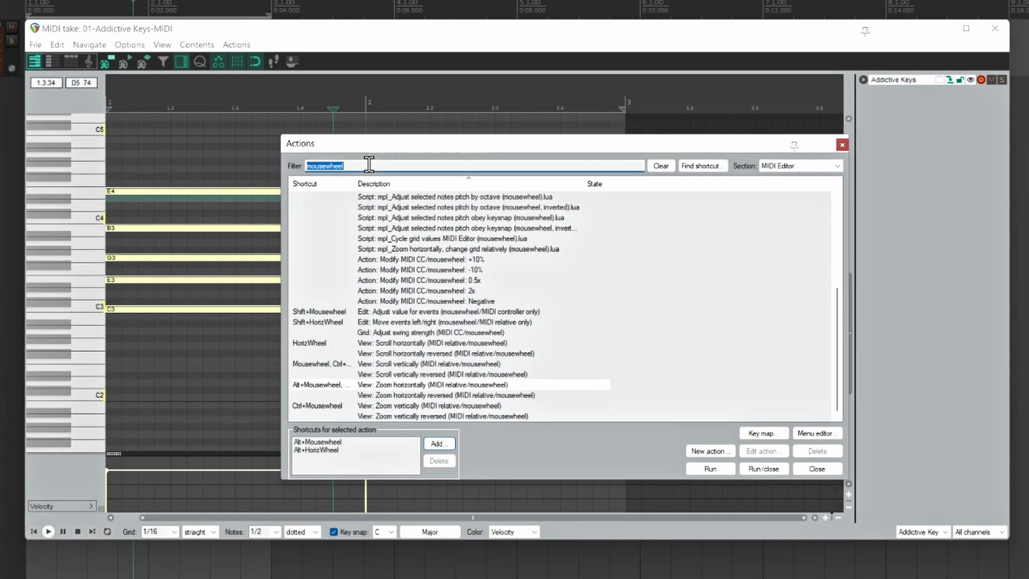
{"action": "type", "text": "split notes"}
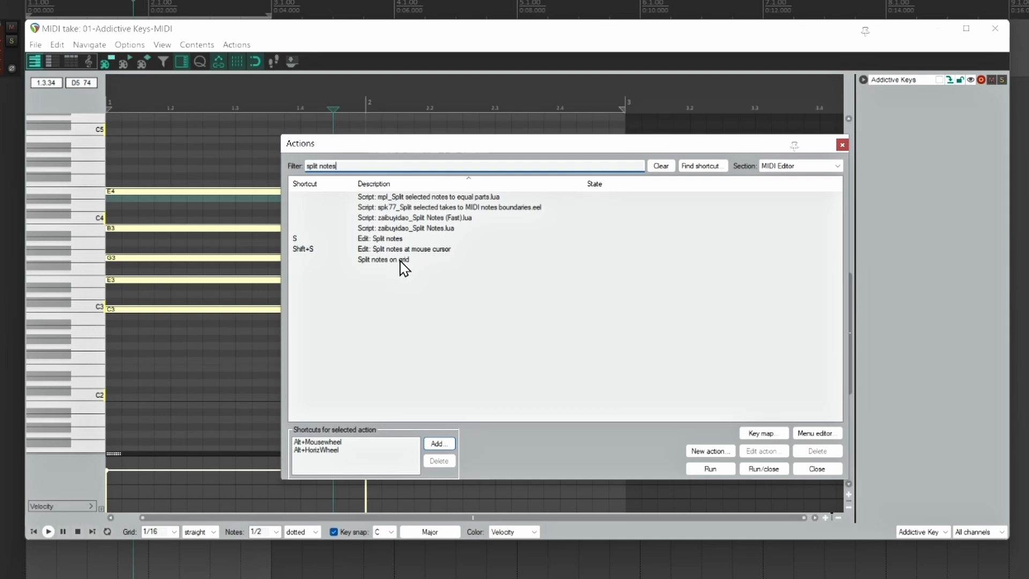
{"action": "left_click", "coordinate": [403, 262]}
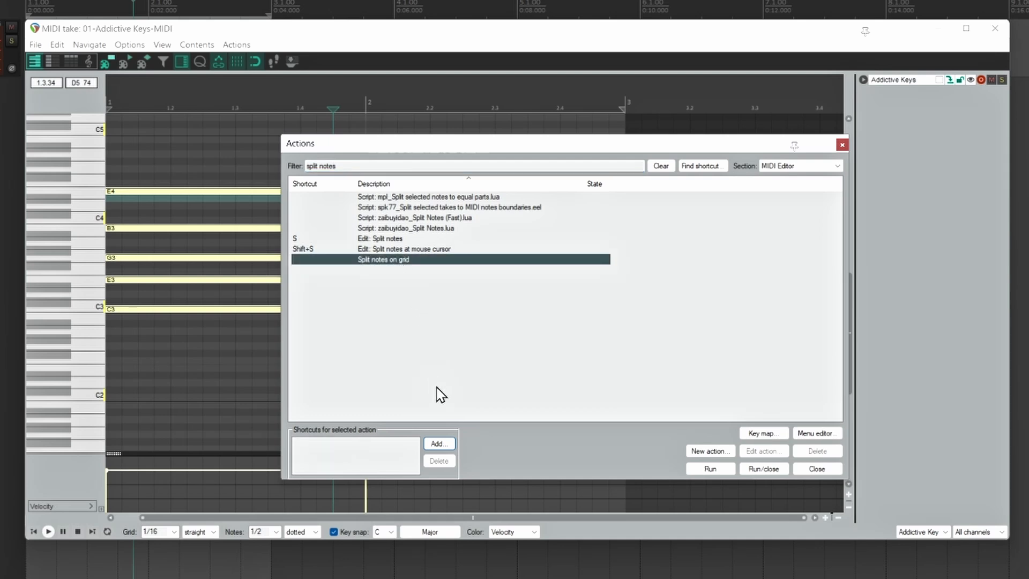
{"action": "left_click", "coordinate": [443, 445]}
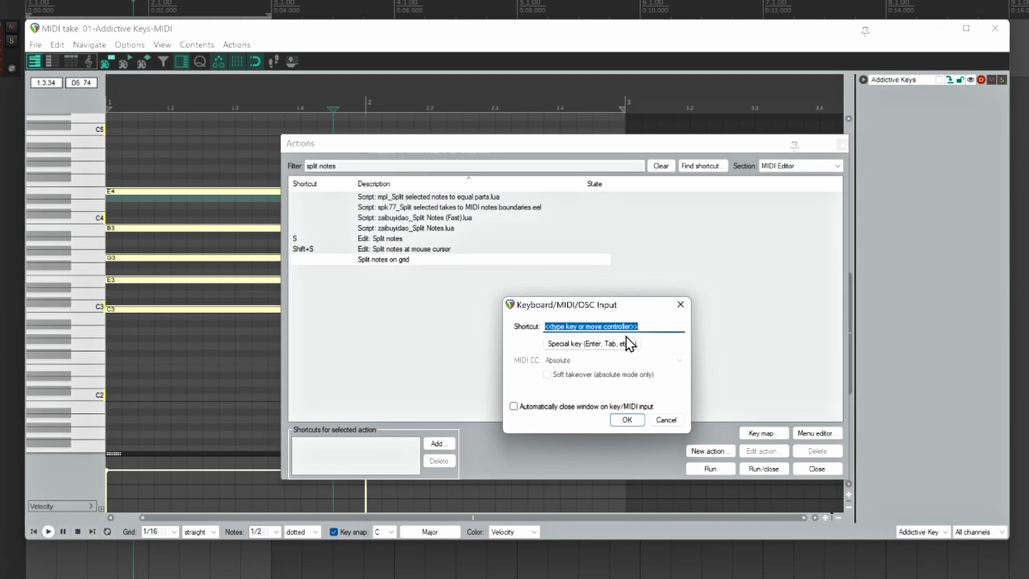
{"action": "key", "text": "ctrl+u"}
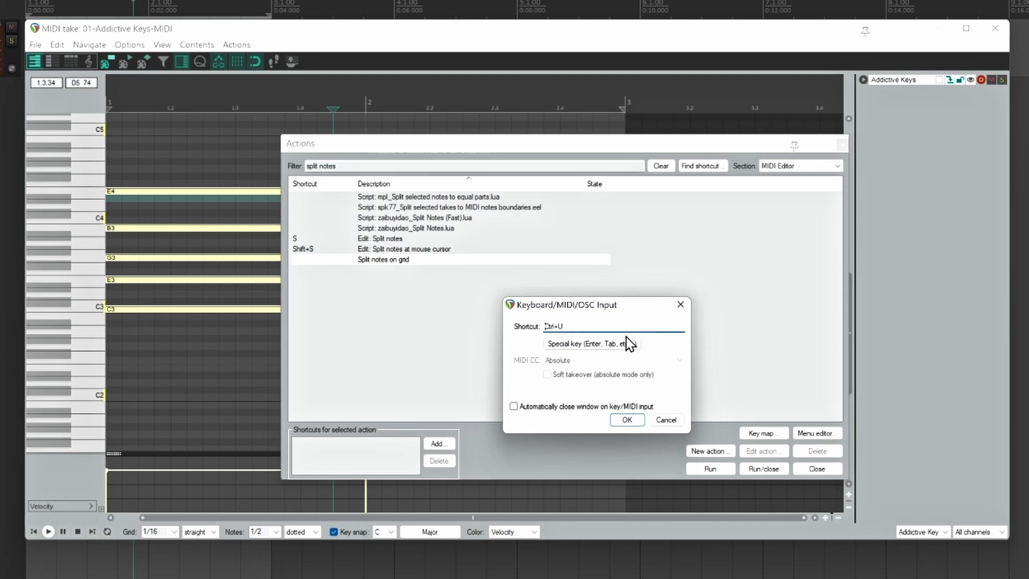
{"action": "left_click", "coordinate": [627, 420]}
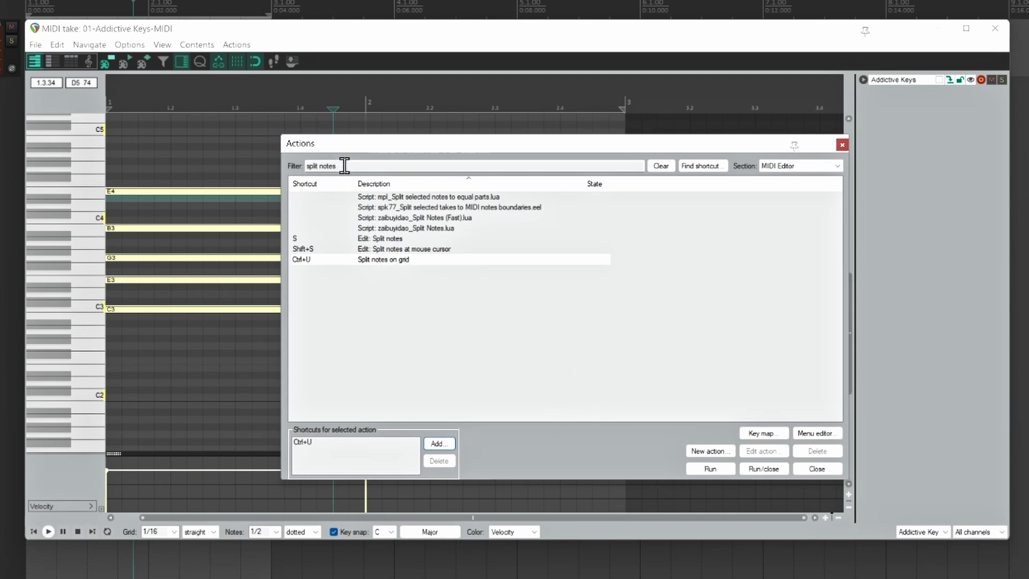
- Filter for "random cc" and assign Alt+R to zaibuyidao_Insert Random CC Events (For Selected Notes).lua, overriding the existing mapping
{"action": "left_click_drag", "start_coordinate": [338, 165], "coordinate": [307, 166]}
{"action": "type", "text": "ra"}
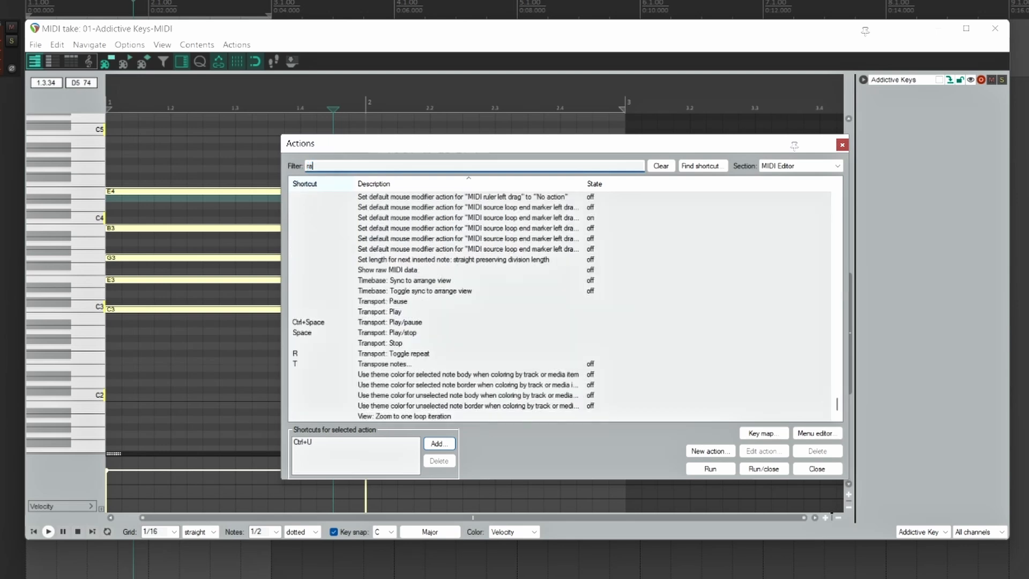
{"action": "type", "text": "ndom cc"}
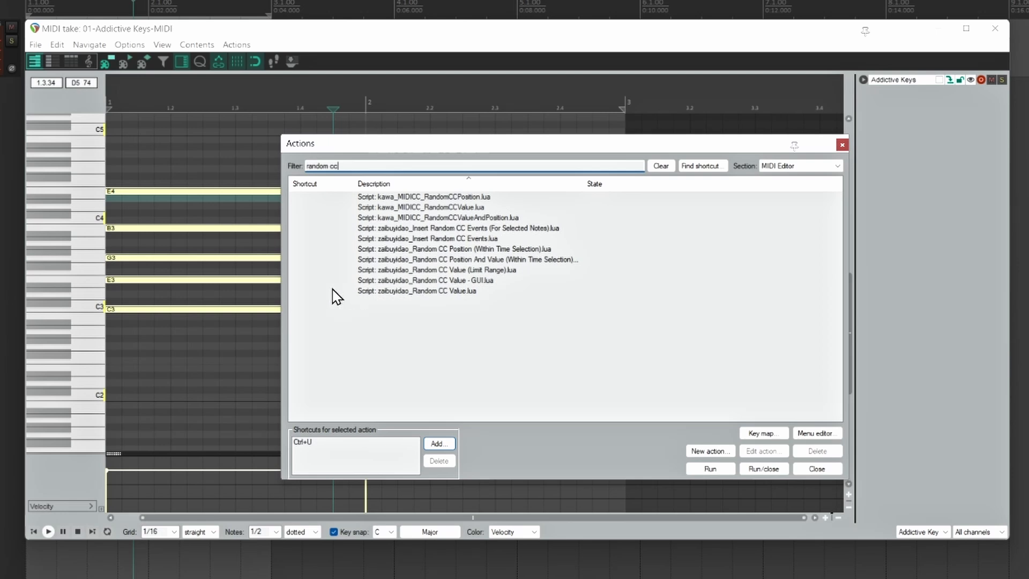
{"action": "left_click", "coordinate": [513, 227]}
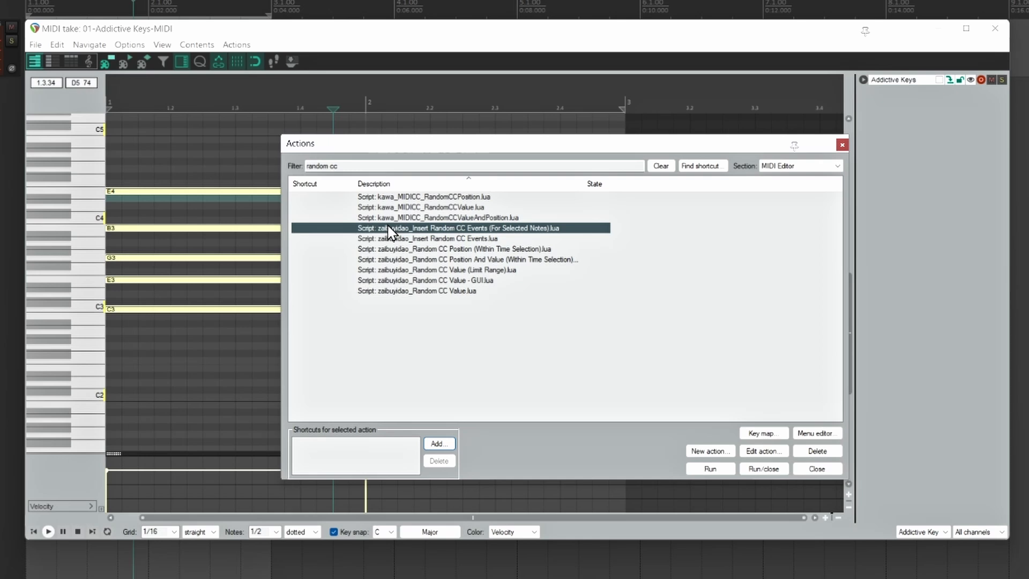
{"action": "left_click", "coordinate": [438, 443]}
{"action": "key", "text": "alt+r"}
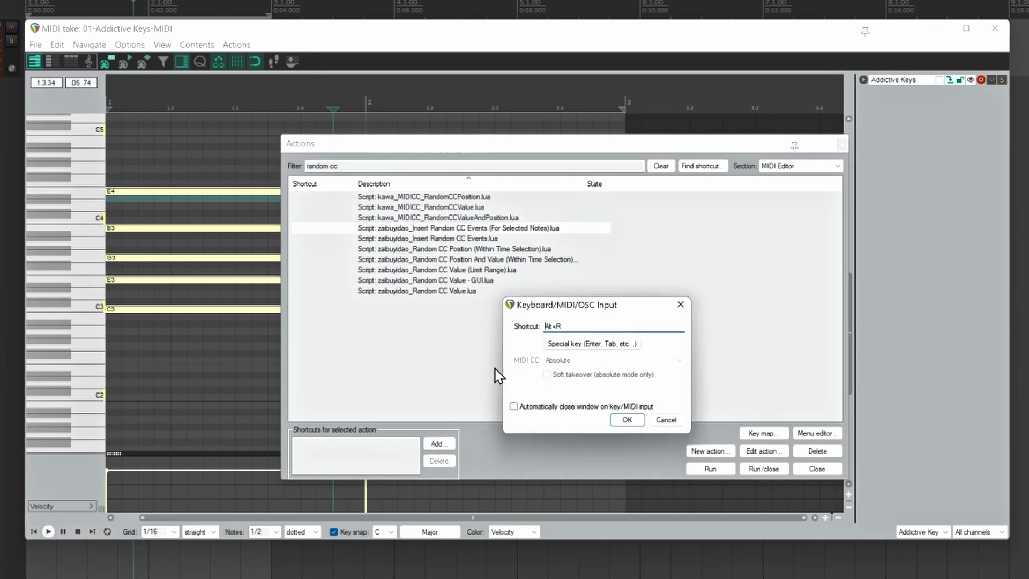
{"action": "left_click", "coordinate": [627, 421]}
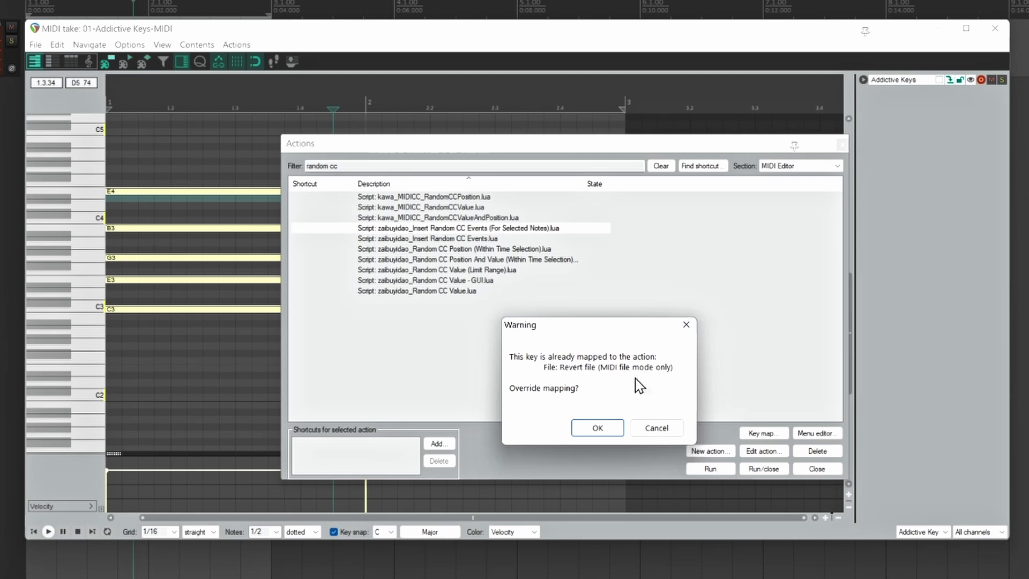
{"action": "left_click", "coordinate": [596, 429]}
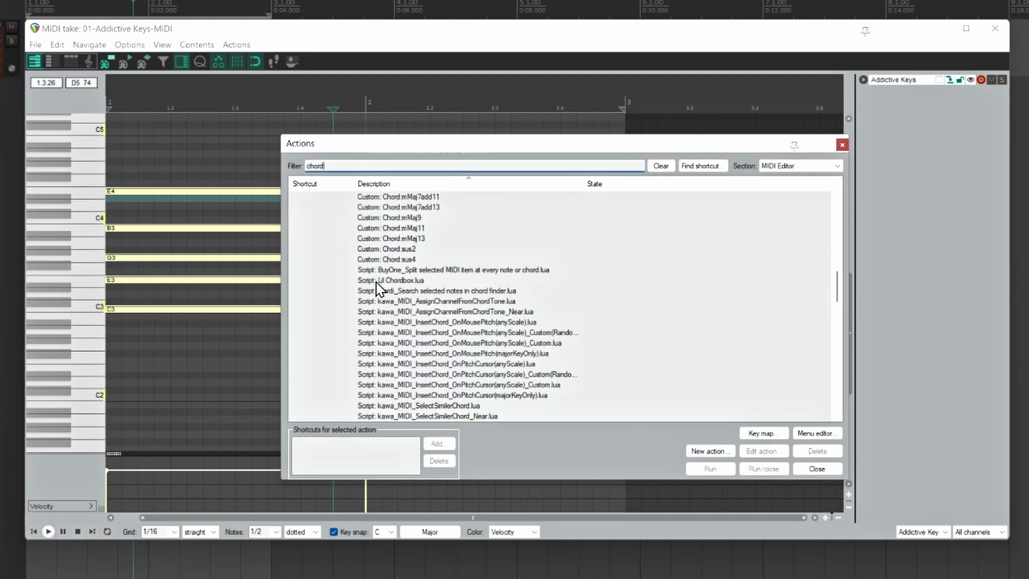
- Run the Lil Chordbox.lua script in the MIDI editor and set it to run on startup
{"action": "left_click", "coordinate": [406, 281]}
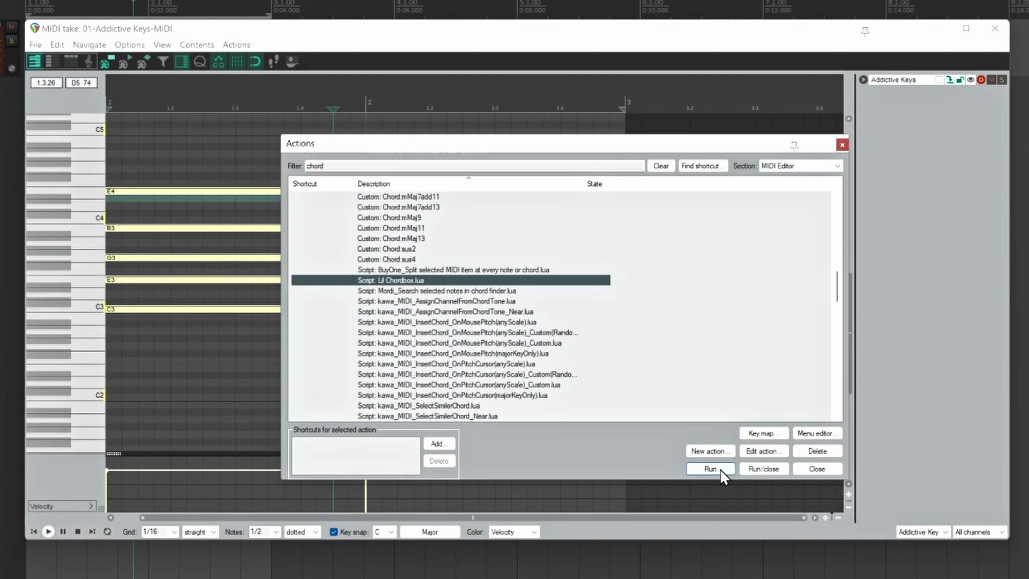
{"action": "left_click", "coordinate": [721, 470]}
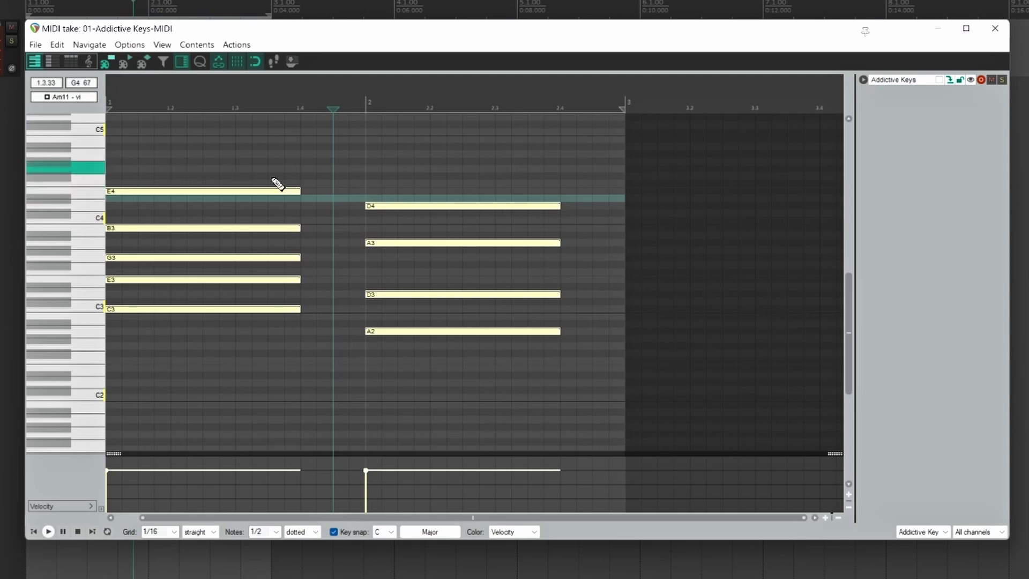
{"action": "left_click", "coordinate": [225, 169]}
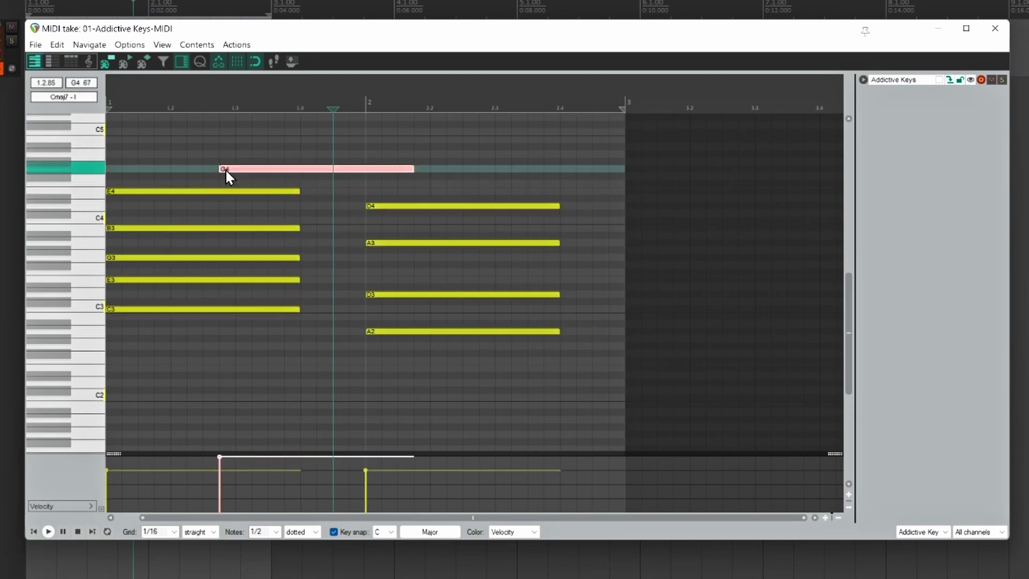
{"action": "double_click", "coordinate": [234, 168]}
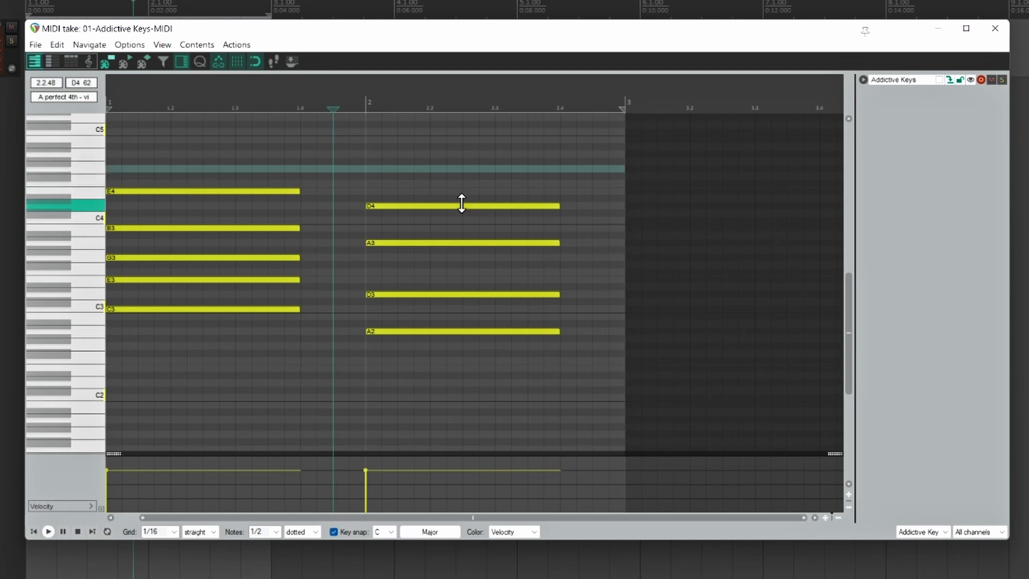
{"action": "right_click", "coordinate": [54, 98]}
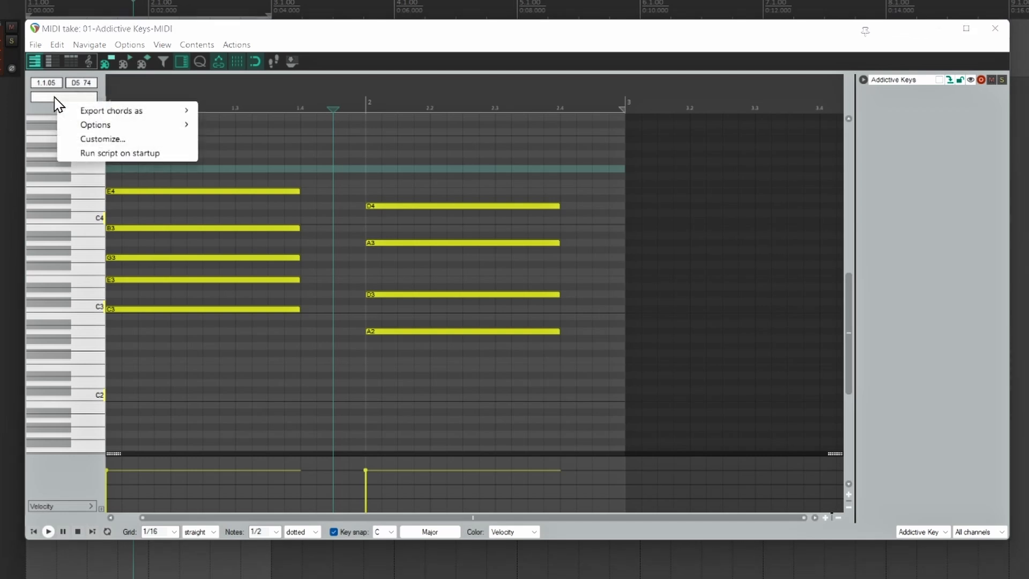
{"action": "left_click", "coordinate": [132, 155]}
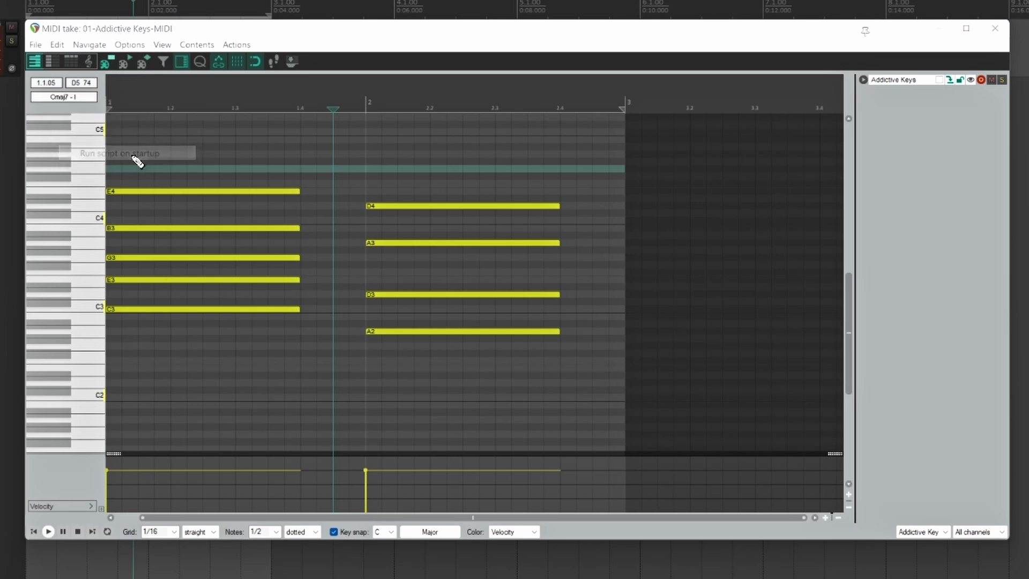
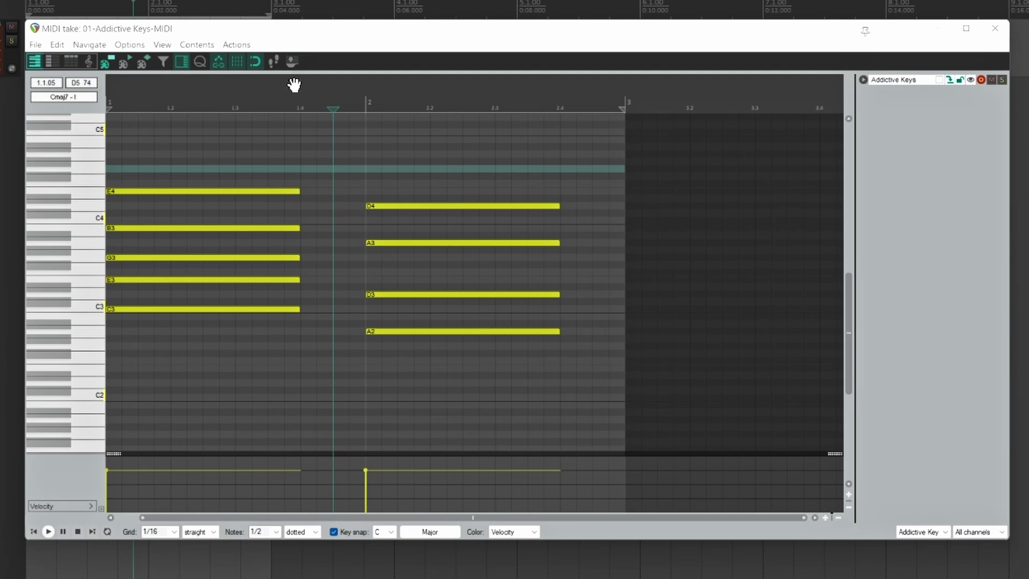
- Open the MIDI piano roll toolbar for customization and add a separator after Dock editor
{"action": "right_click", "coordinate": [335, 62]}
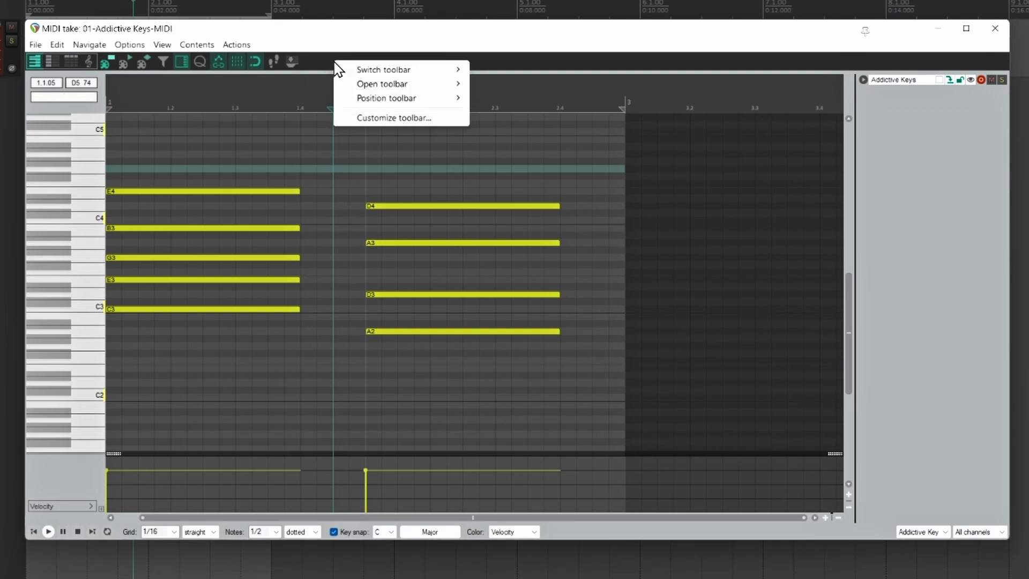
{"action": "left_click", "coordinate": [393, 118]}
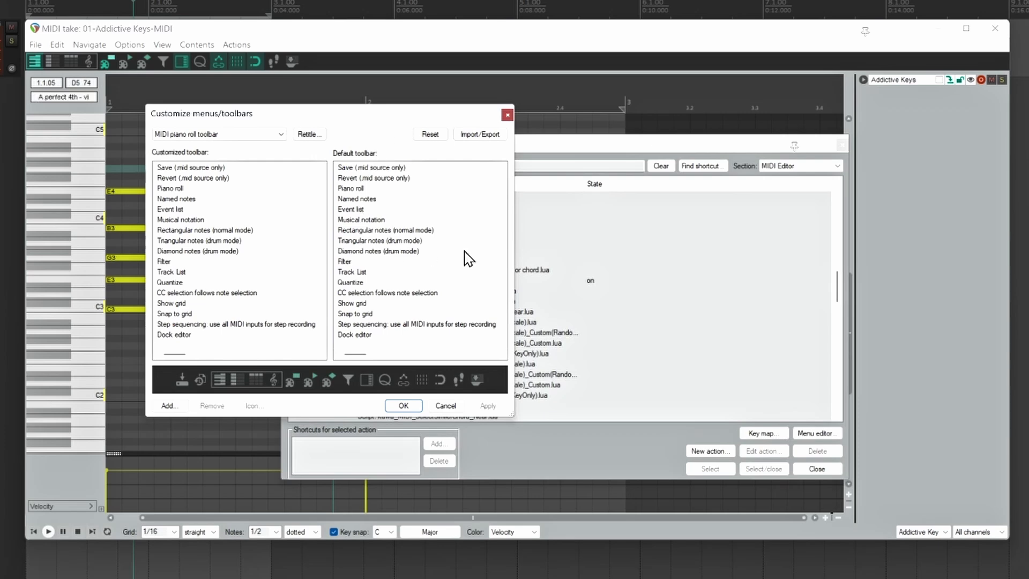
{"action": "left_click_drag", "start_coordinate": [345, 124], "coordinate": [246, 159]}
{"action": "left_click", "coordinate": [91, 384]}
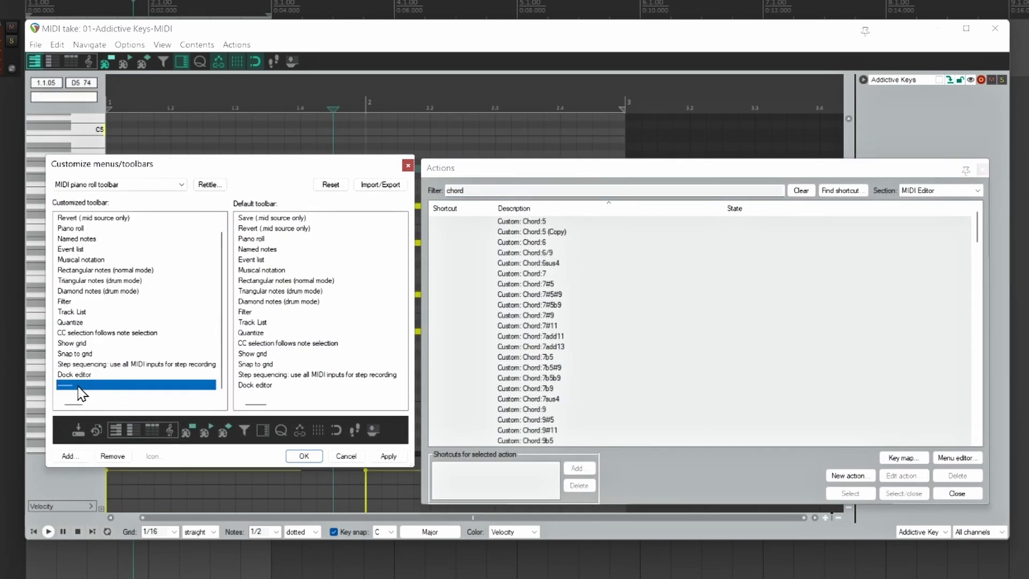
- Filter the actions for "split notes" and add Split notes on grid to the piano roll toolbar
{"action": "left_click", "coordinate": [477, 190]}
{"action": "left_click_drag", "start_coordinate": [476, 189], "coordinate": [443, 189]}
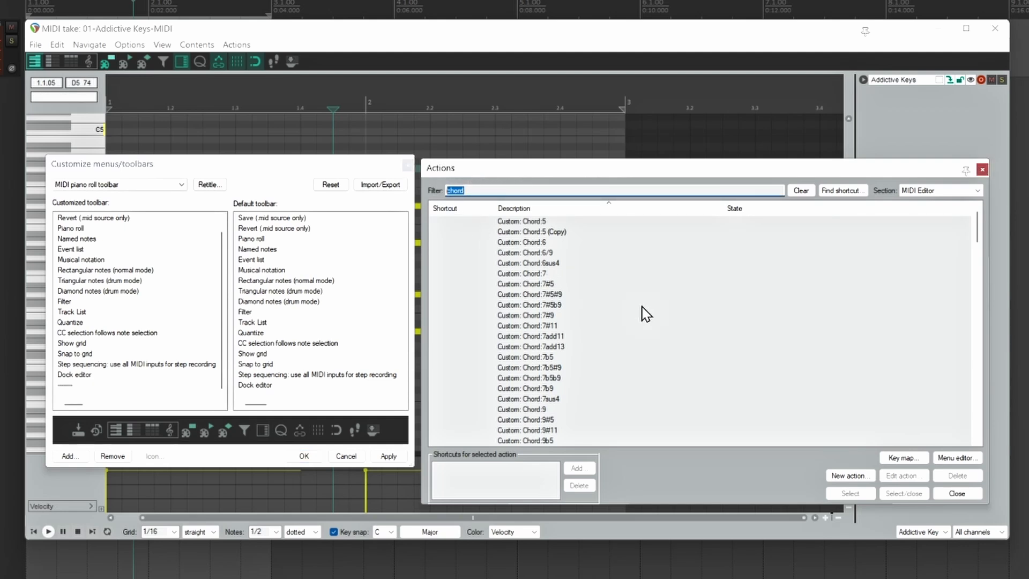
{"action": "type", "text": "split notes"}
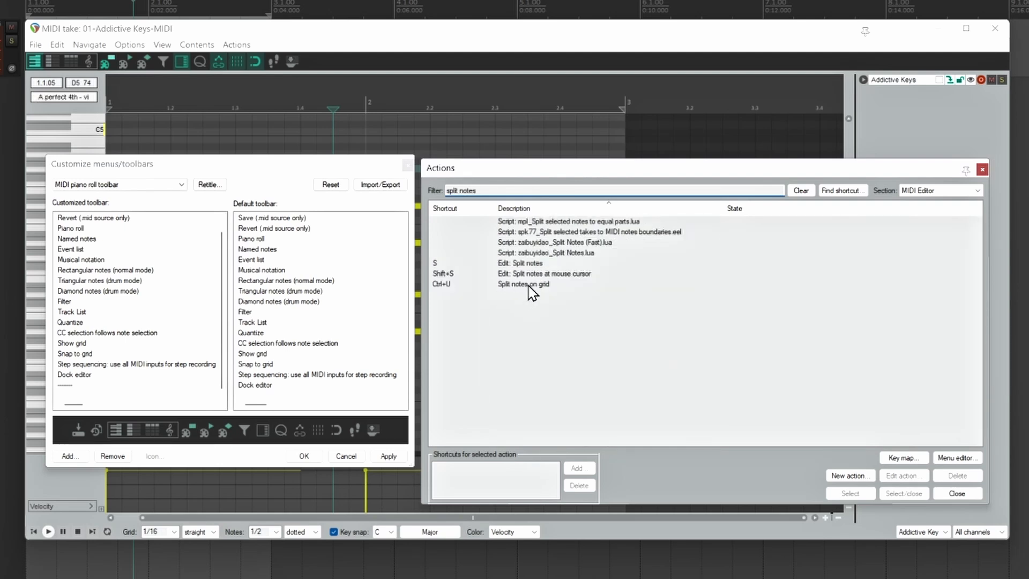
{"action": "left_click", "coordinate": [524, 284]}
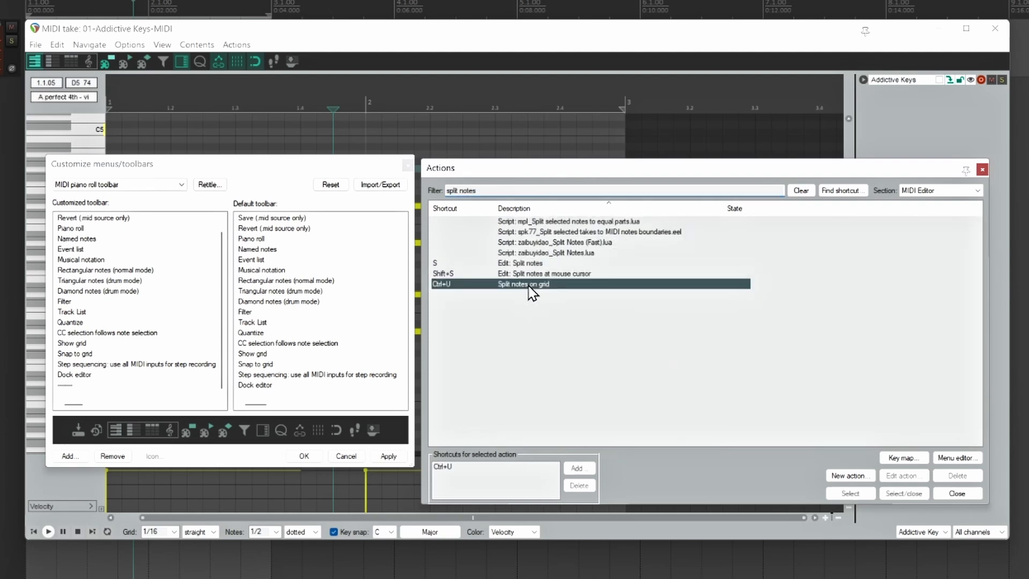
{"action": "left_click", "coordinate": [850, 494]}
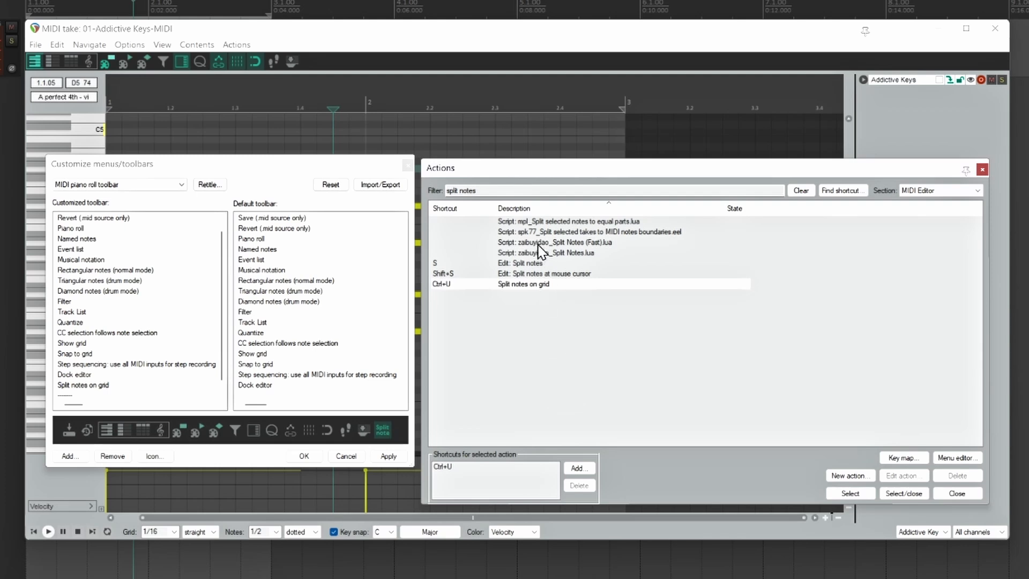
- Filter the actions for "reverse" and add Edit: Reverse selected events to the toolbar
{"action": "left_click_drag", "start_coordinate": [477, 190], "coordinate": [448, 191]}
{"action": "type", "text": "reverse"}
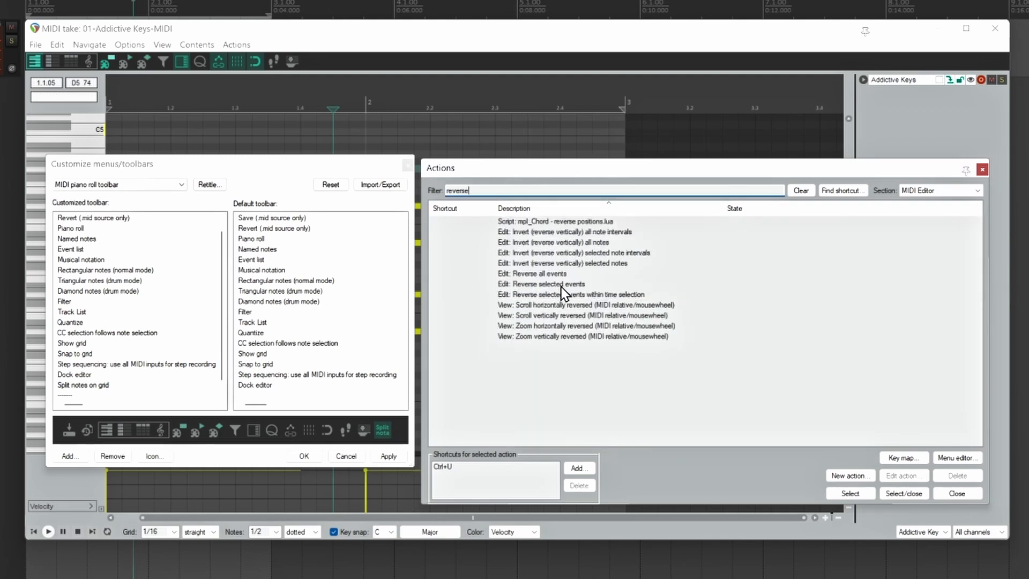
{"action": "left_click", "coordinate": [562, 284]}
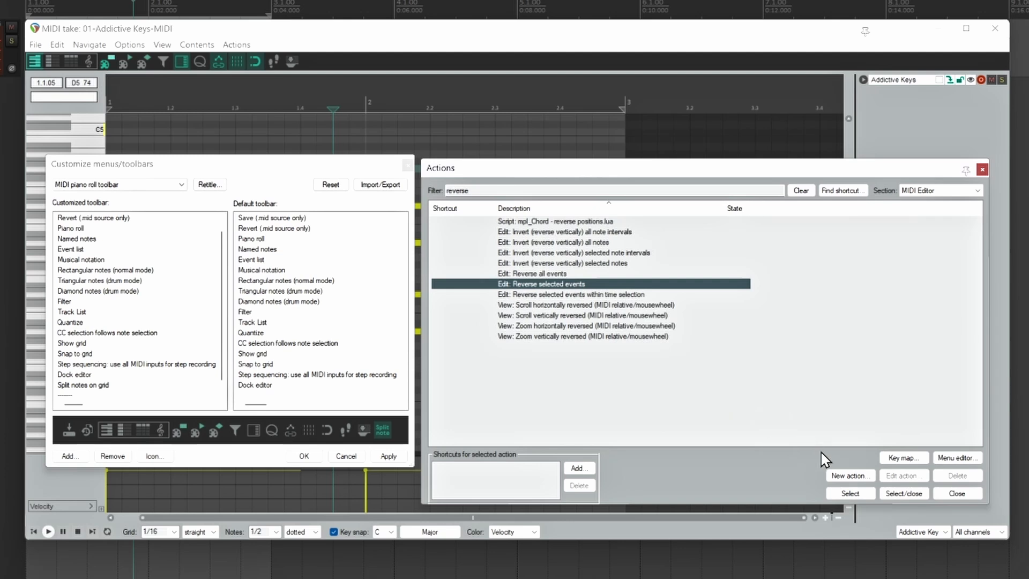
{"action": "left_click", "coordinate": [850, 493]}
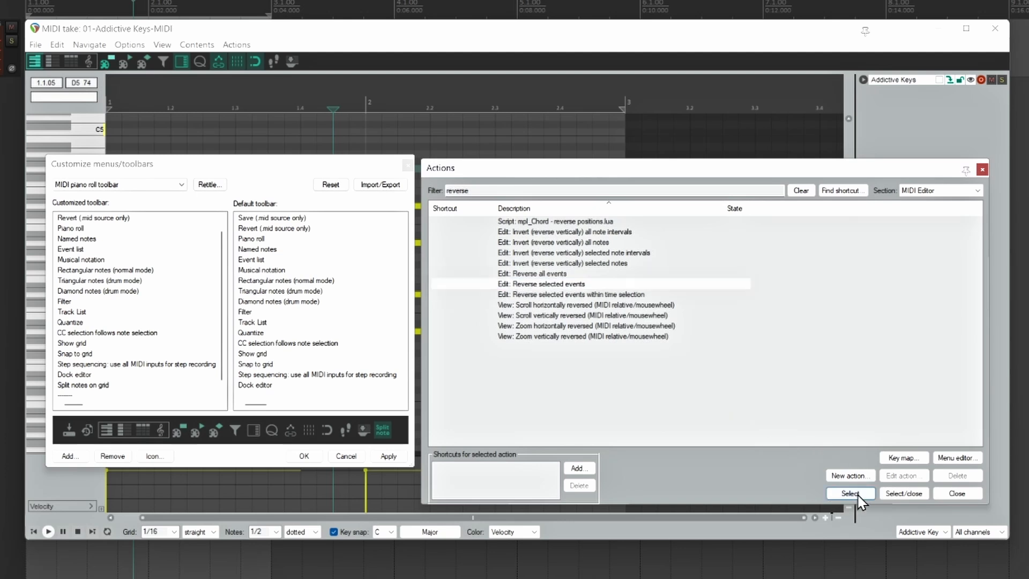
- Filter the actions for "kawa midi gener" and add kawa_MIDI_GenerateArp.lua to the toolbar
{"action": "left_click", "coordinate": [477, 192]}
{"action": "left_click_drag", "start_coordinate": [477, 192], "coordinate": [435, 191]}
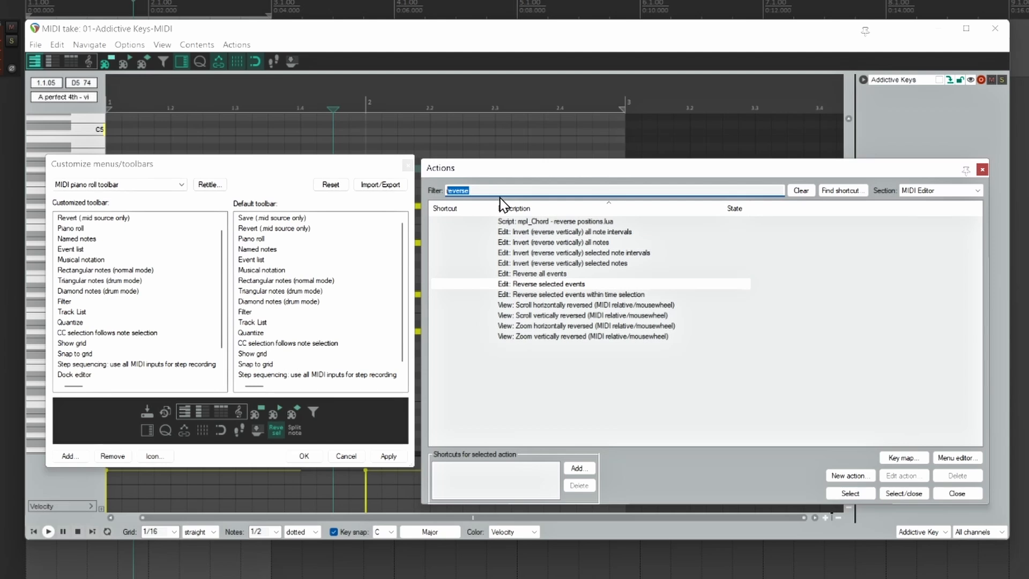
{"action": "type", "text": "kawa"}
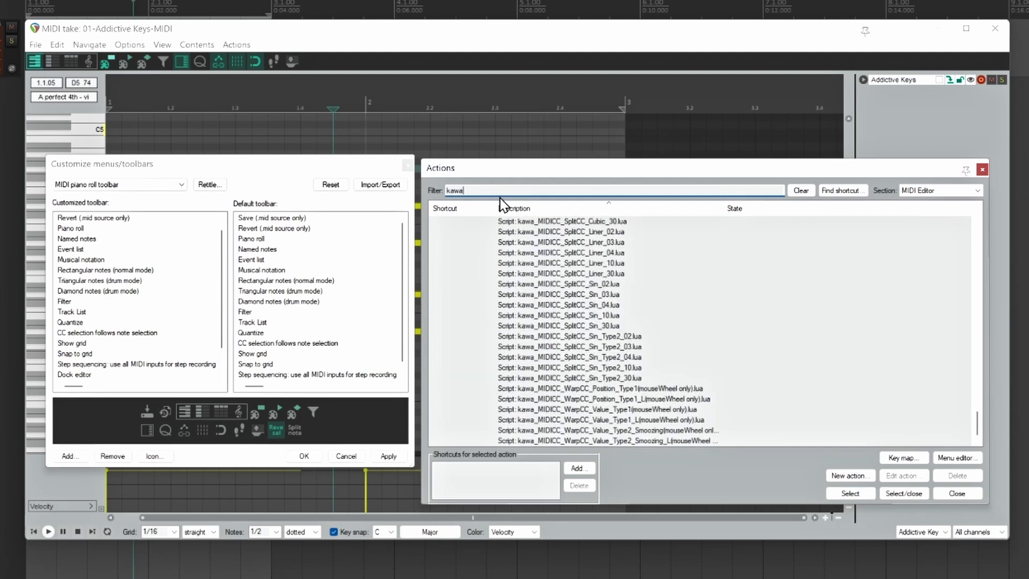
{"action": "type", "text": " midi gener"}
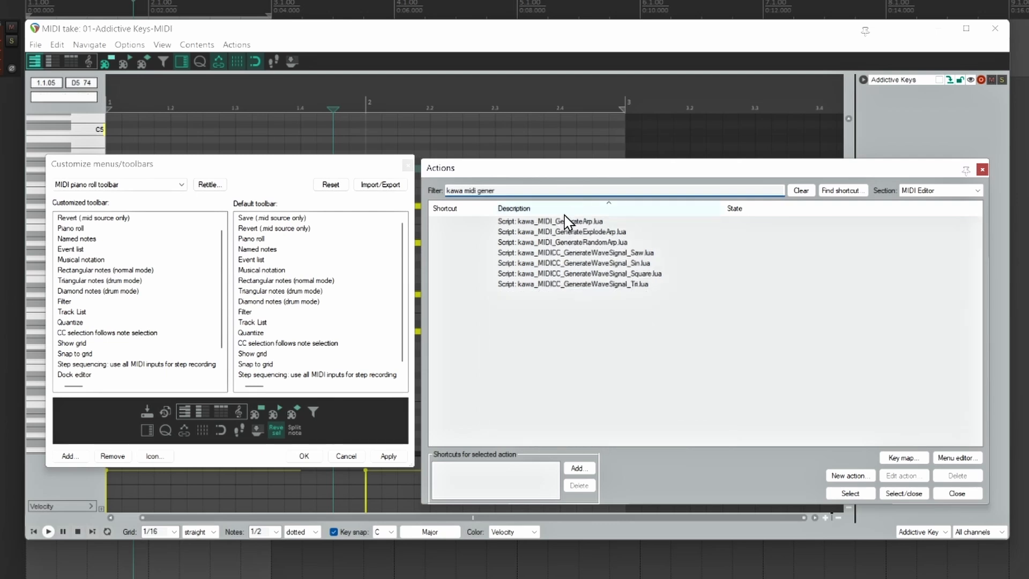
{"action": "left_click", "coordinate": [579, 222]}
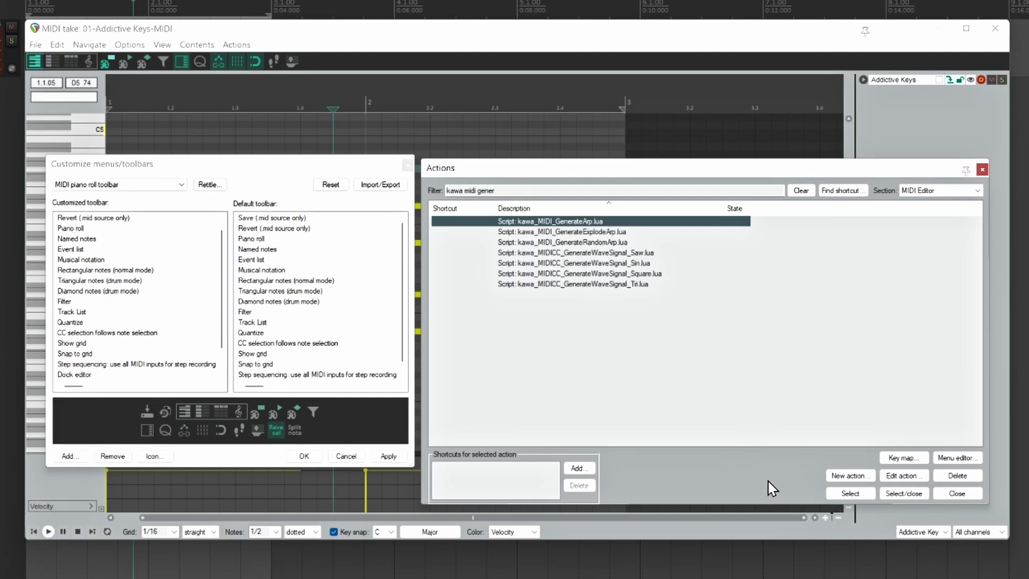
- Filter for "insert ran" and add zaibuyidao_Insert Random CC Events (For Selected Notes).lua to the toolbar
{"action": "left_click", "coordinate": [536, 190]}
{"action": "key", "text": "BackSpace"}
{"action": "type", "text": "insert ran"}
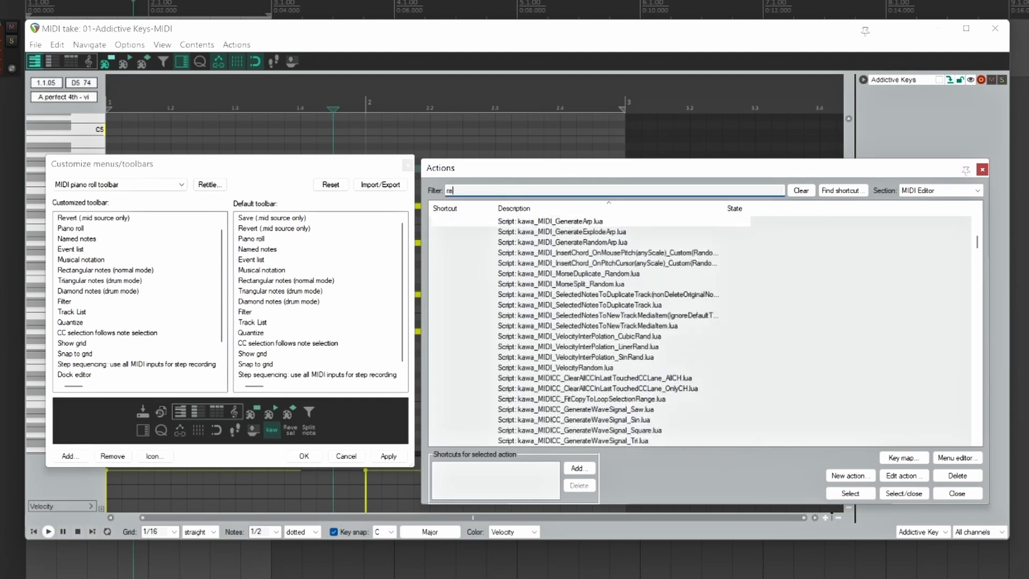
{"action": "left_click", "coordinate": [581, 243]}
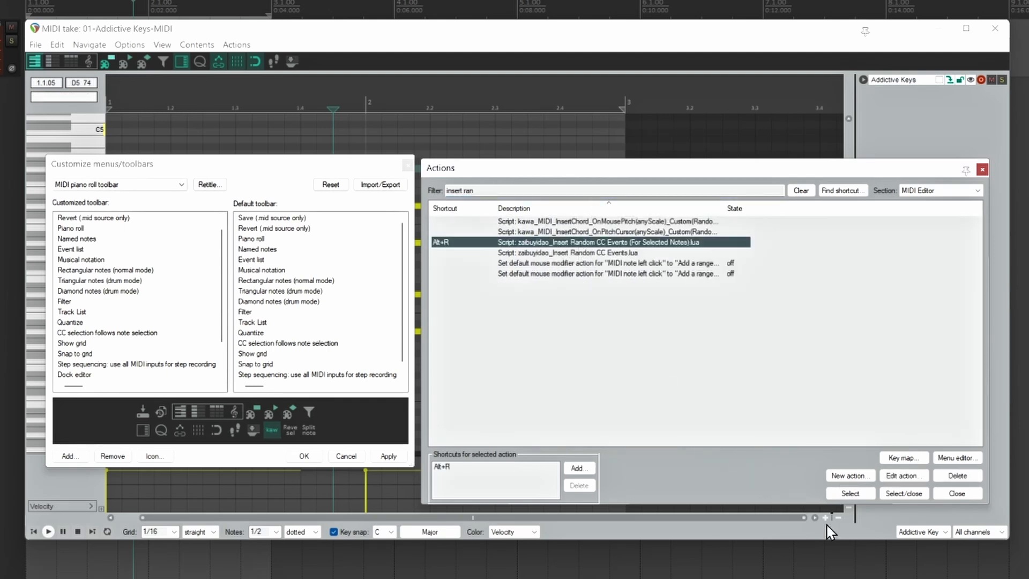
{"action": "left_click", "coordinate": [867, 494]}
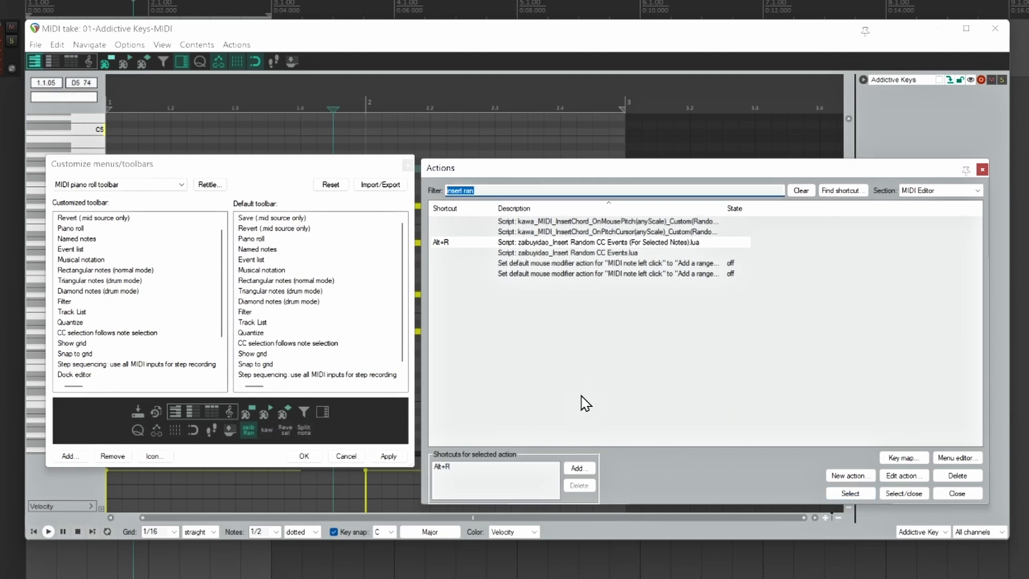
- Filter the actions for "robu" and add RobU - MIDI Ex Machina.lua to the toolbar
{"action": "type", "text": "robu"}
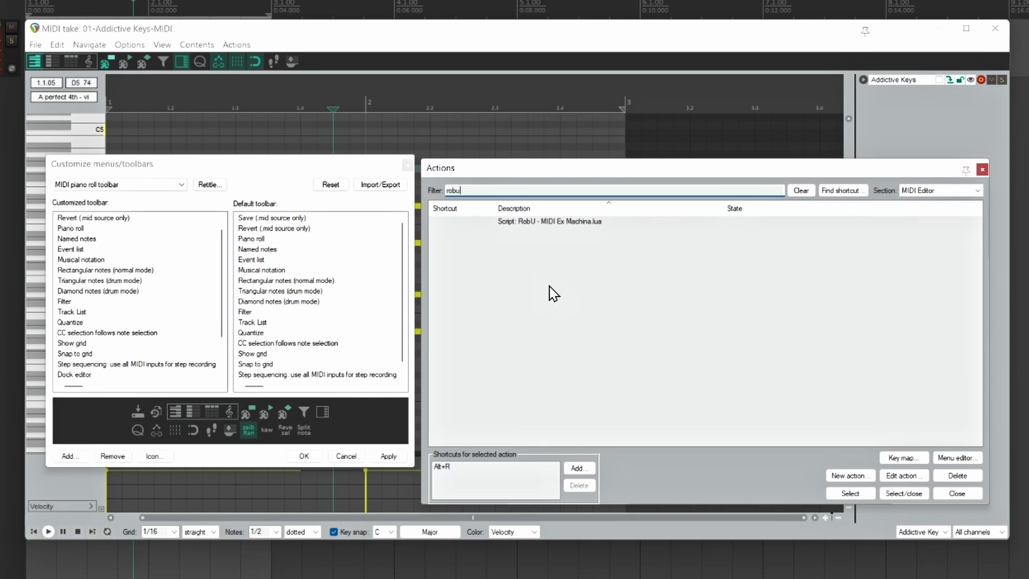
{"action": "left_click", "coordinate": [587, 224]}
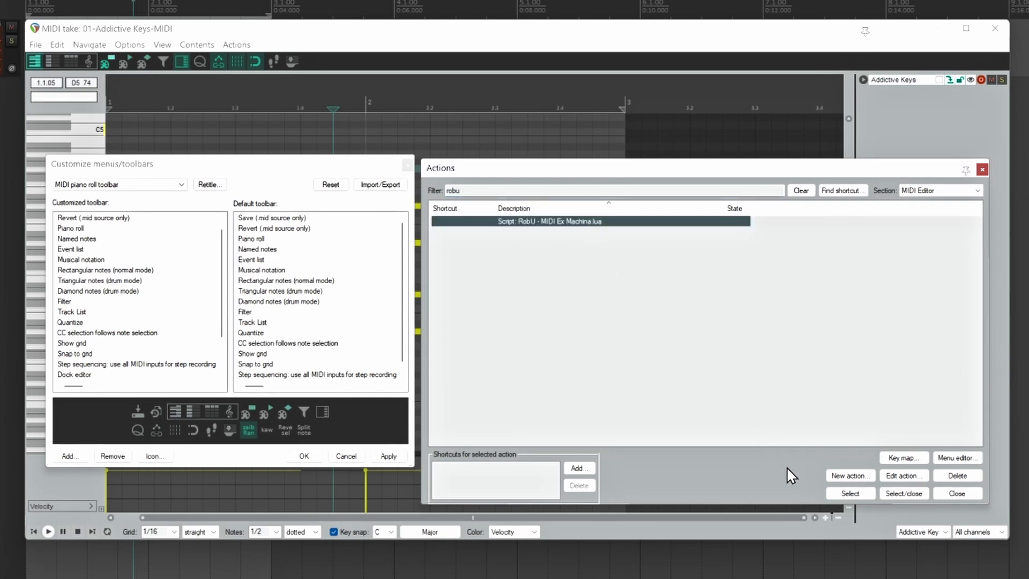
{"action": "left_click", "coordinate": [861, 494]}
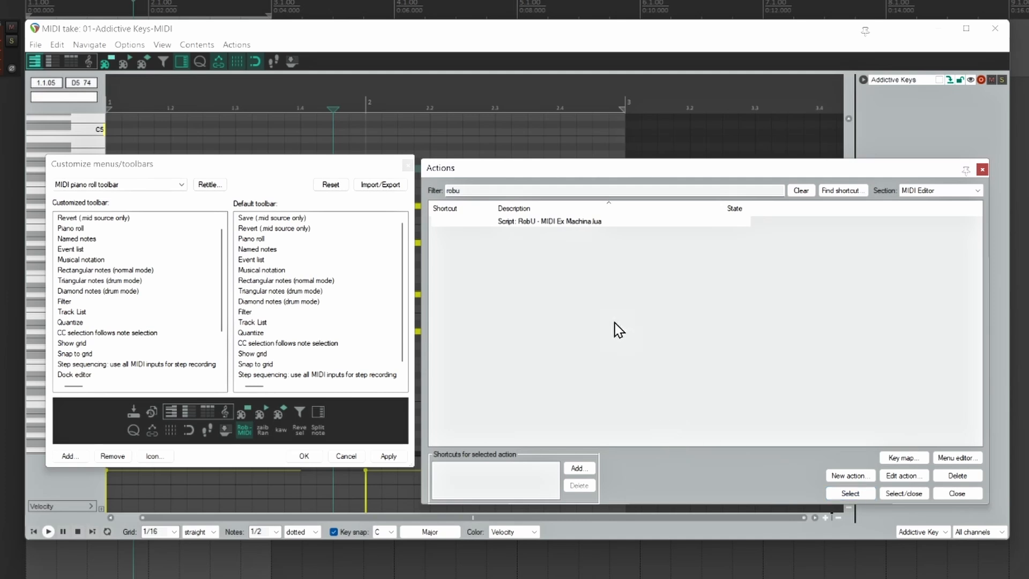
{"action": "left_click", "coordinate": [482, 189]}
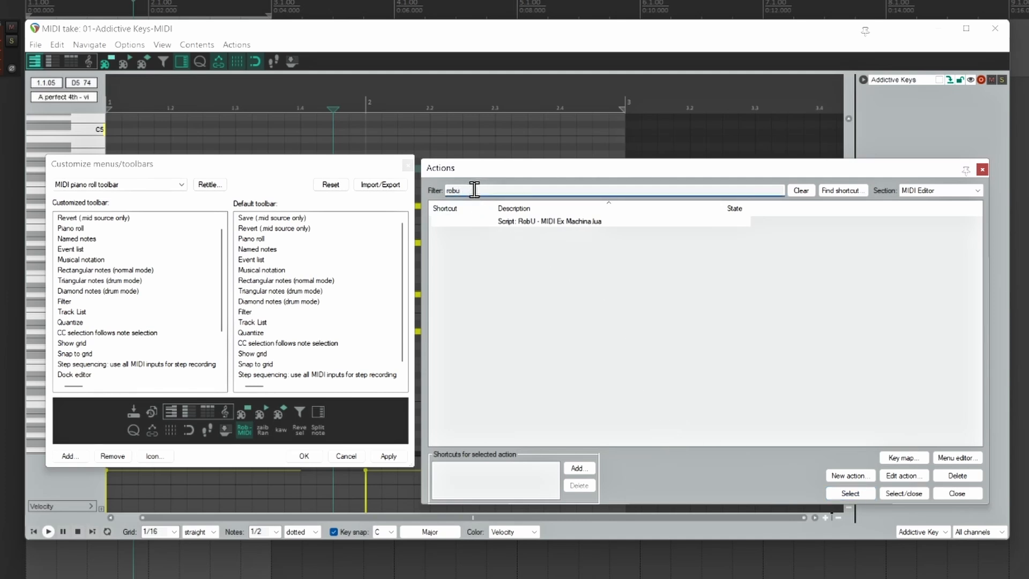
- Filter for "chord" and add Custom: Chord:5, Chord:7 and Chord:Aug to the toolbar after Split notes on grid
{"action": "scroll", "coordinate": [165, 377], "scroll_direction": "down", "scroll_amount": 3}
{"action": "left_click", "coordinate": [166, 377]}
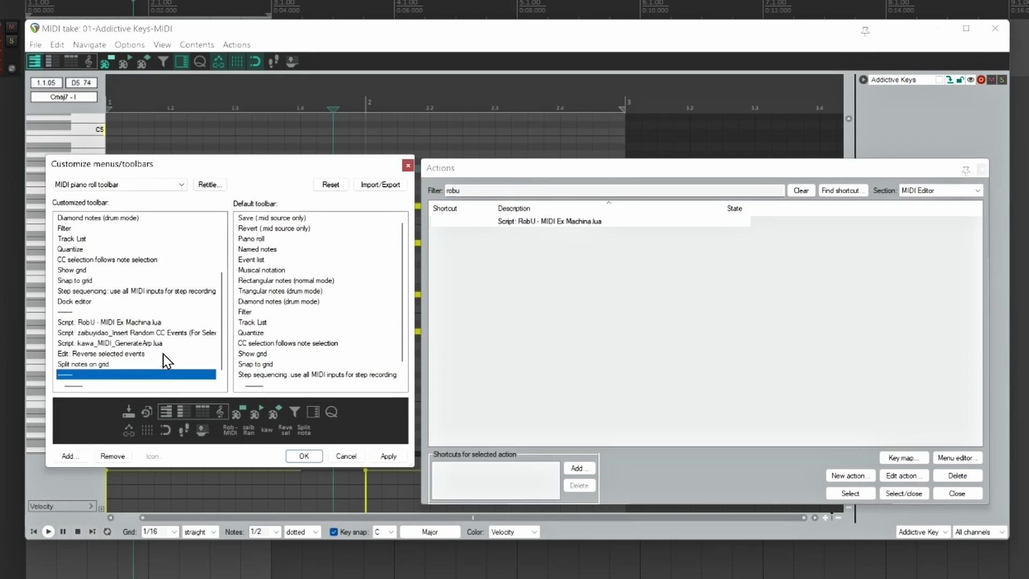
{"action": "double_click", "coordinate": [461, 191]}
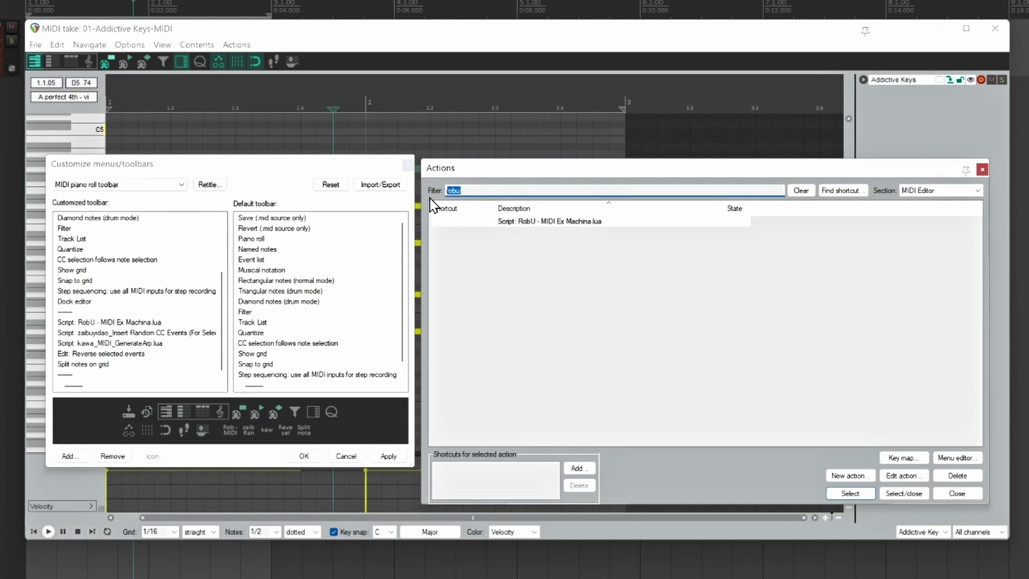
{"action": "type", "text": "chord"}
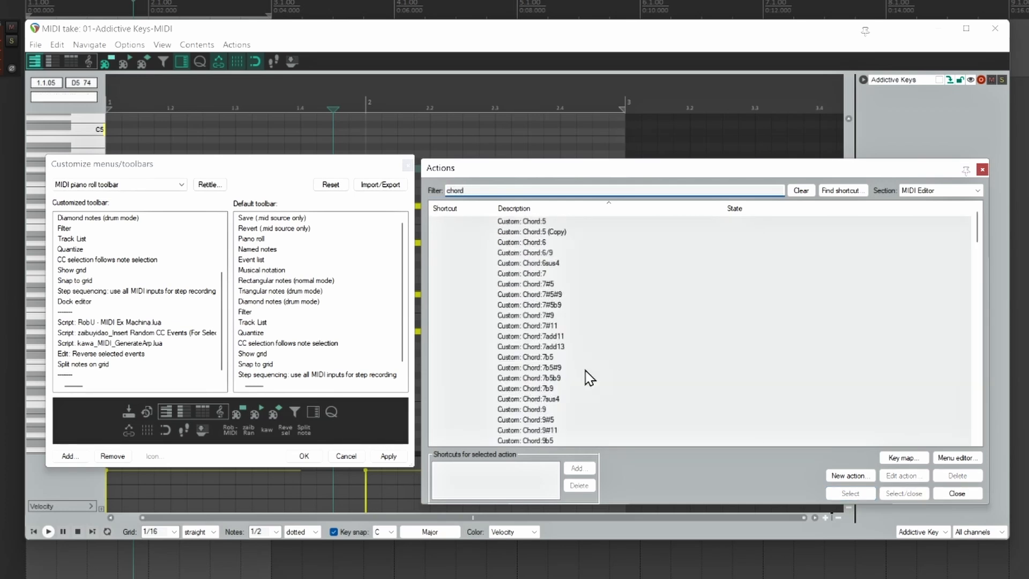
{"action": "double_click", "coordinate": [535, 221]}
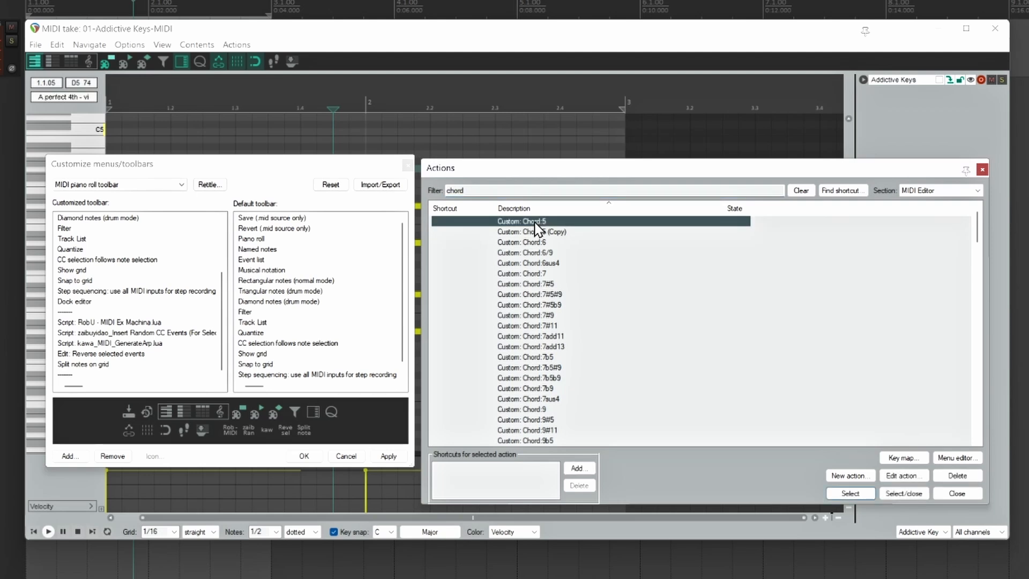
{"action": "left_click", "coordinate": [536, 275]}
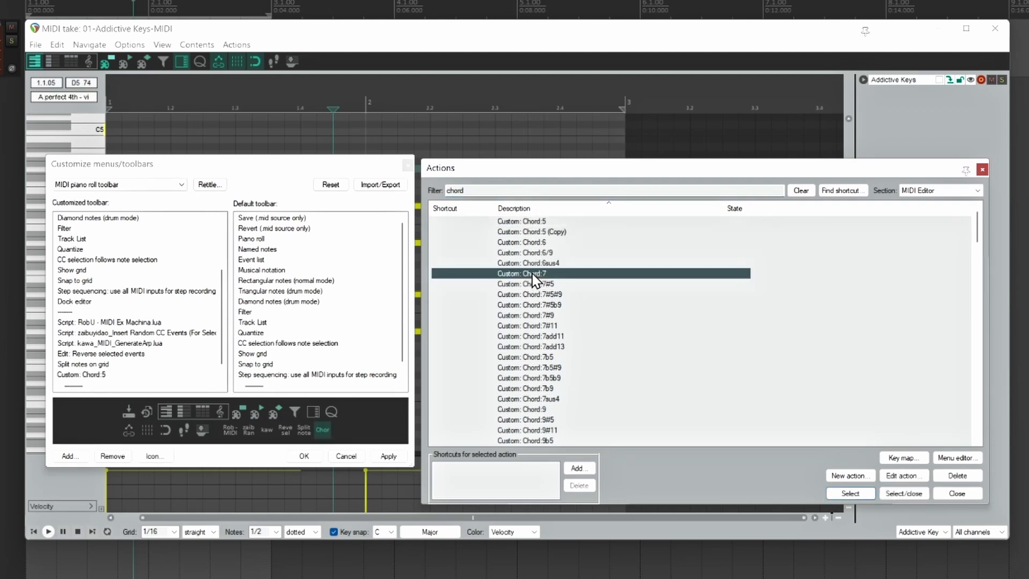
{"action": "left_click", "coordinate": [863, 494]}
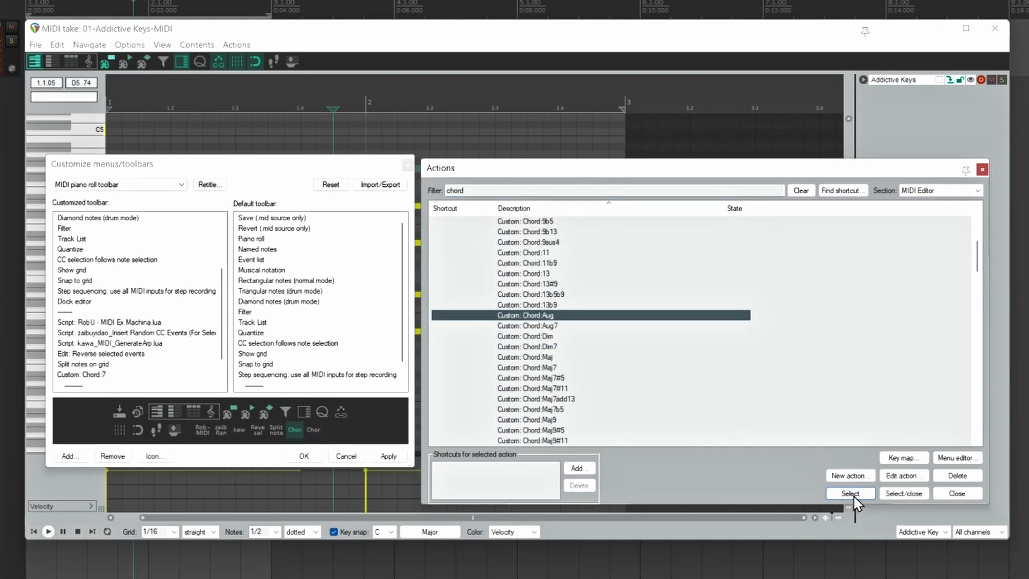
{"action": "left_click", "coordinate": [852, 493]}
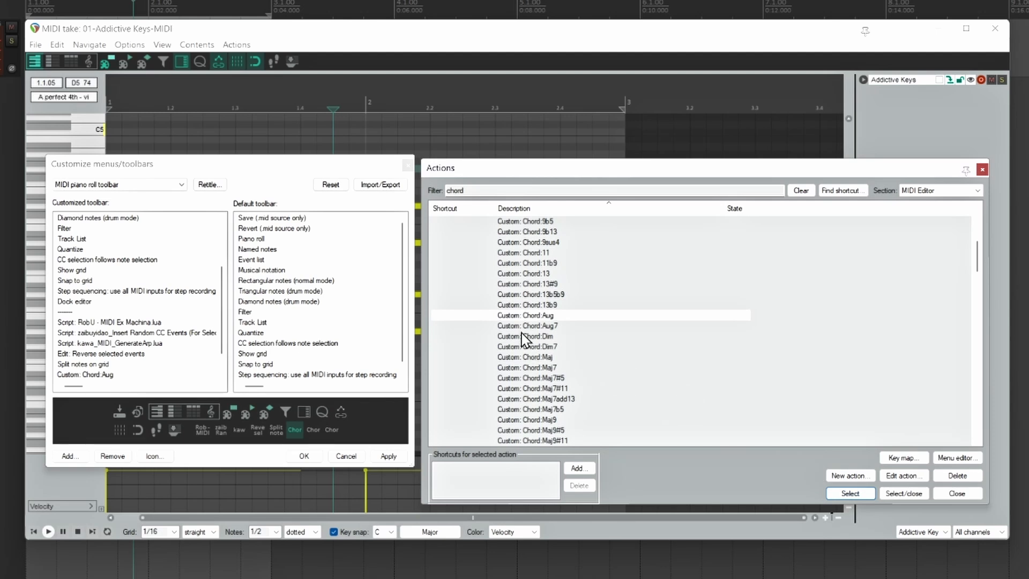
- Add Custom: Chord:Dim, Chord:Maj and Chord:m to the toolbar beside the other chord actions
{"action": "left_click", "coordinate": [535, 336]}
{"action": "left_click", "coordinate": [837, 488]}
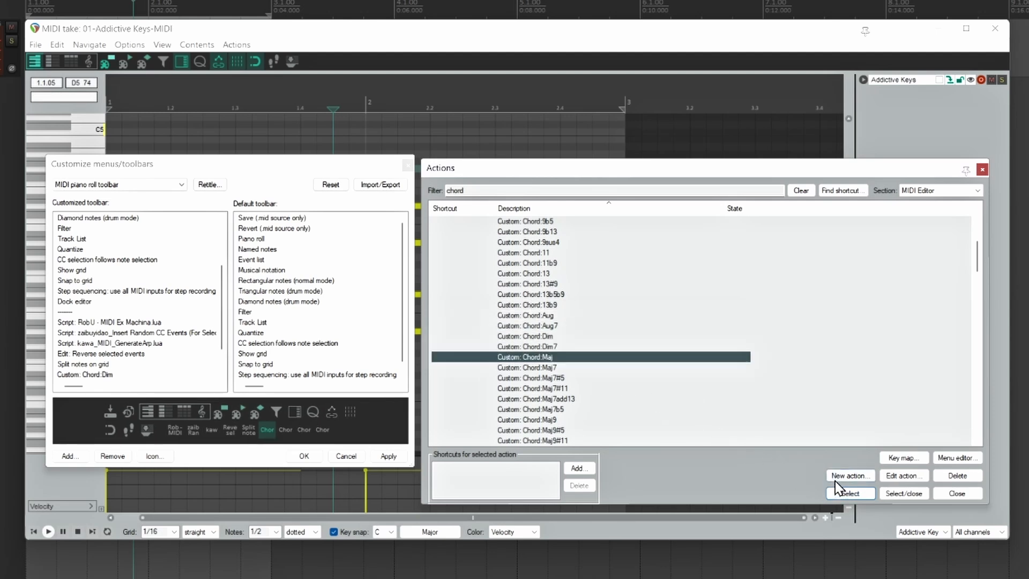
{"action": "left_click", "coordinate": [856, 489]}
{"action": "left_click", "coordinate": [713, 367]}
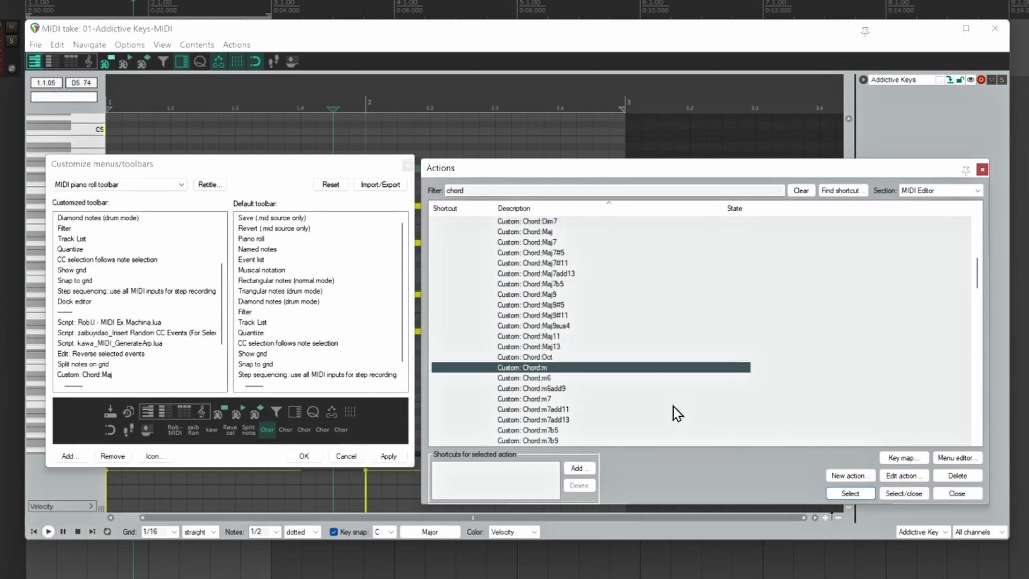
{"action": "left_click", "coordinate": [851, 493]}
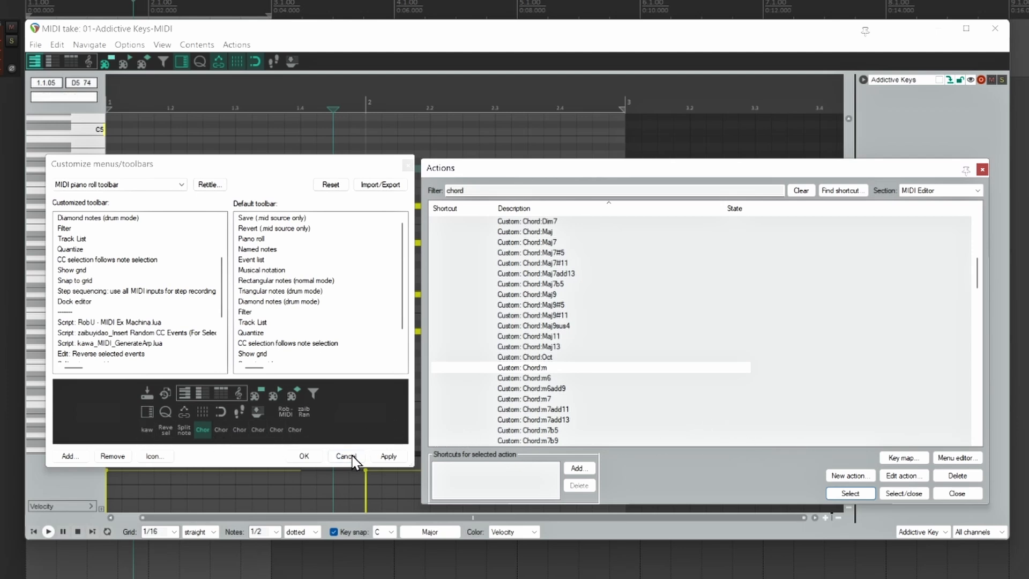
- Separate the chord actions from Split notes on grid with a separator and save the customized toolbar
{"action": "left_click", "coordinate": [390, 458]}
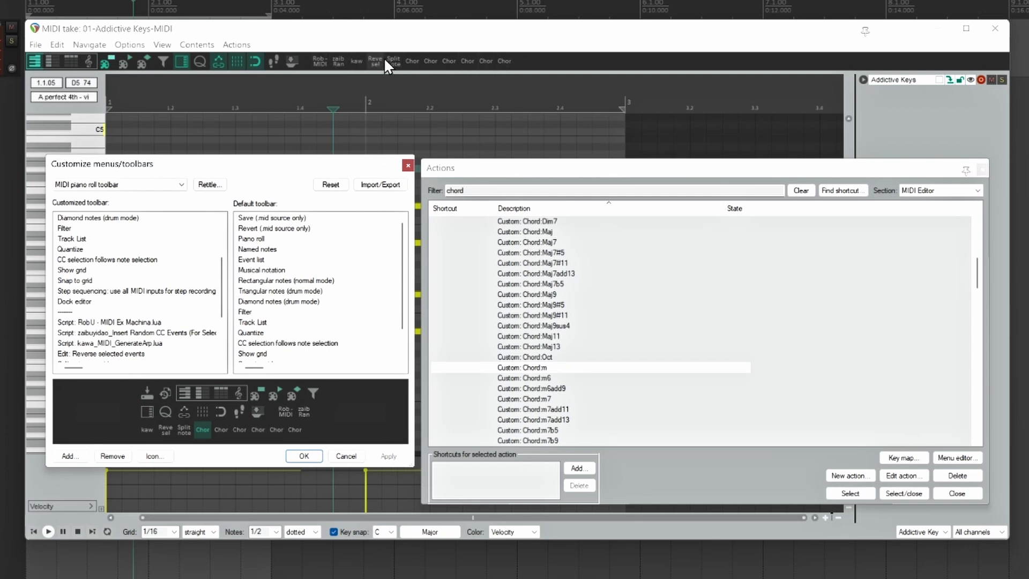
{"action": "scroll", "coordinate": [165, 314], "scroll_direction": "down", "scroll_amount": 2}
{"action": "scroll", "coordinate": [162, 309], "scroll_direction": "down", "scroll_amount": 1}
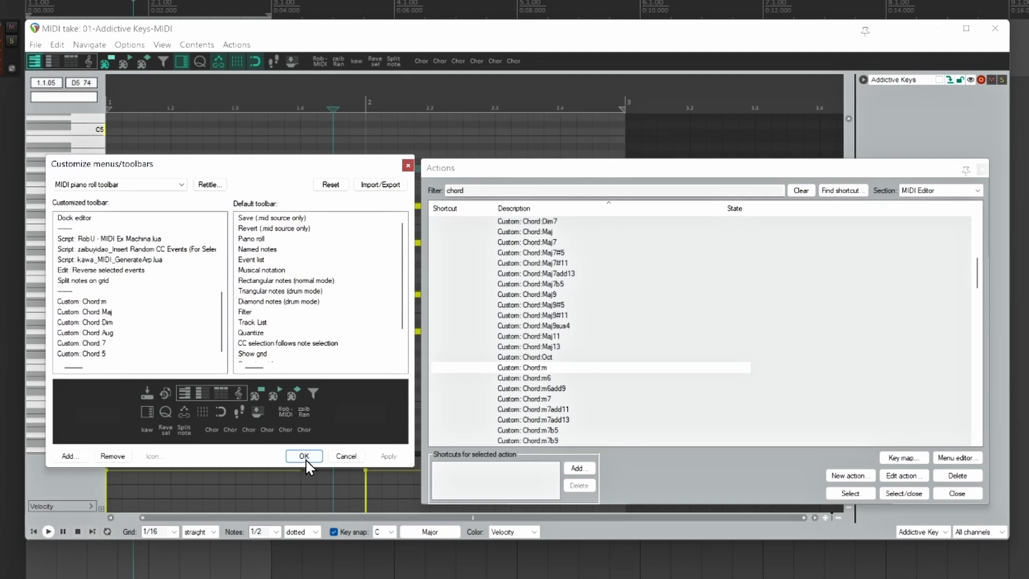
{"action": "left_click", "coordinate": [303, 456]}
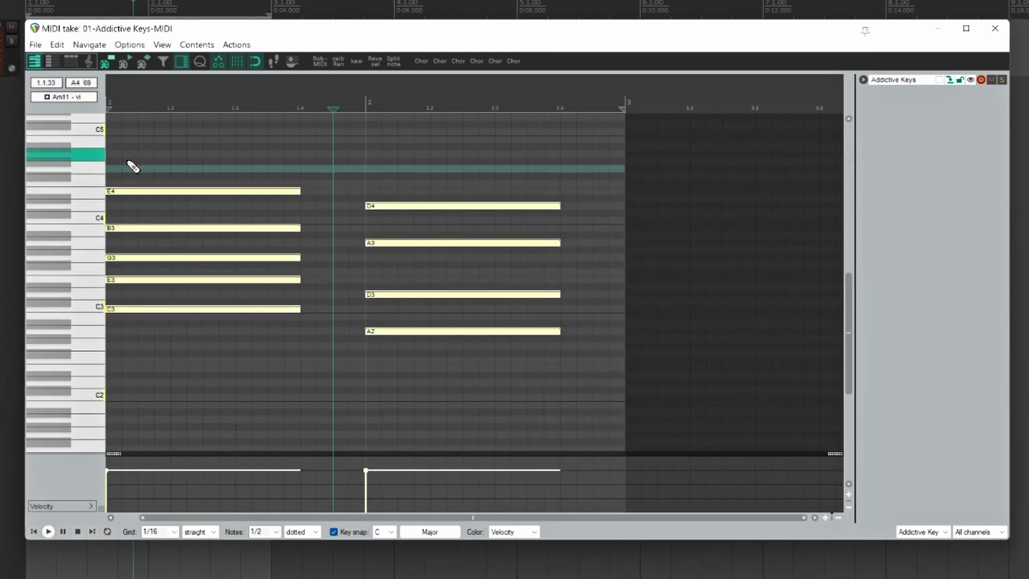
- Delete all the notes from the MIDI take
{"action": "key", "text": "Delete"}
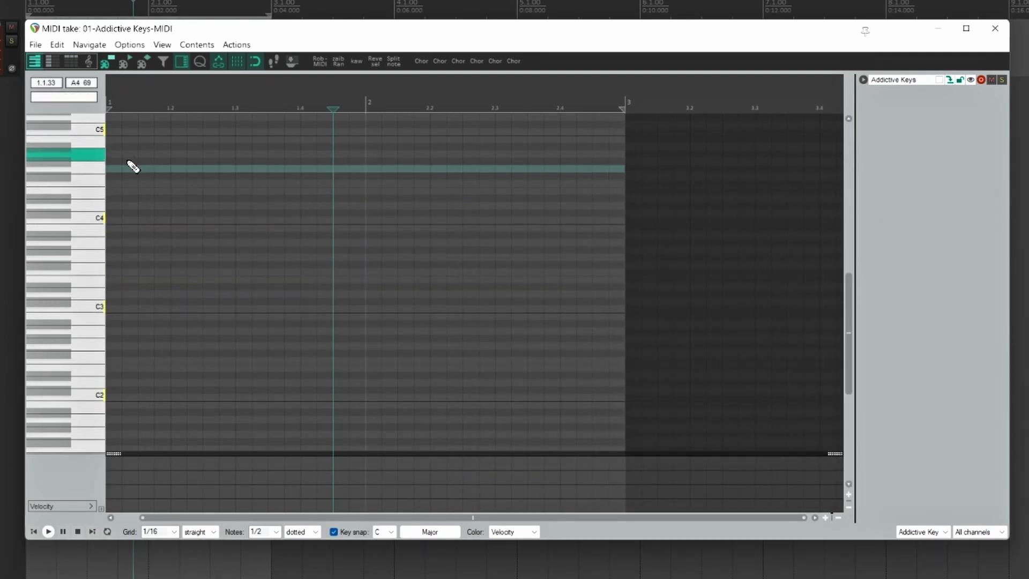
{"action": "right_click", "coordinate": [110, 219]}
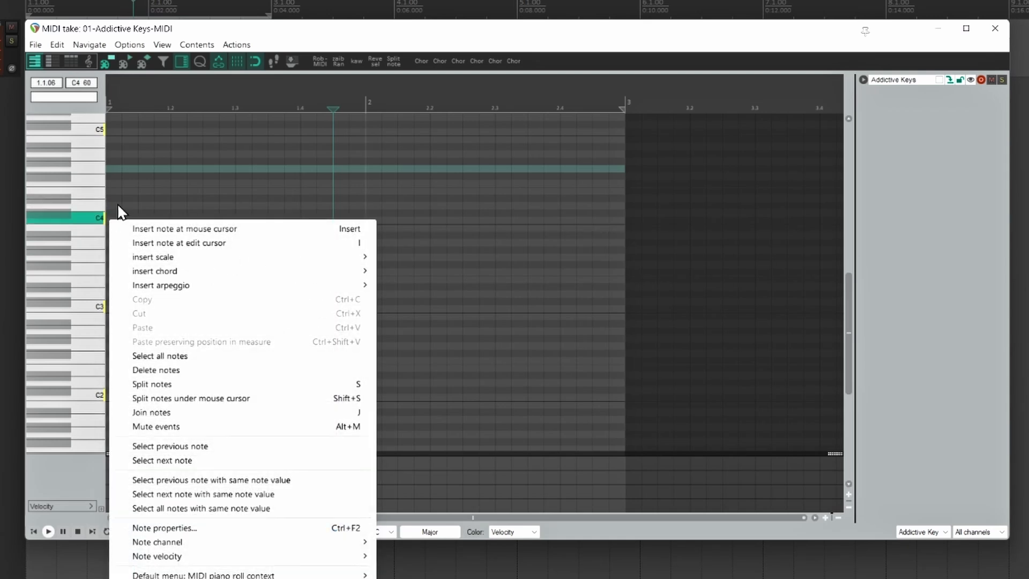
{"action": "left_click", "coordinate": [313, 34]}
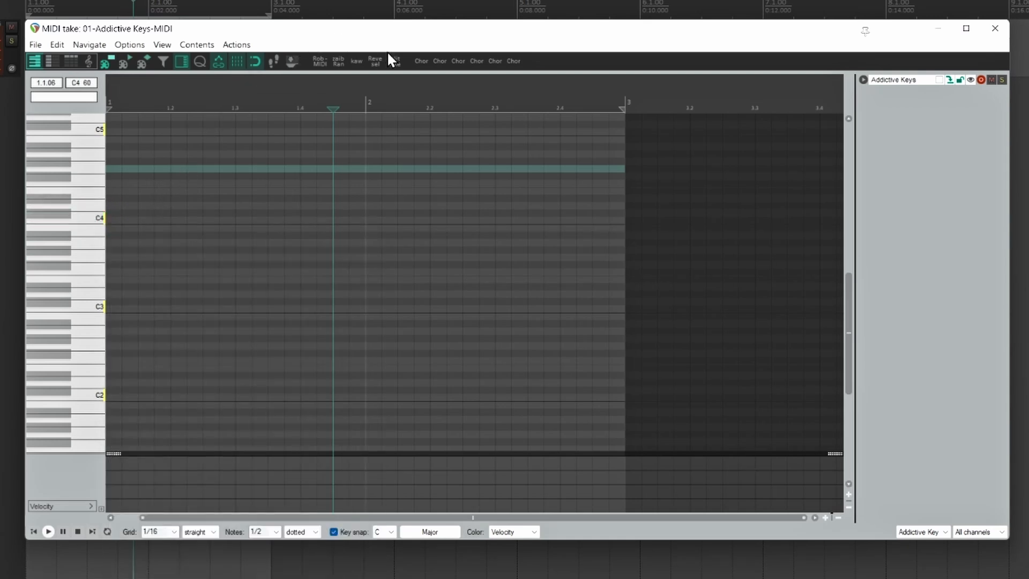
- Try the first chord action by inserting a C major chord at C4, add a B3 note after it, and undo the insertions
{"action": "left_click", "coordinate": [422, 61]}
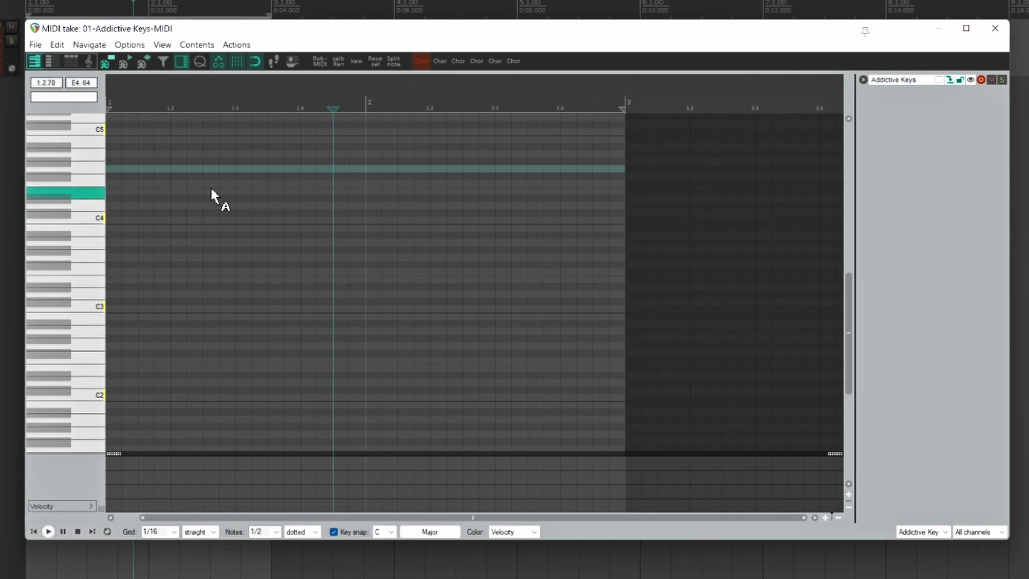
{"action": "left_click", "coordinate": [111, 220]}
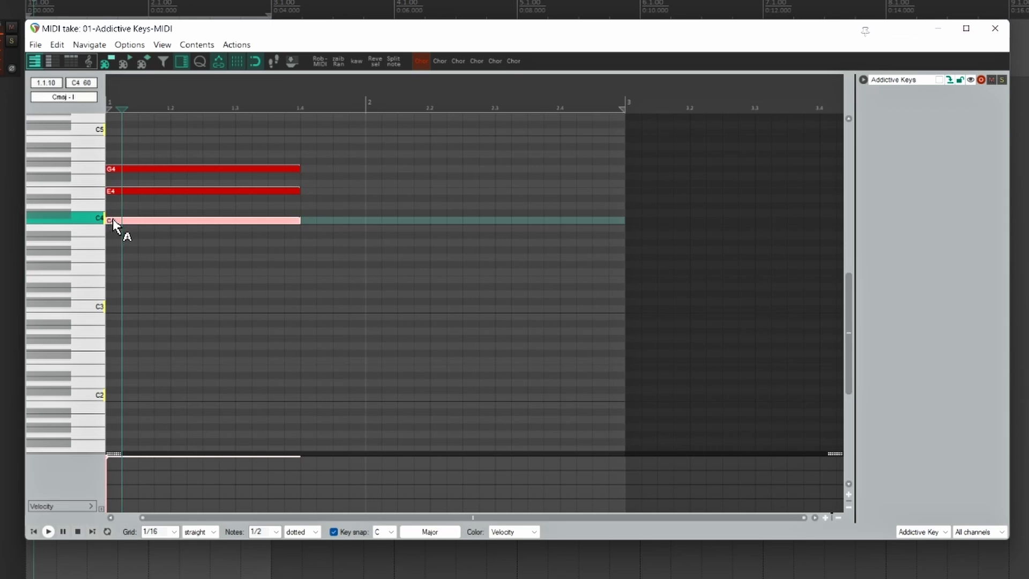
{"action": "left_click", "coordinate": [303, 235]}
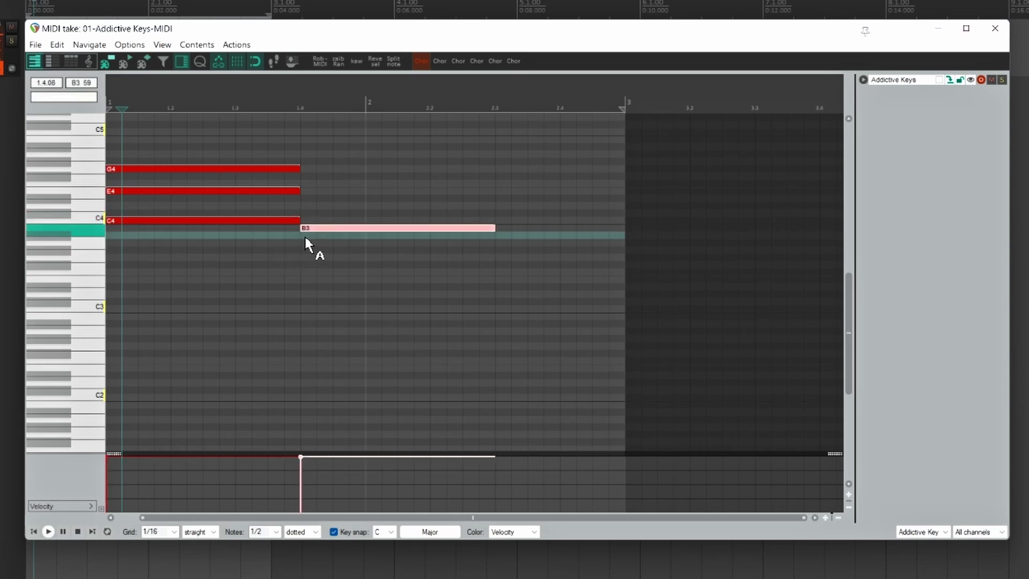
{"action": "key", "text": "ctrl+z"}
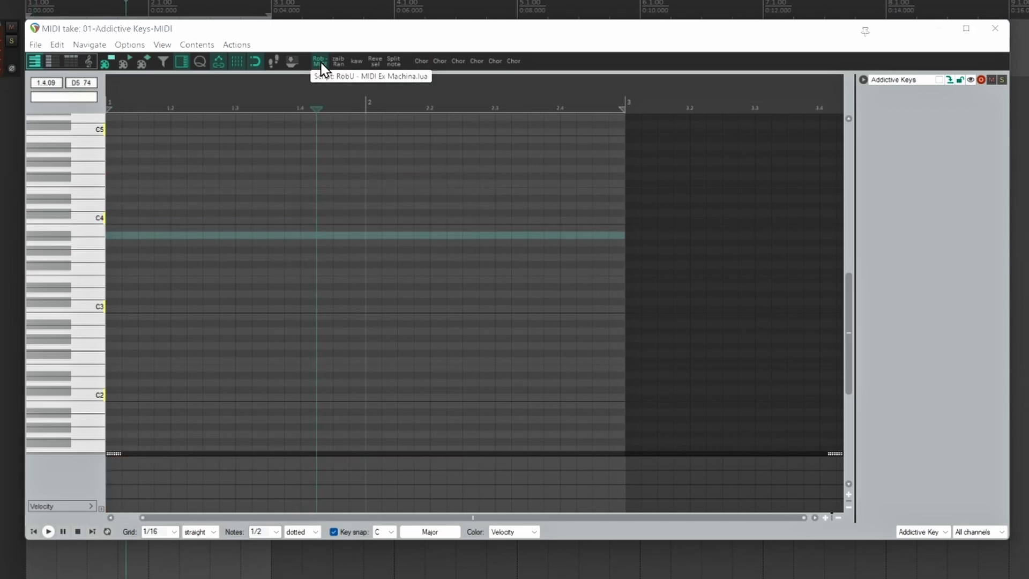
- Generate a chromatic sequence in C, octave 3, on a 1/16 grid with MIDI Ex Machina's Sequencer and play it back
{"action": "left_click", "coordinate": [320, 62]}
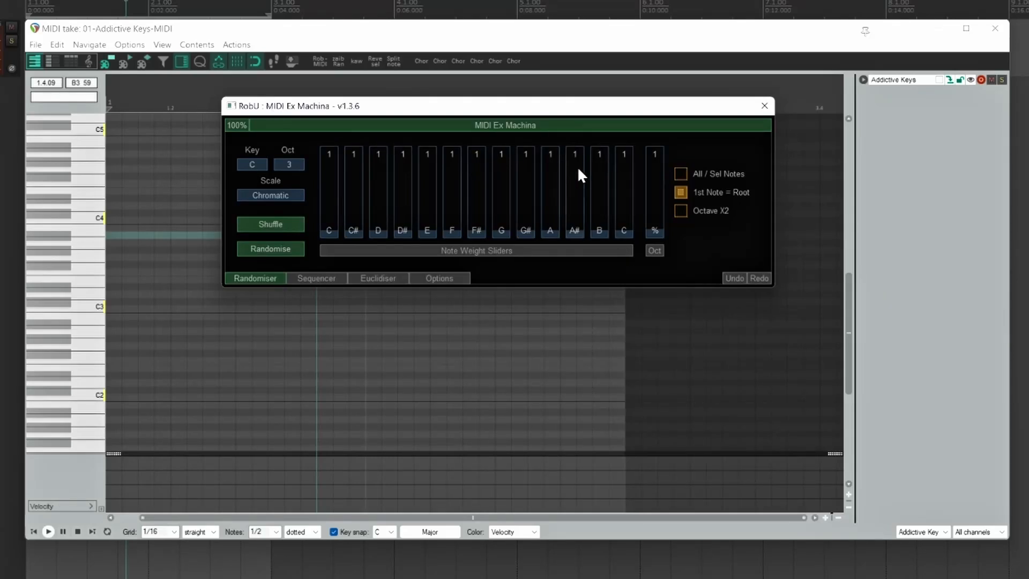
{"action": "left_click", "coordinate": [319, 280]}
{"action": "left_click_drag", "start_coordinate": [565, 109], "coordinate": [713, 76]}
{"action": "left_click", "coordinate": [414, 217]}
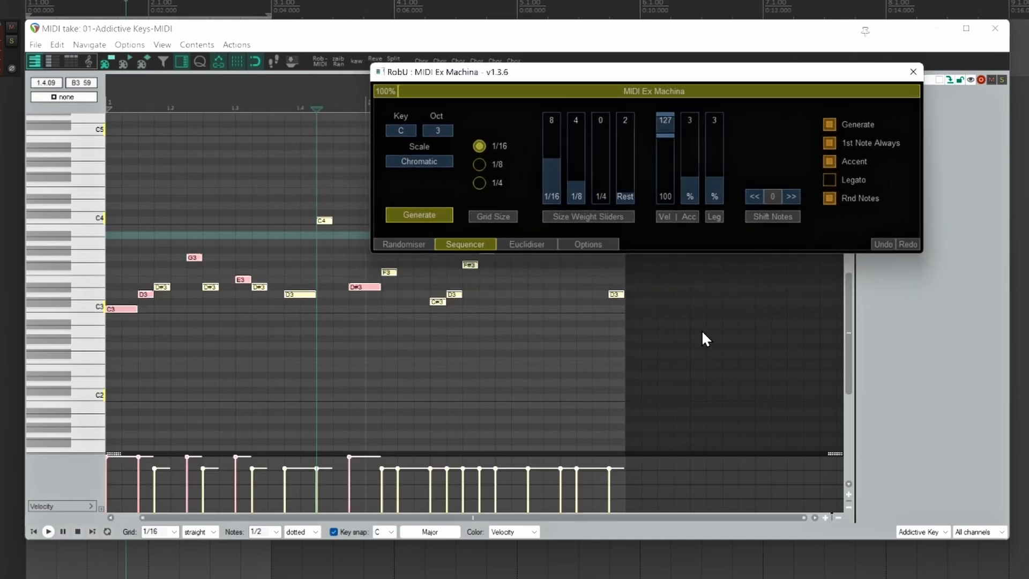
{"action": "left_click", "coordinate": [910, 73]}
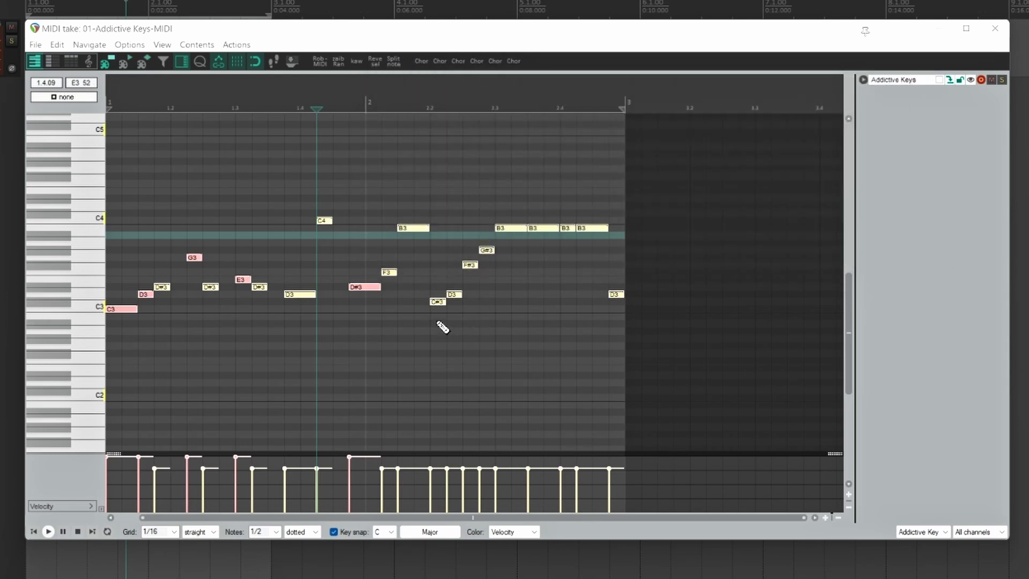
{"action": "key", "text": "space"}
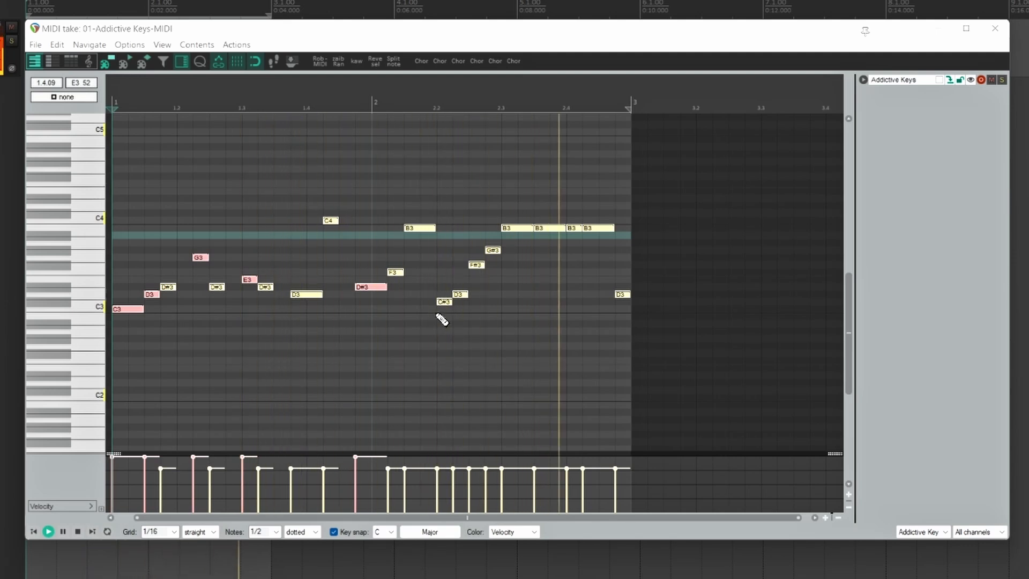
{"action": "key", "text": "space"}
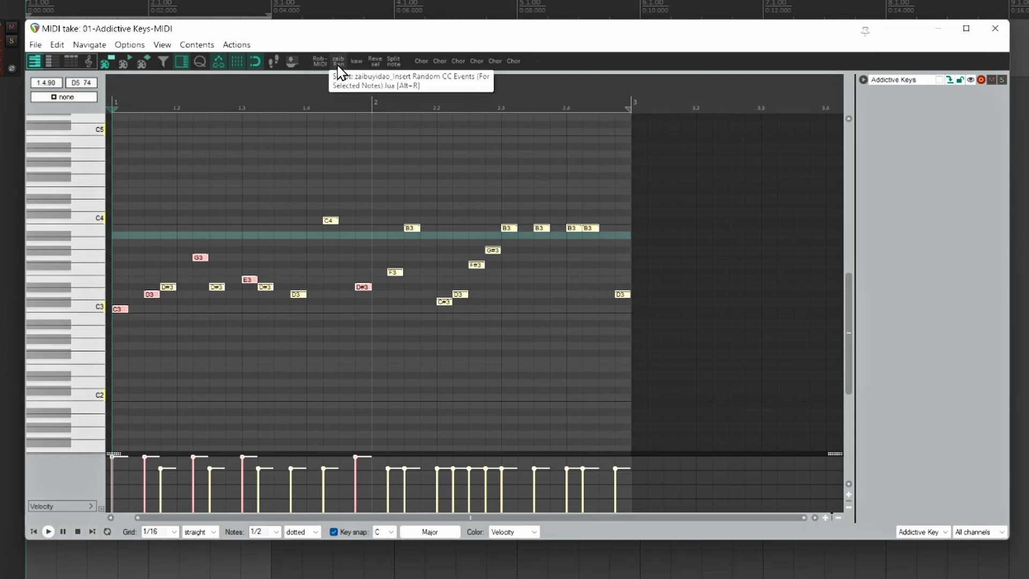
- Add a second controller lane above Velocity and set it to 10 Pan Position MSB
{"action": "left_click", "coordinate": [338, 65]}
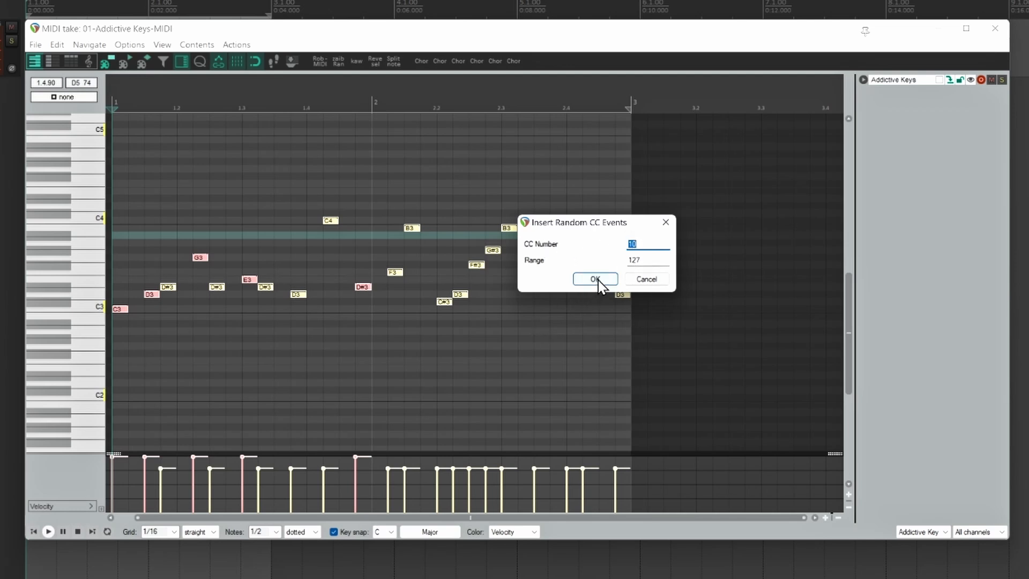
{"action": "left_click", "coordinate": [100, 508]}
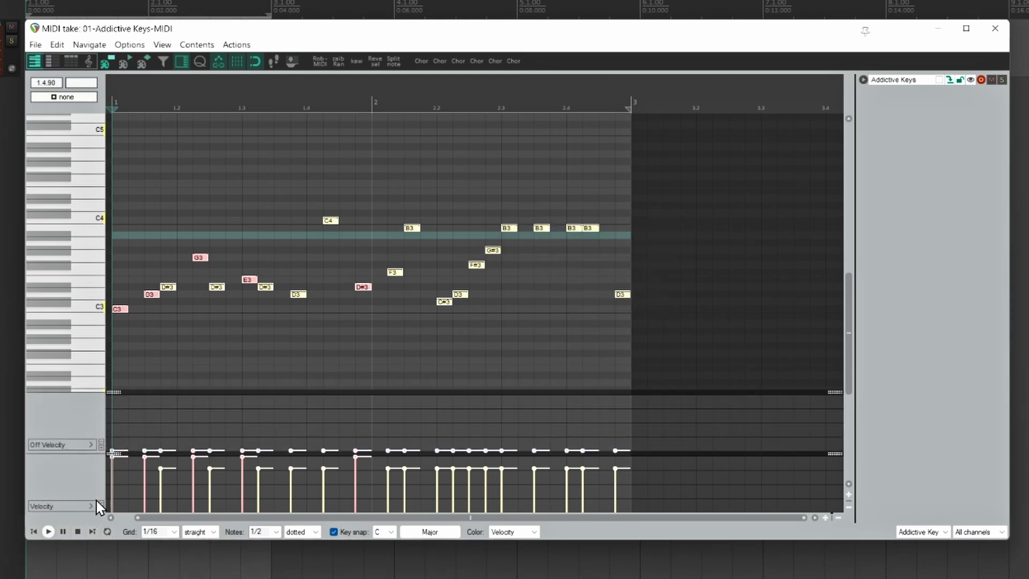
{"action": "left_click", "coordinate": [82, 443]}
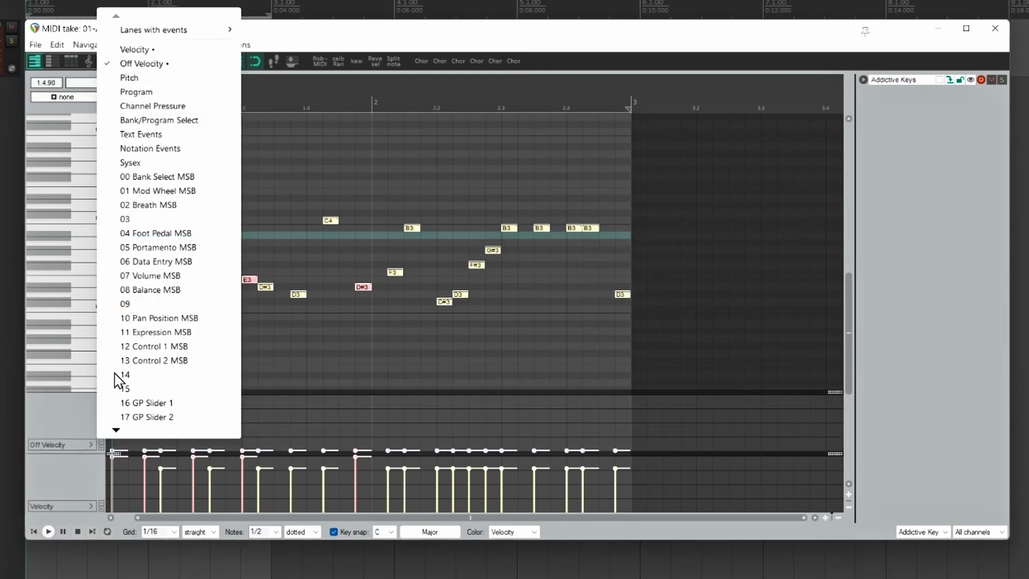
{"action": "left_click", "coordinate": [150, 319]}
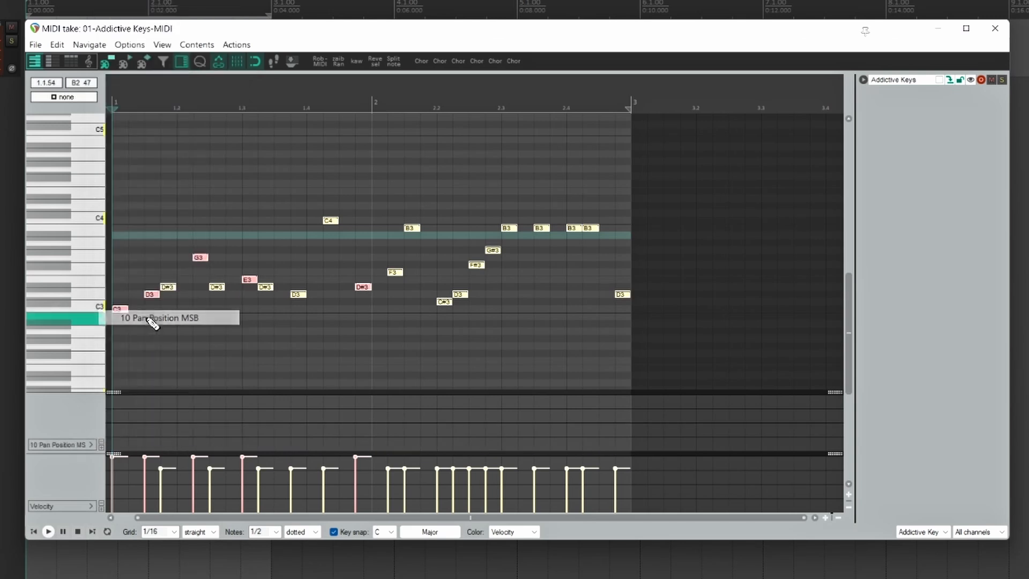
- Insert random CC events for the selected notes with CC number 10 and range 127, and delete them from the pan lane
{"action": "left_click", "coordinate": [336, 60]}
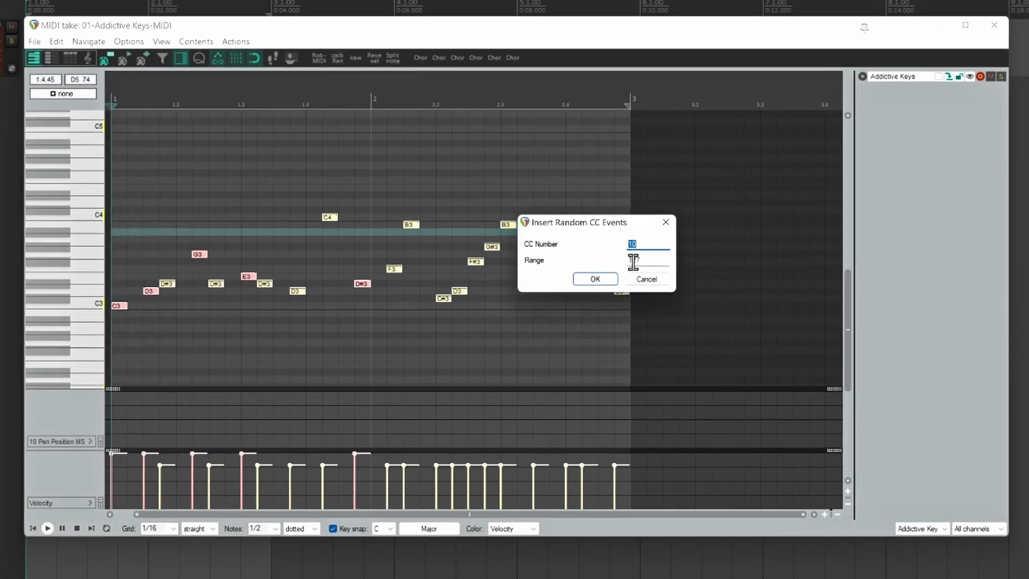
{"action": "left_click", "coordinate": [601, 284]}
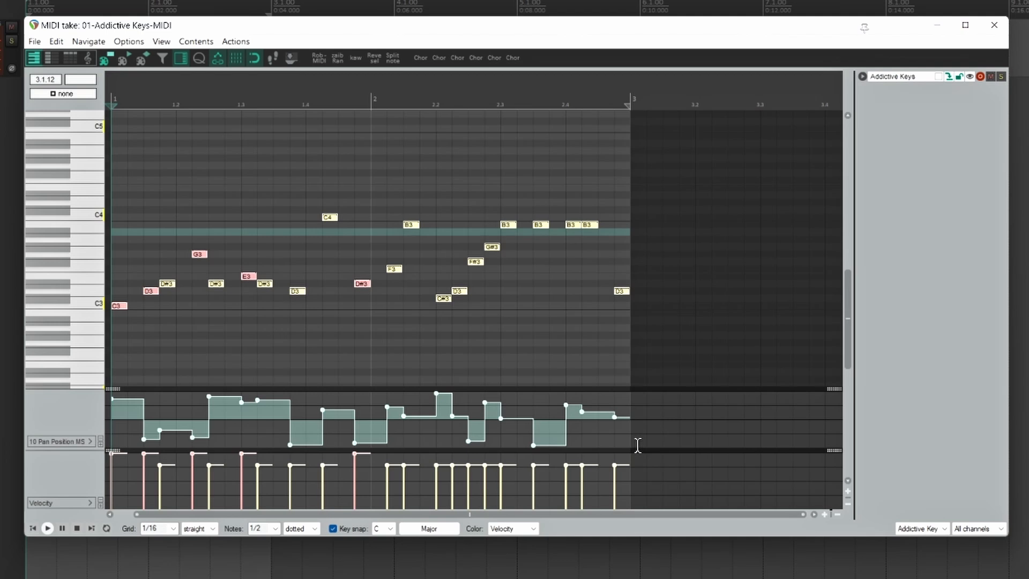
{"action": "left_click_drag", "start_coordinate": [643, 440], "coordinate": [89, 389]}
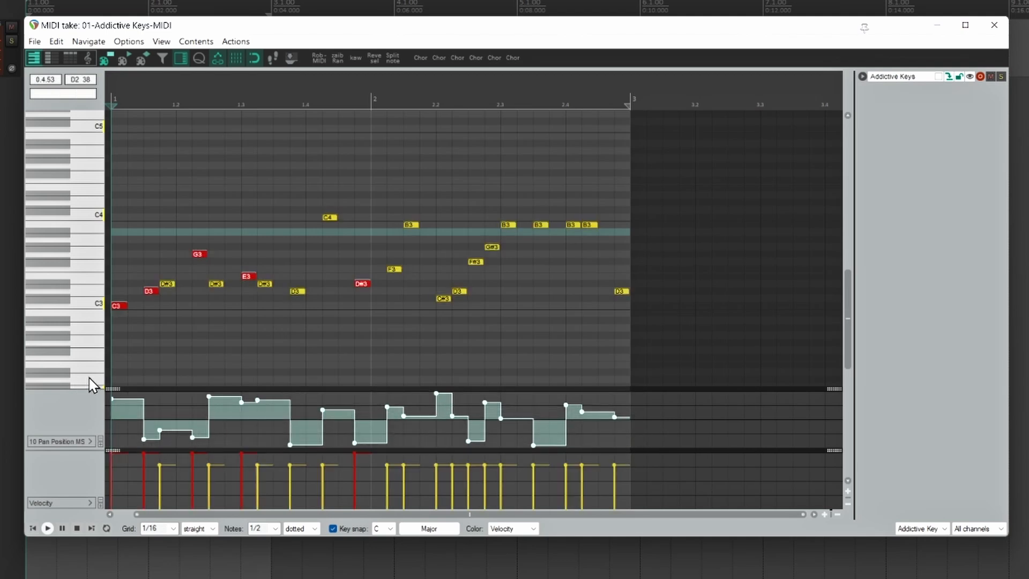
{"action": "key", "text": "Delete"}
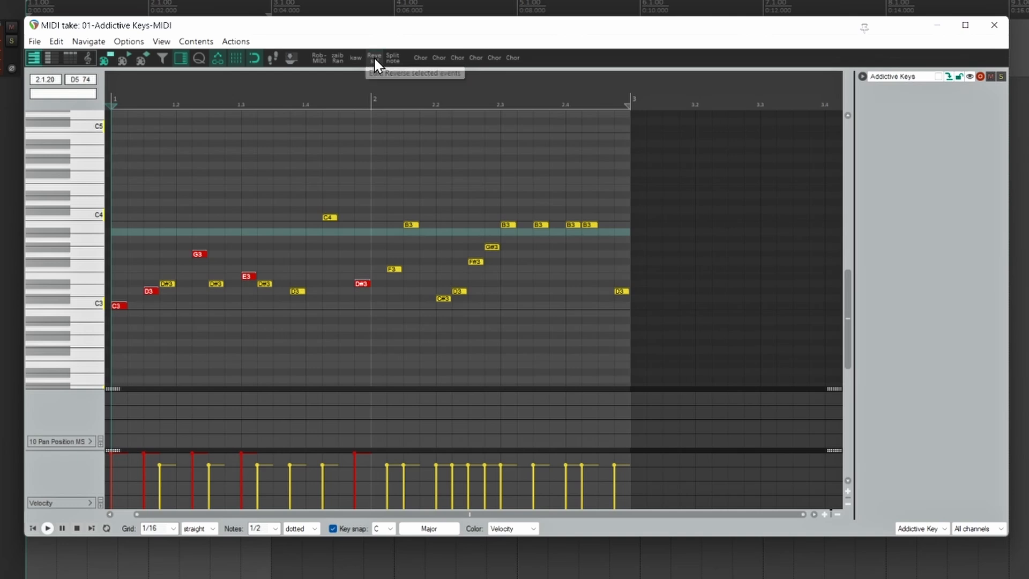
- Select all the generated notes, reverse them, and reverse them again to restore their order
{"action": "left_click_drag", "start_coordinate": [625, 313], "coordinate": [79, 179]}
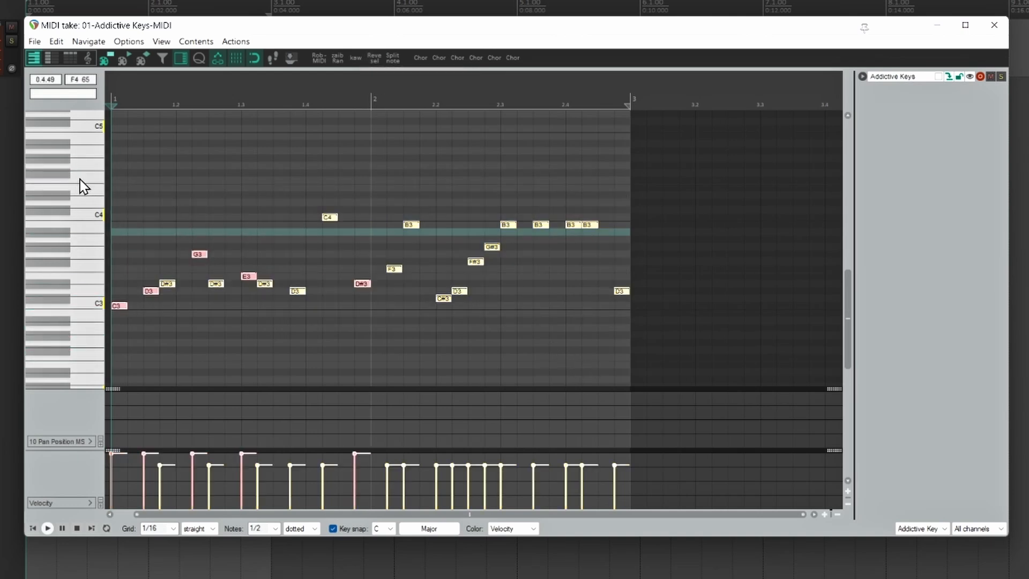
{"action": "left_click", "coordinate": [374, 58]}
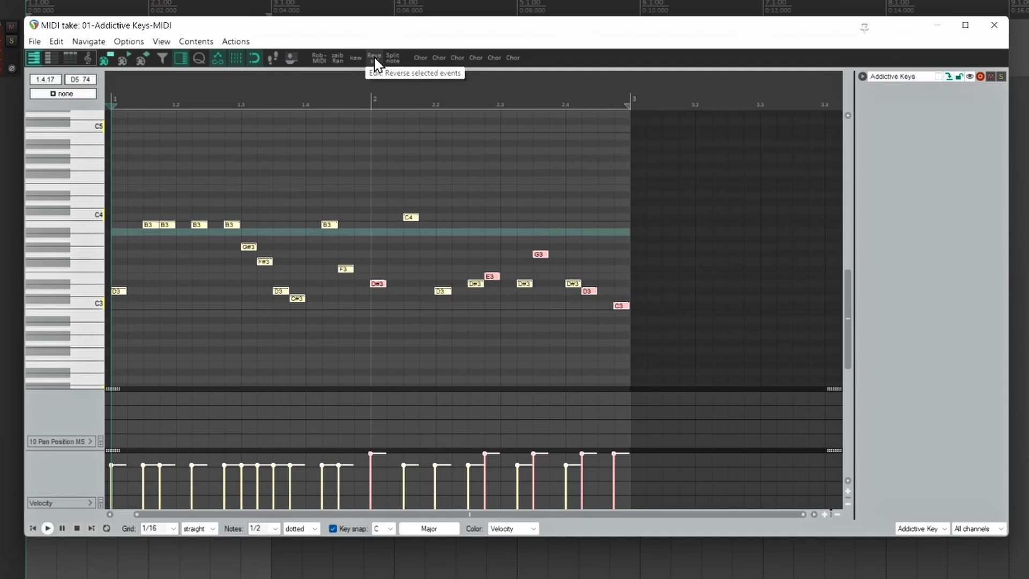
{"action": "left_click", "coordinate": [375, 59]}
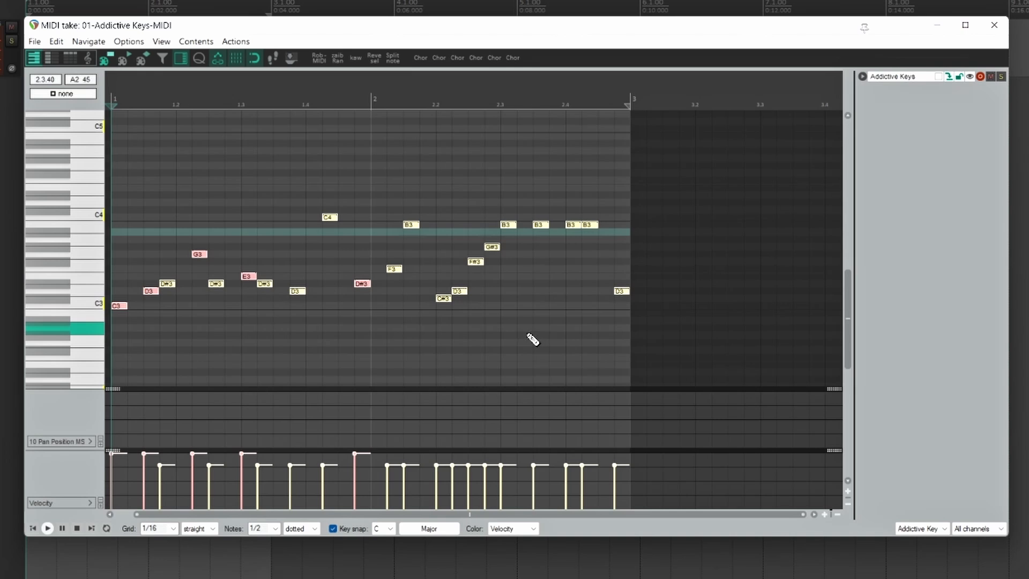
- Lengthen the first C3 note to about 7/16 and the G3 note to 9/16, and split the selected notes on the grid
{"action": "left_click", "coordinate": [126, 306]}
{"action": "left_click_drag", "start_coordinate": [127, 306], "coordinate": [225, 308]}
{"action": "left_click_drag", "start_coordinate": [208, 254], "coordinate": [338, 255]}
{"action": "left_click_drag", "start_coordinate": [268, 360], "coordinate": [133, 195]}
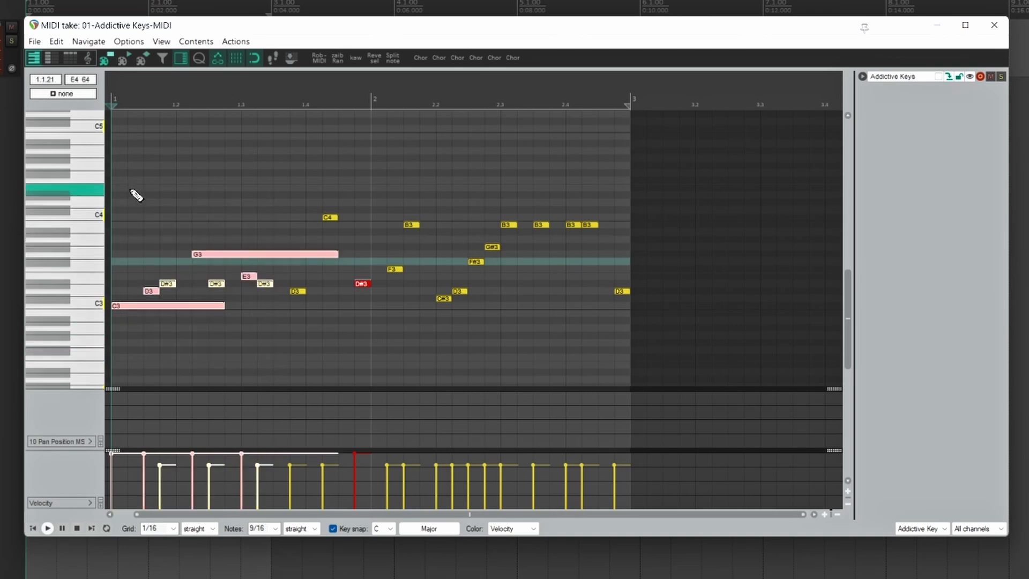
{"action": "left_click", "coordinate": [394, 59]}
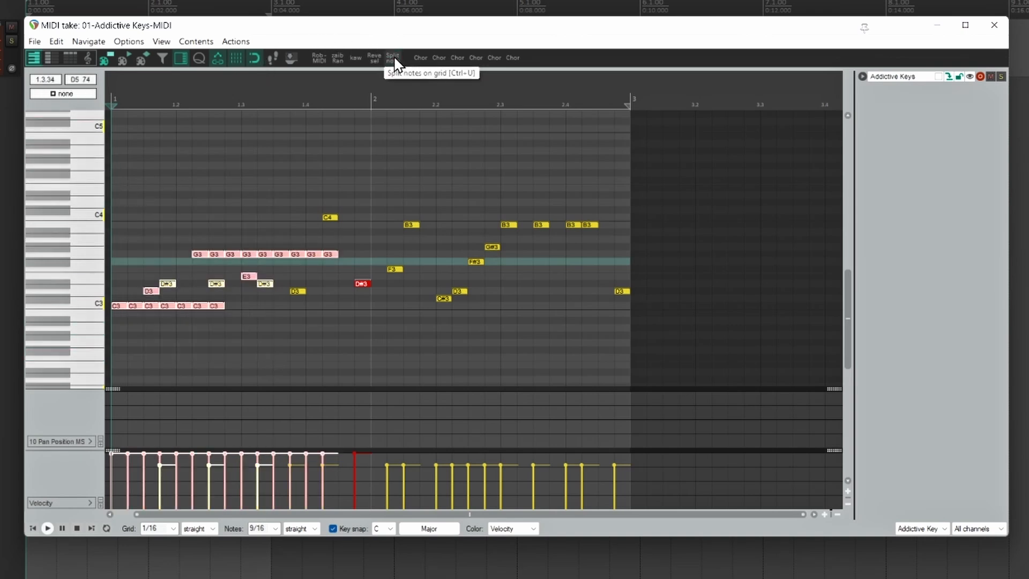